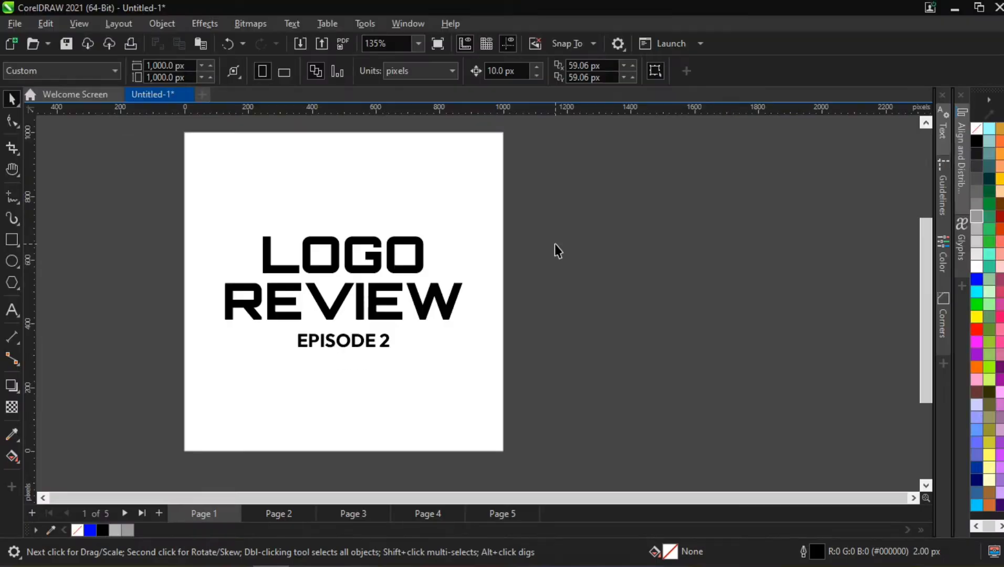
- Read the company brief and motto on page 2, and examine the four numbered logo concepts on page 3
left_click(271, 515)
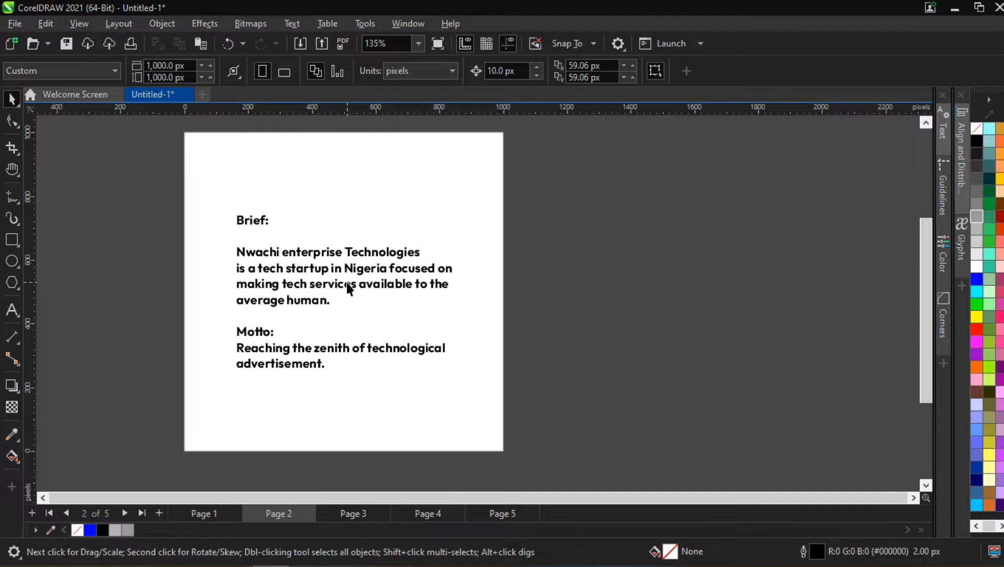
scroll(308, 329, "up", 3)
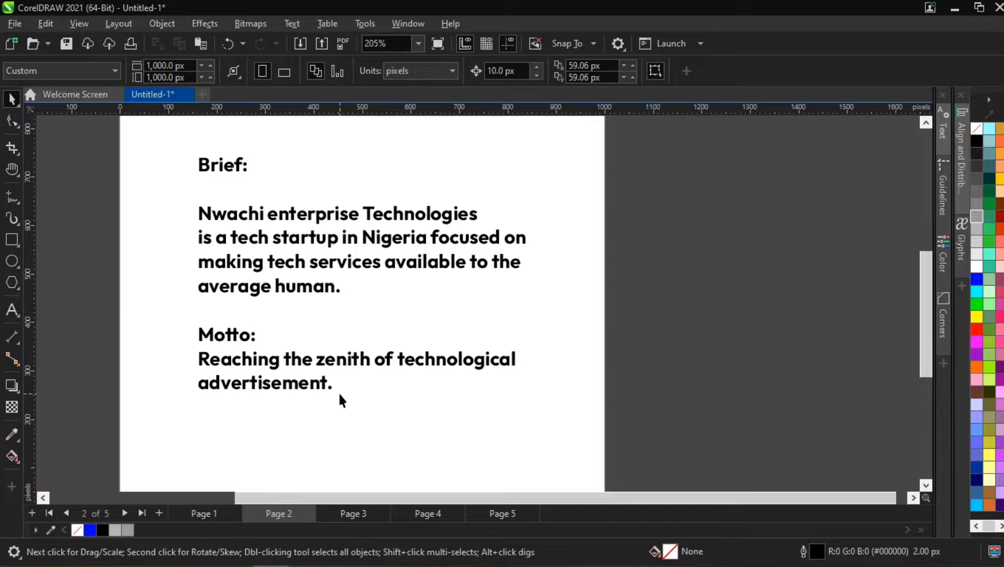
left_click(359, 514)
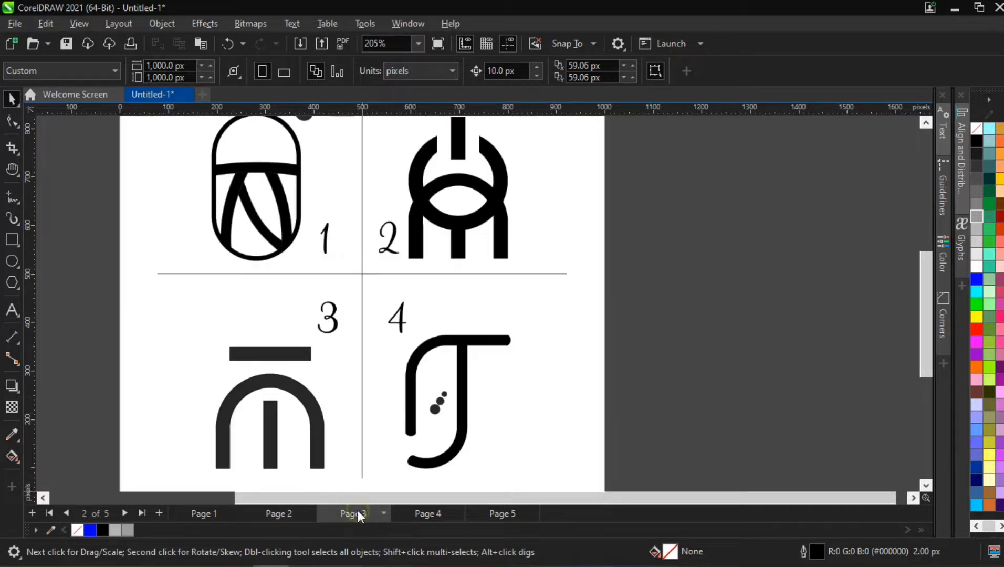
scroll(305, 303, "down", 2)
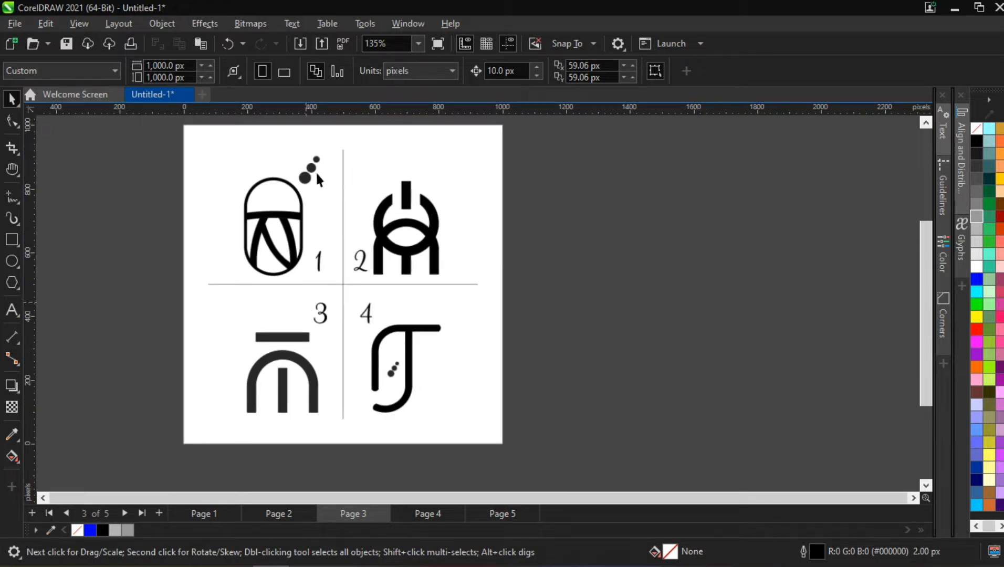
scroll(319, 187, "up", 3)
scroll(249, 190, "down", 5)
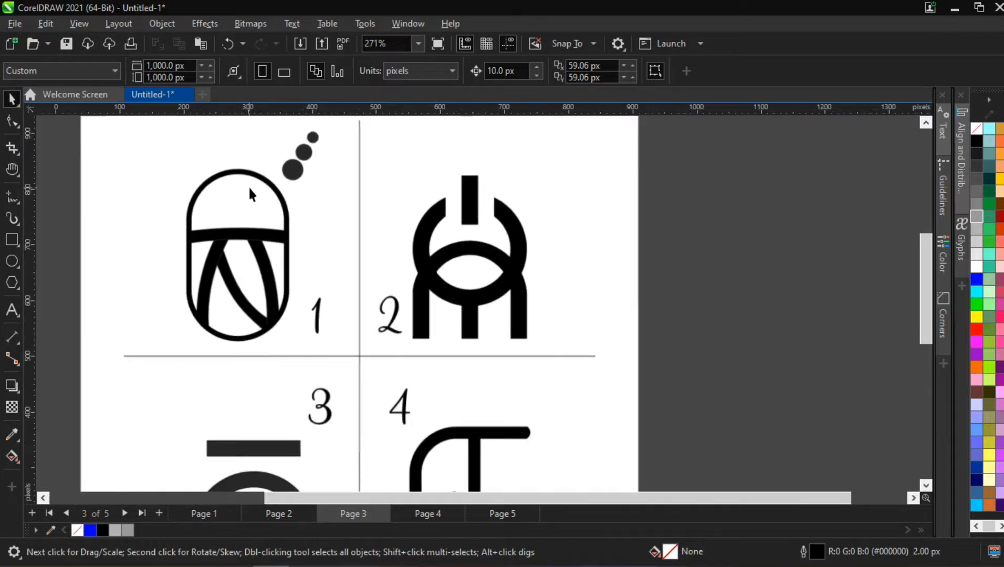
scroll(281, 347, "up", 1)
scroll(283, 362, "up", 1)
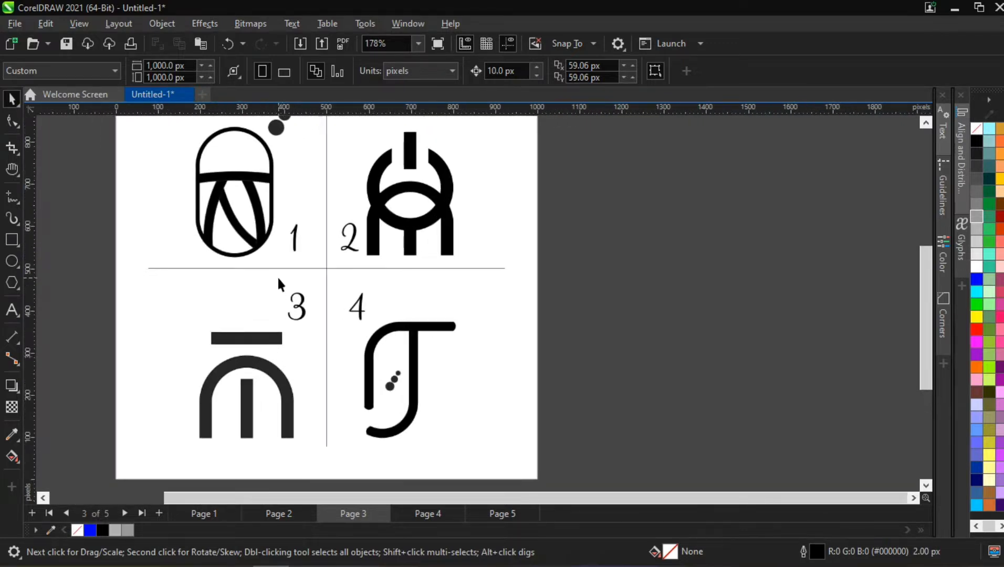
scroll(278, 285, "up", 1)
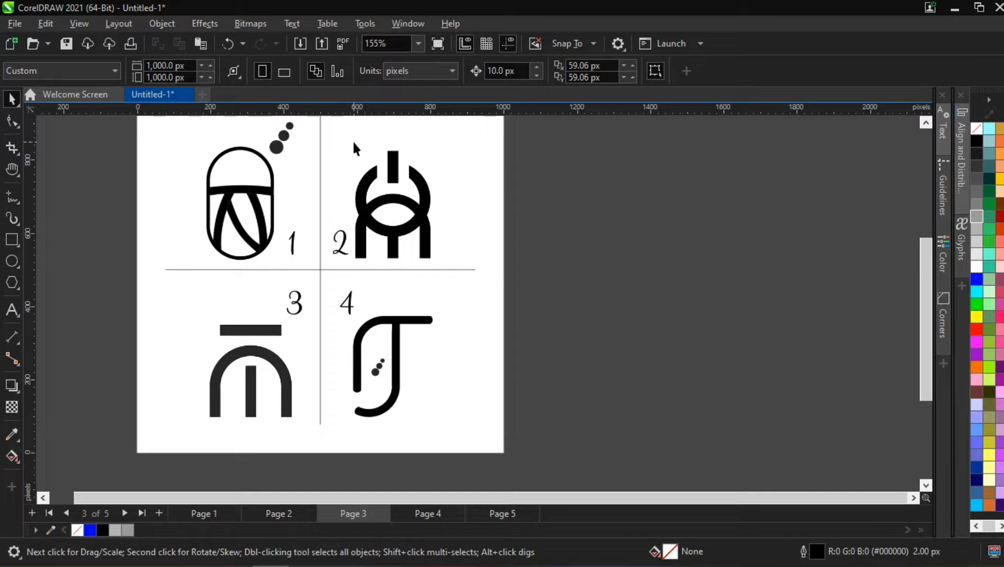
scroll(358, 148, "up", 1)
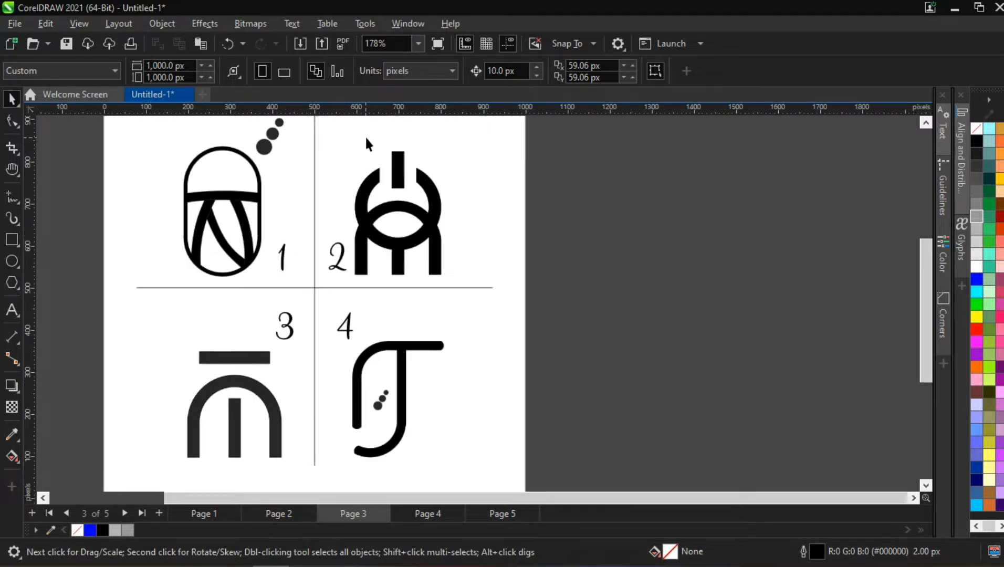
scroll(378, 185, "up", 3)
scroll(378, 185, "up", 1)
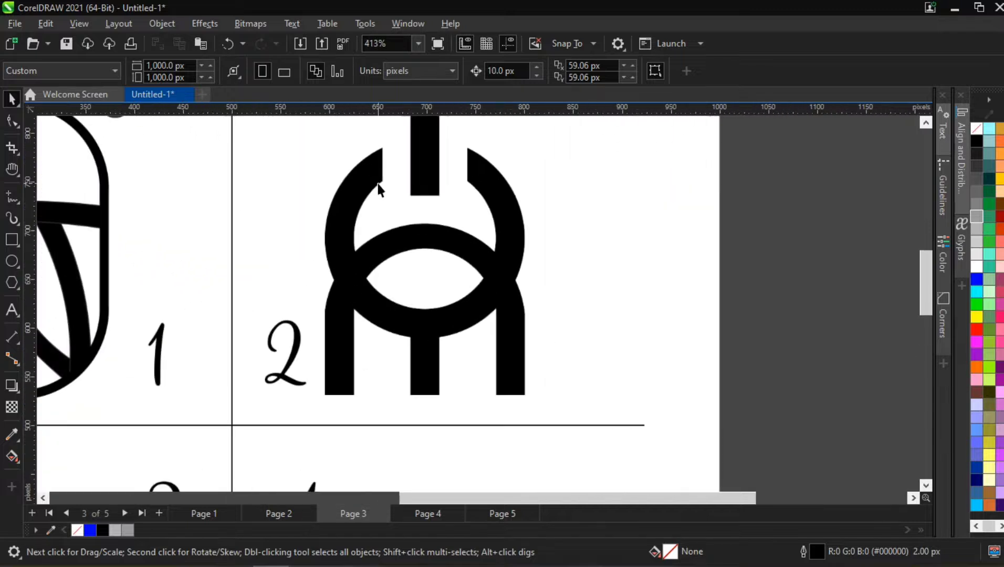
scroll(421, 235, "up", 1)
scroll(442, 118, "up", 1)
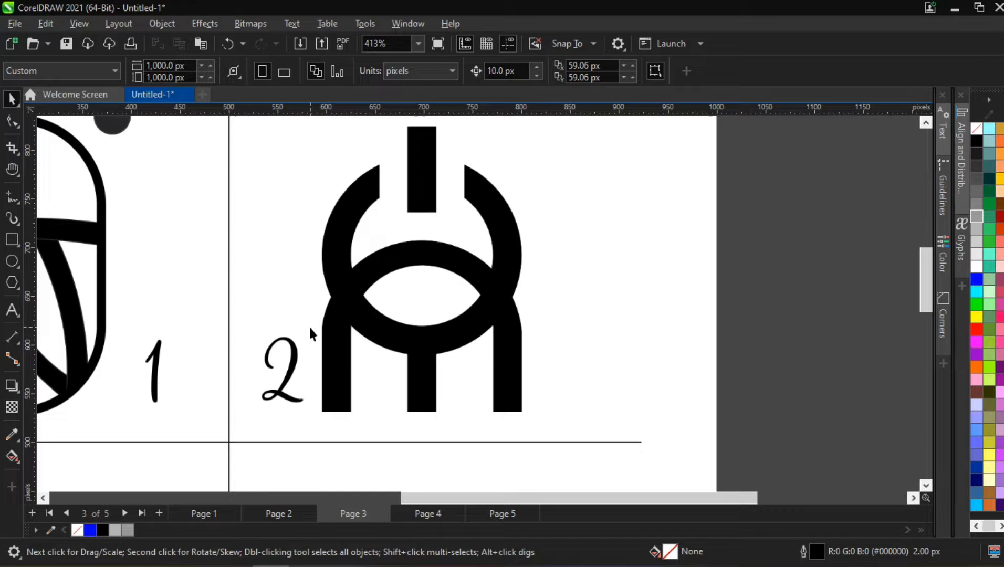
scroll(309, 324, "down", 6)
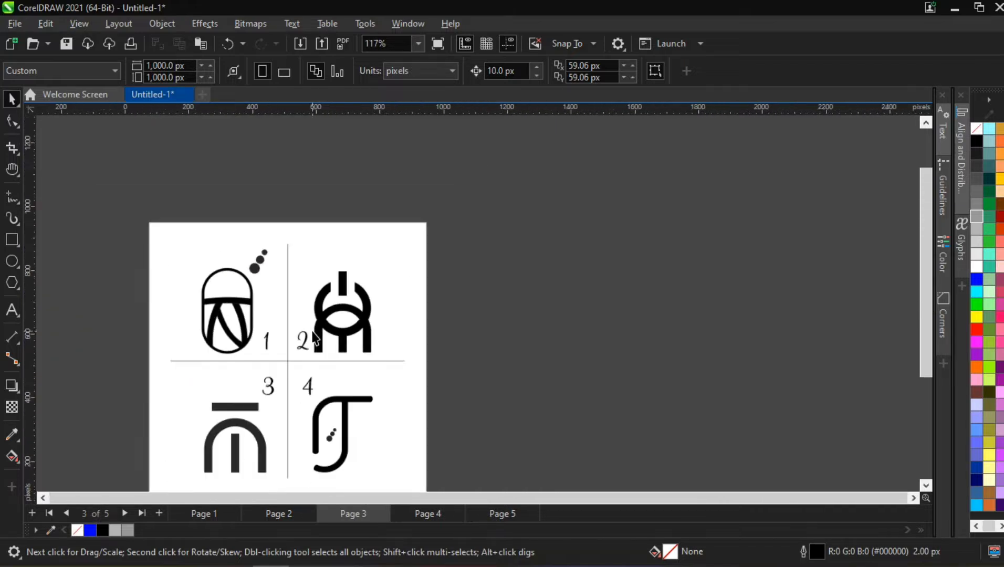
scroll(309, 433, "up", 3)
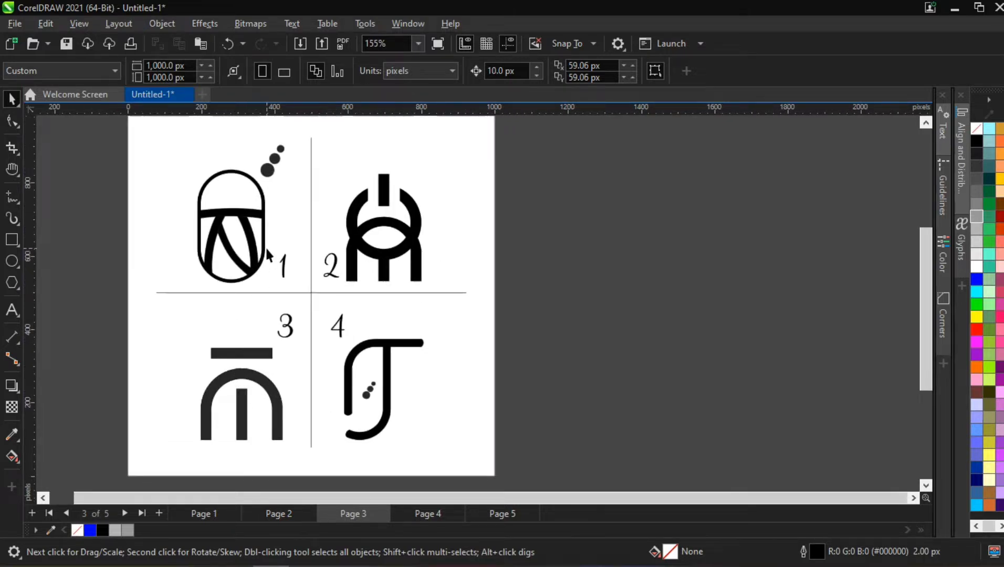
- Inspect logos 1 and 2 on page 3 in close-up and compare their shapes
scroll(265, 246, "up", 2)
scroll(251, 147, "down", 1)
scroll(247, 135, "up", 1)
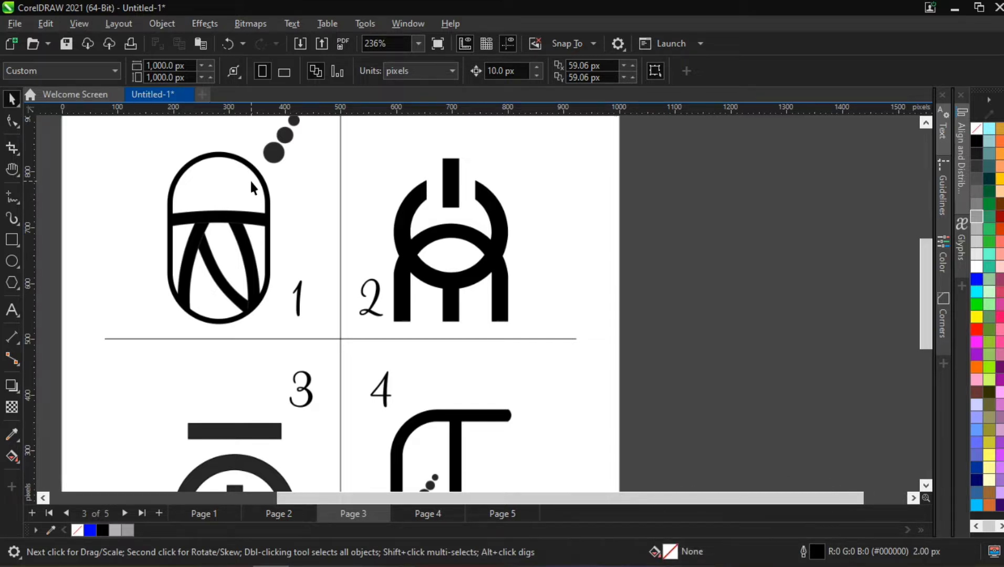
scroll(238, 218, "down", 3)
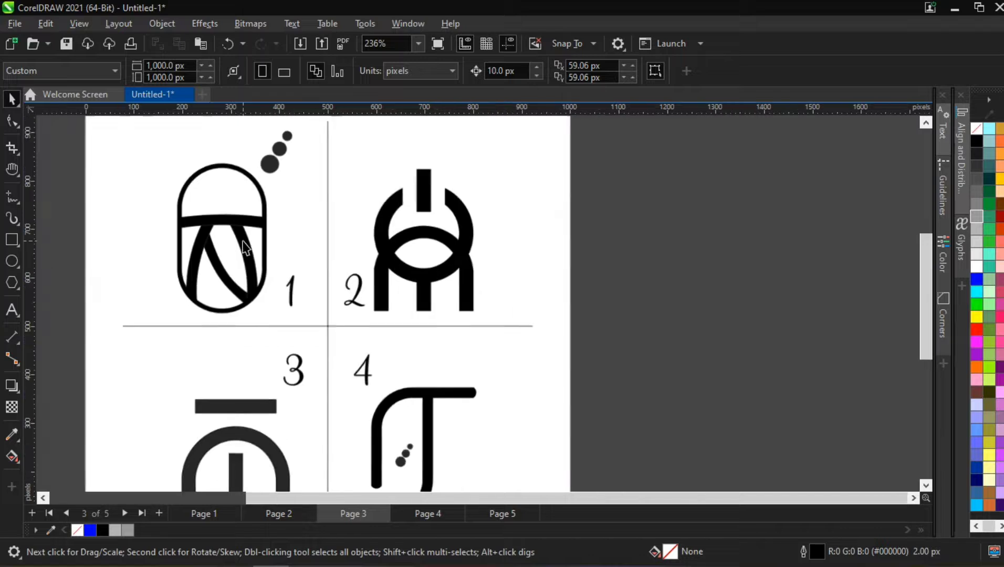
scroll(235, 224, "up", 2)
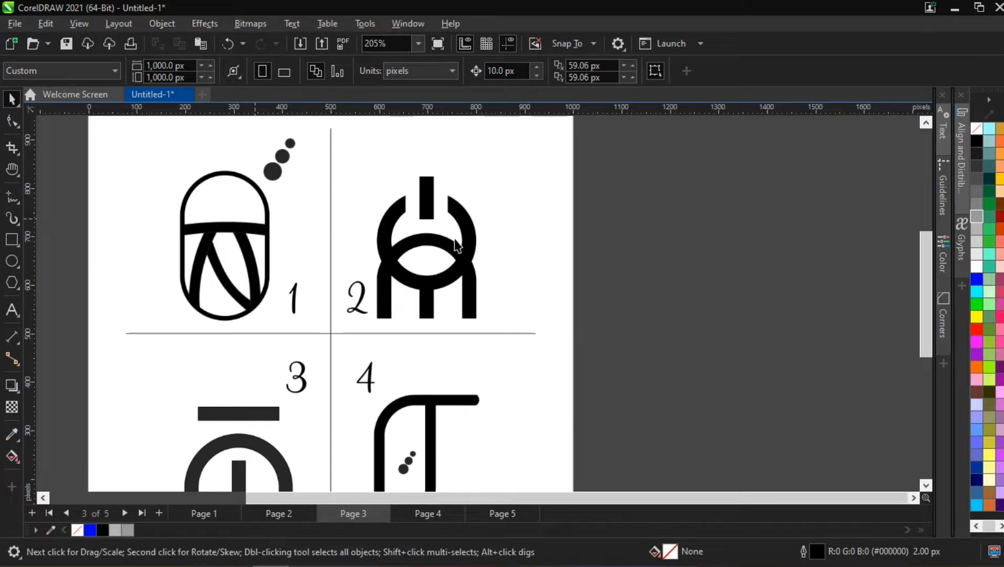
scroll(454, 223, "up", 4)
scroll(417, 229, "down", 1)
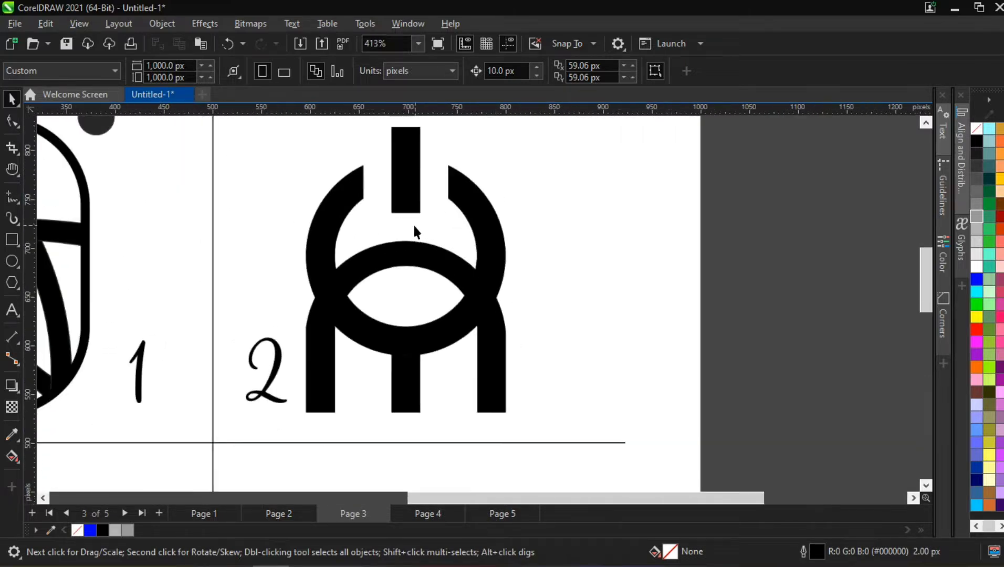
scroll(408, 127, "up", 1)
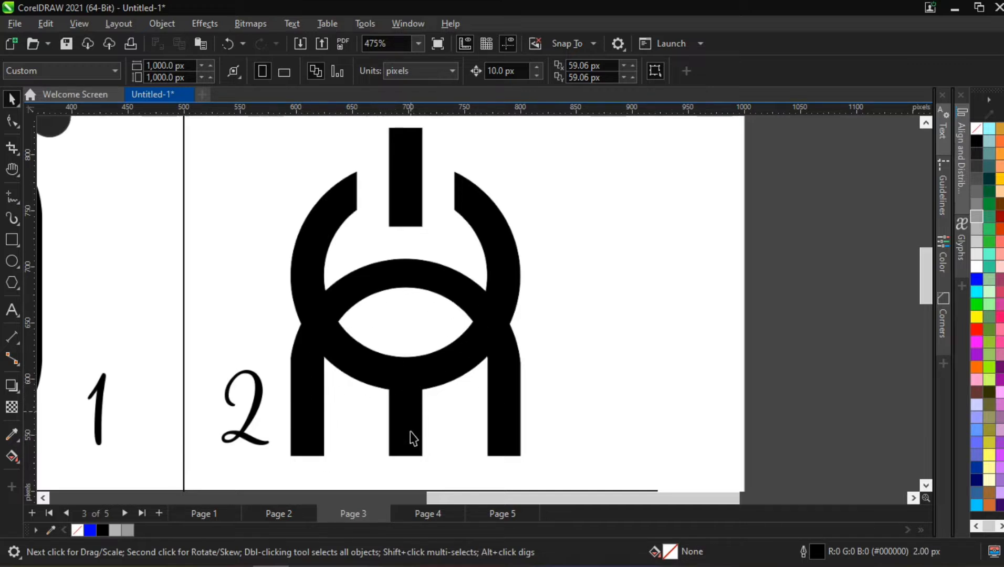
scroll(417, 347, "down", 2)
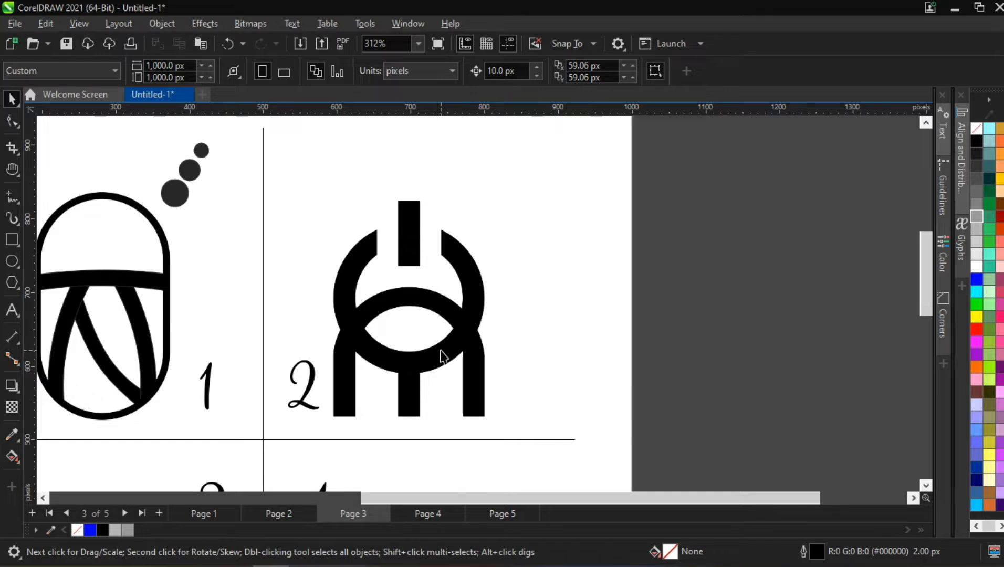
scroll(441, 354, "down", 3)
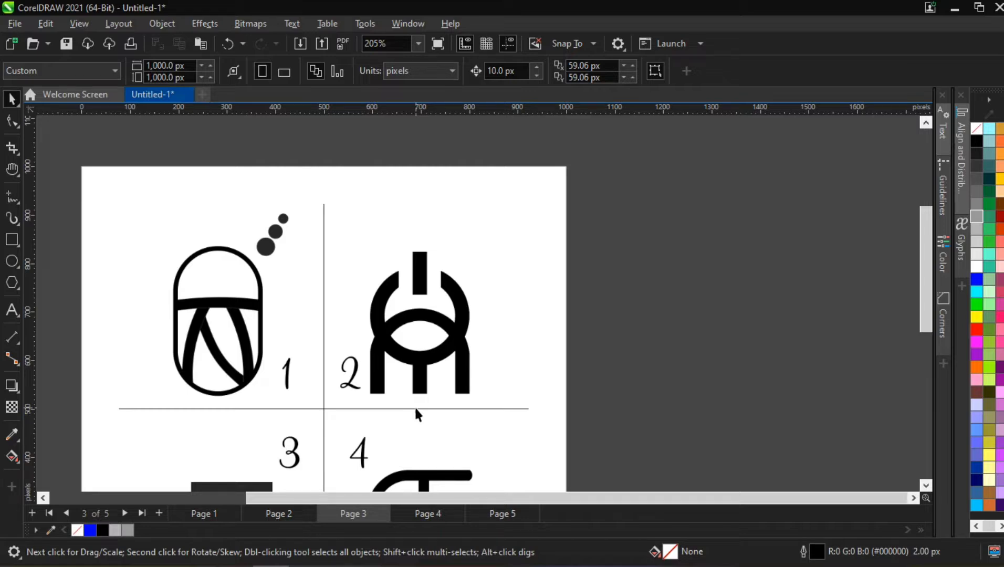
scroll(220, 326, "up", 1)
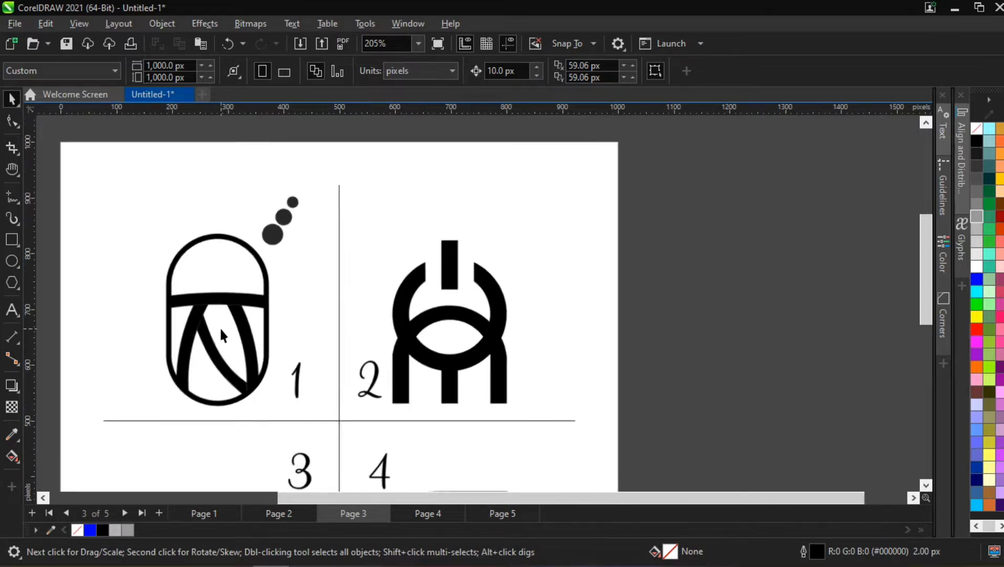
scroll(219, 326, "up", 1)
scroll(162, 311, "up", 2)
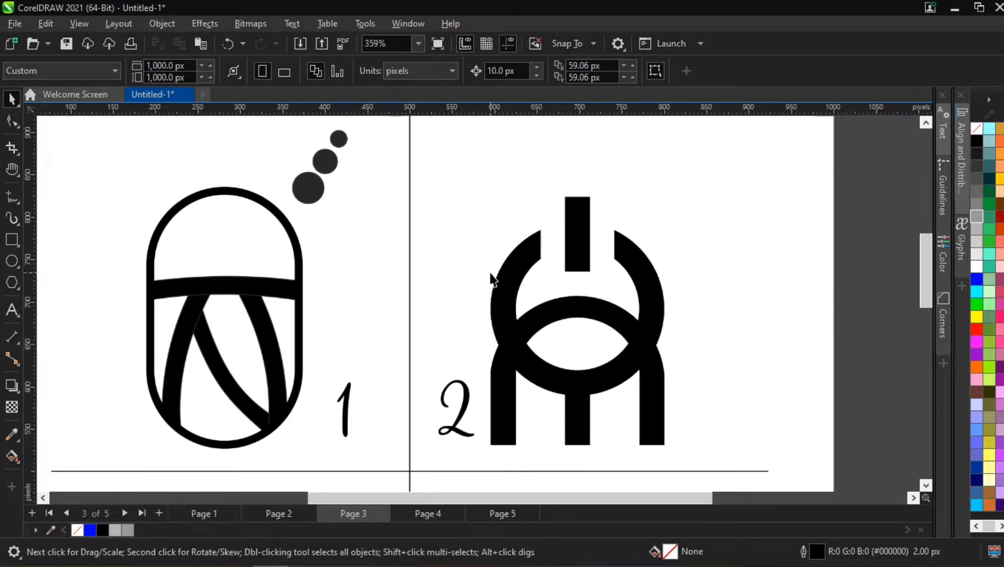
scroll(494, 286, "down", 4)
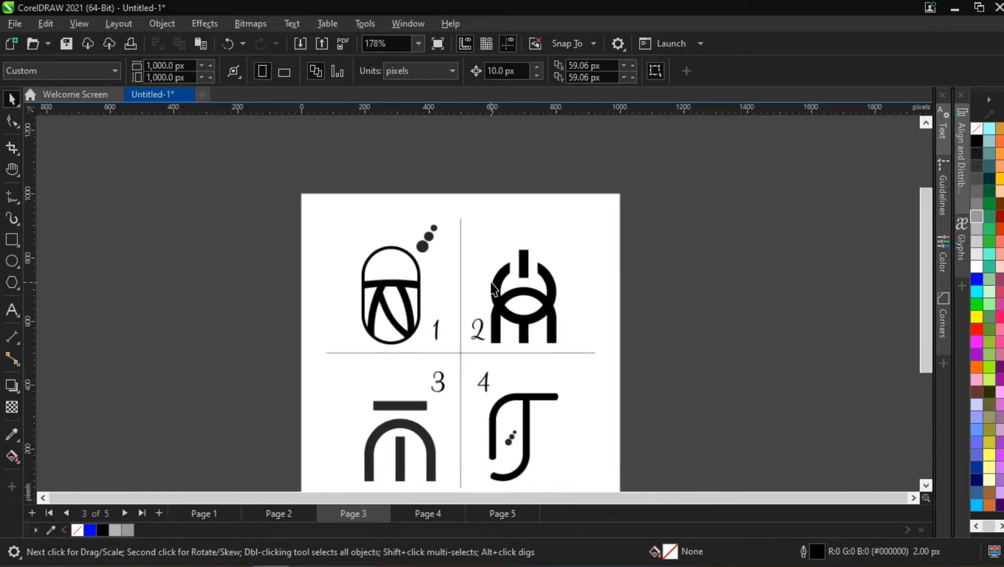
scroll(517, 356, "down", 3)
scroll(563, 475, "up", 2)
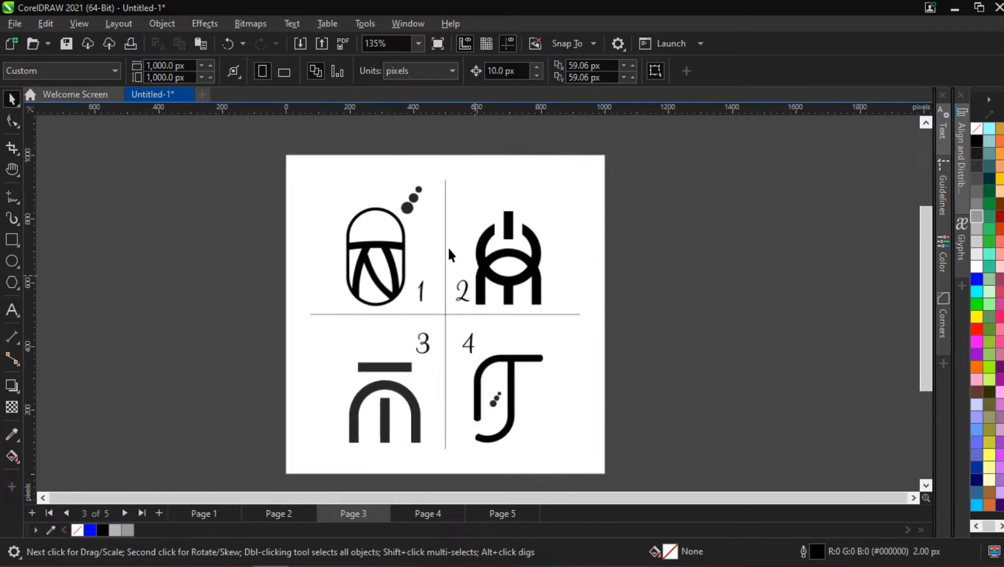
- Look over the individual logos on pages 4 and 5, and examine the details of logo 1 on page 4
left_click(412, 511)
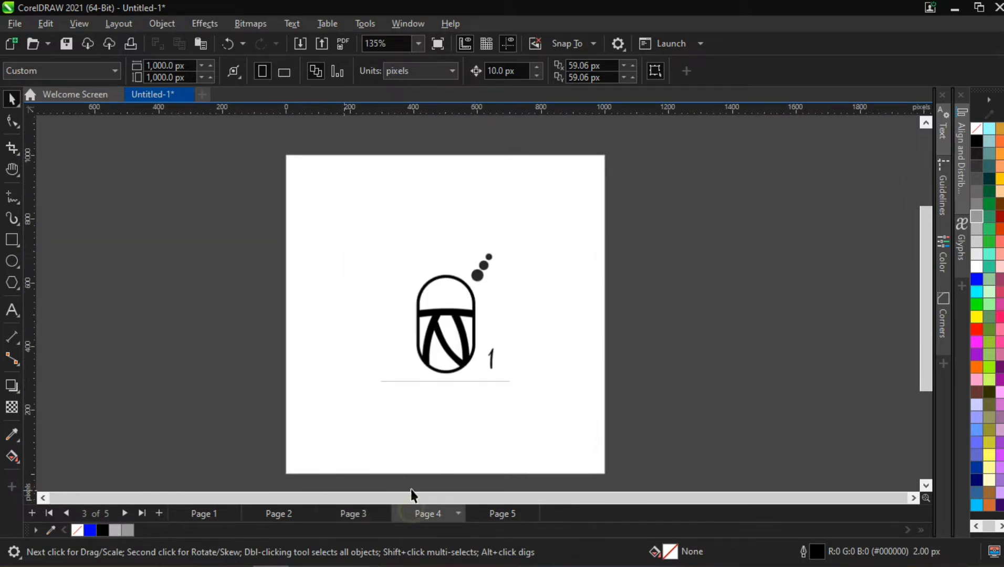
scroll(527, 349, "up", 2)
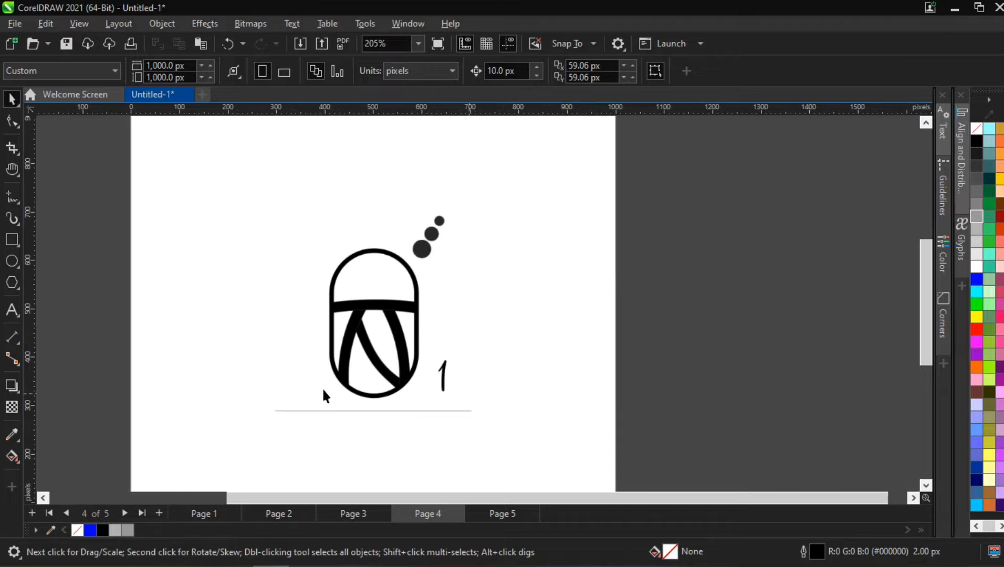
left_click(504, 512)
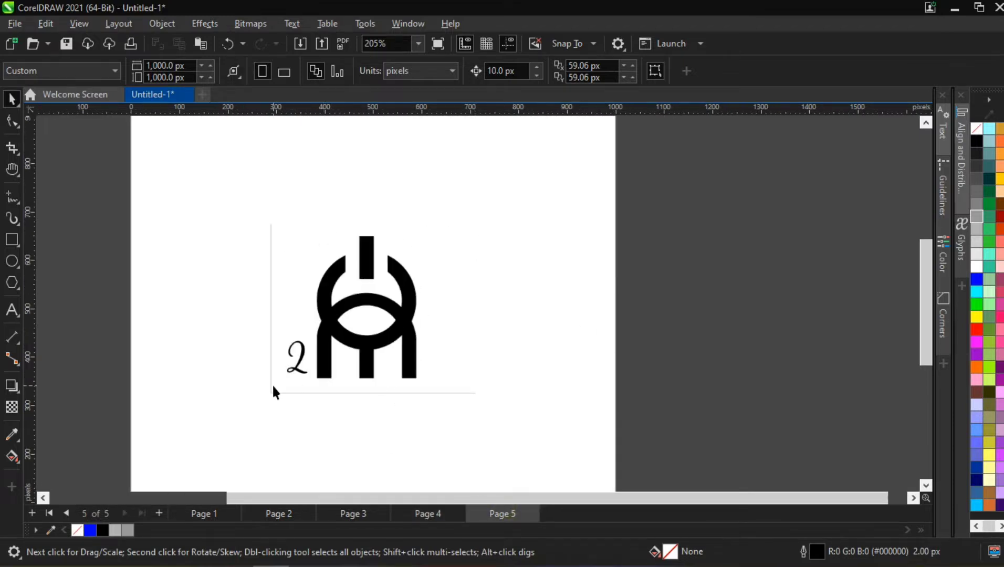
left_click(412, 512)
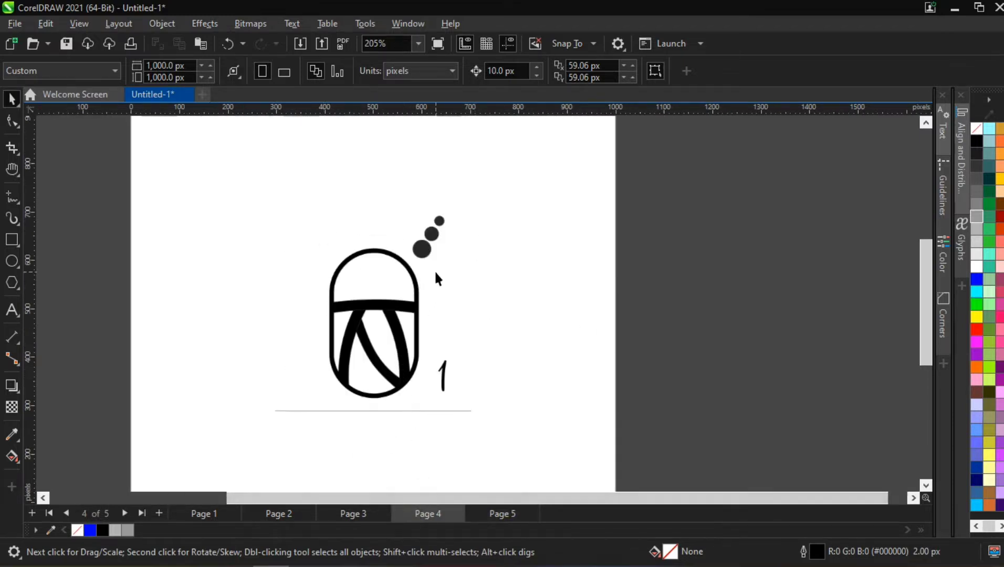
scroll(434, 270, "up", 1)
scroll(341, 341, "down", 1)
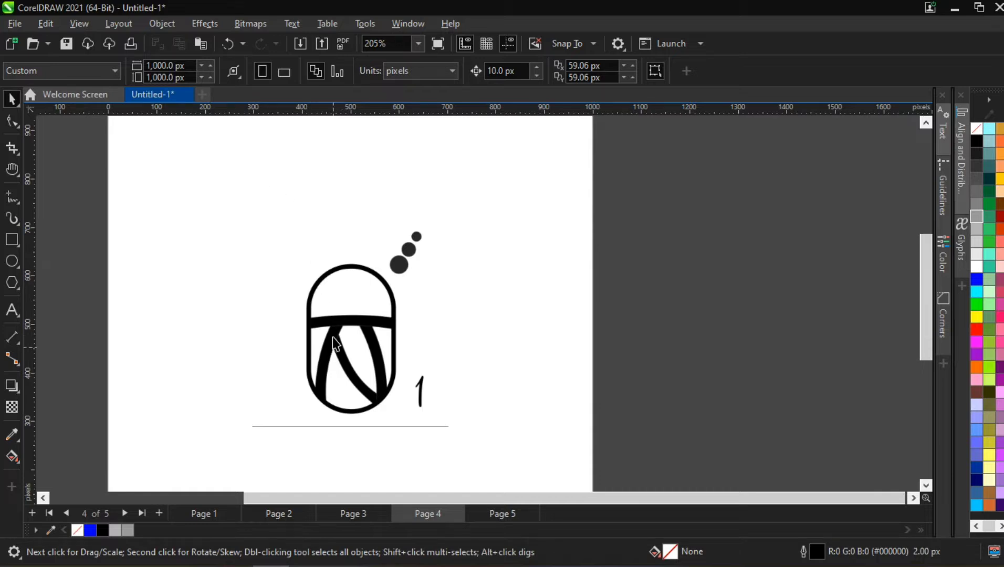
scroll(331, 334, "up", 1)
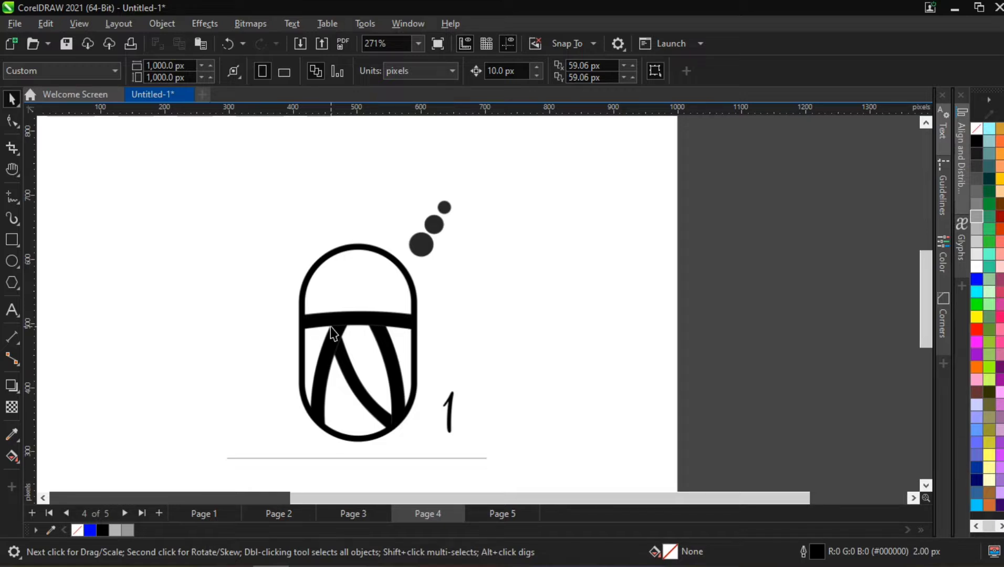
scroll(364, 352, "up", 2)
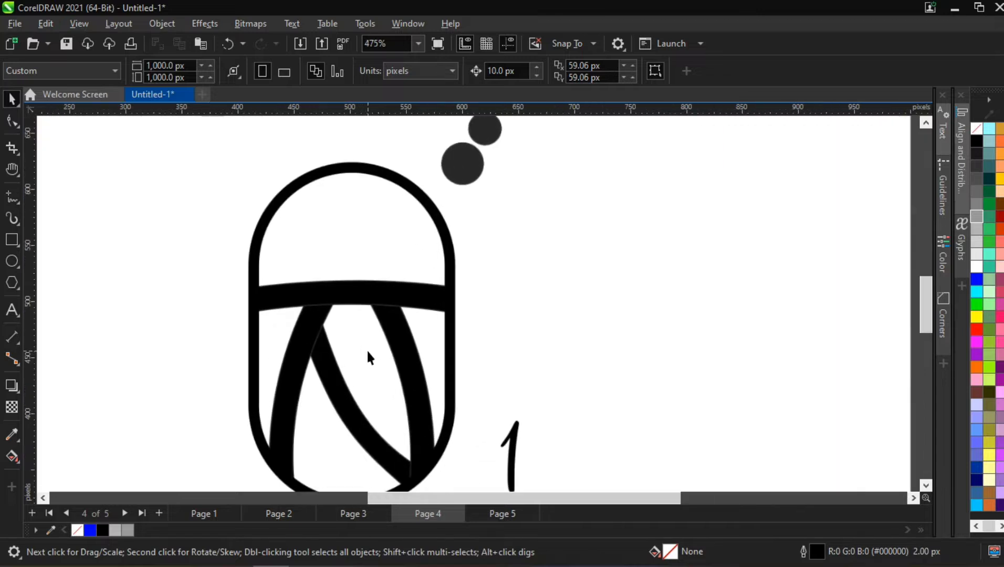
scroll(367, 349, "down", 1)
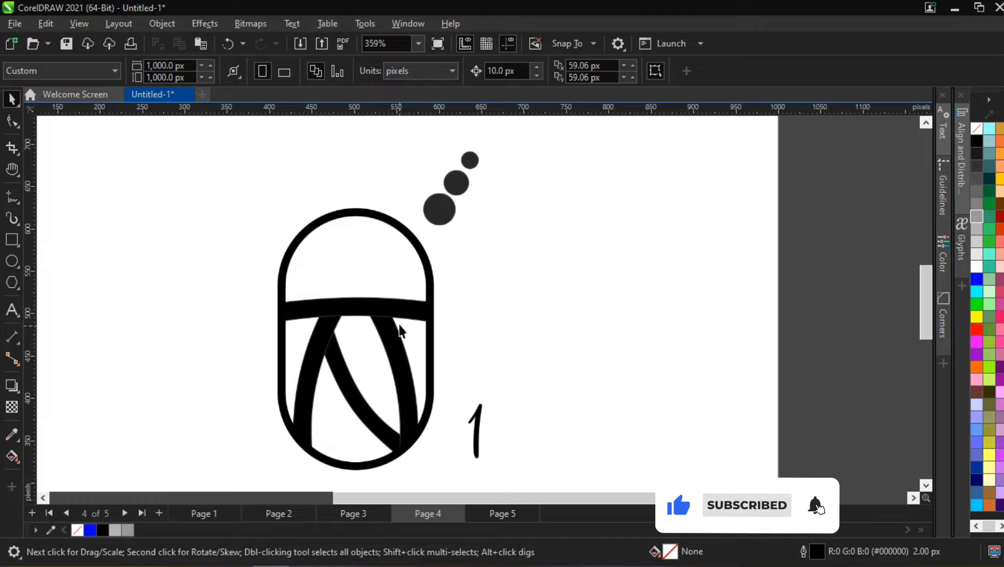
- Convert the logo 1 bitmap on page 4 into vector shapes with Quick Trace
left_click(388, 289)
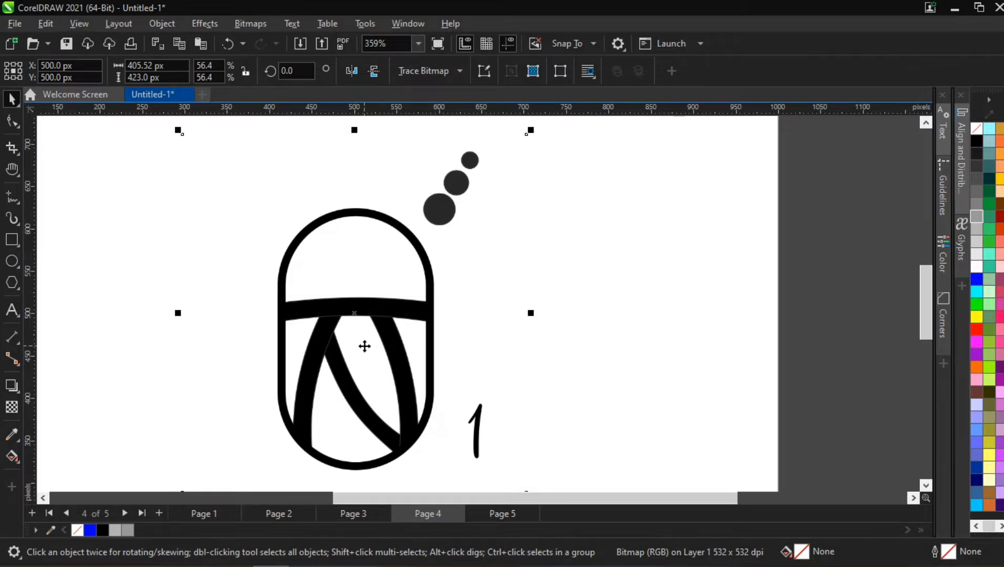
right_click(360, 301)
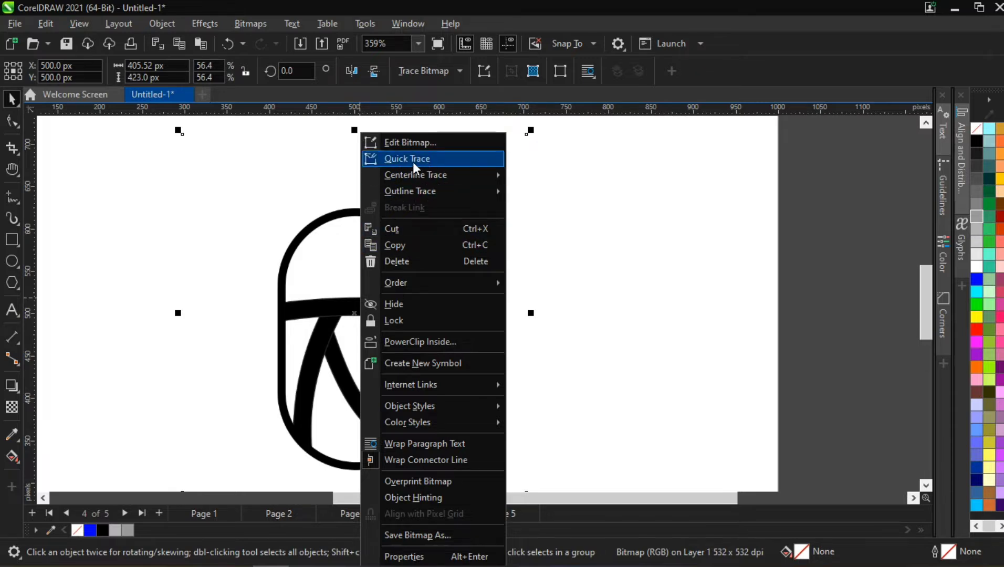
left_click(344, 263)
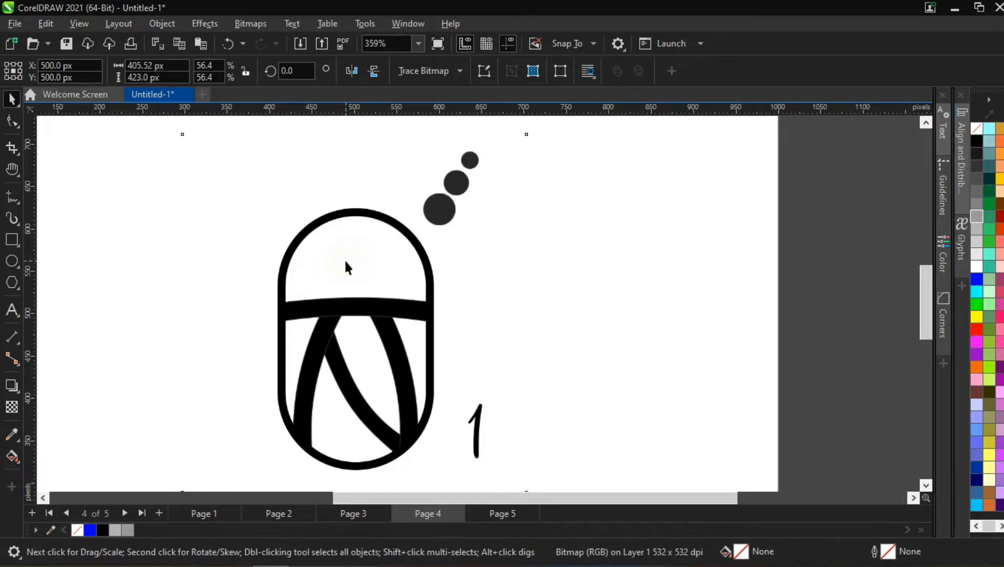
right_click(345, 267)
left_click(395, 160)
scroll(343, 263, "down", 1)
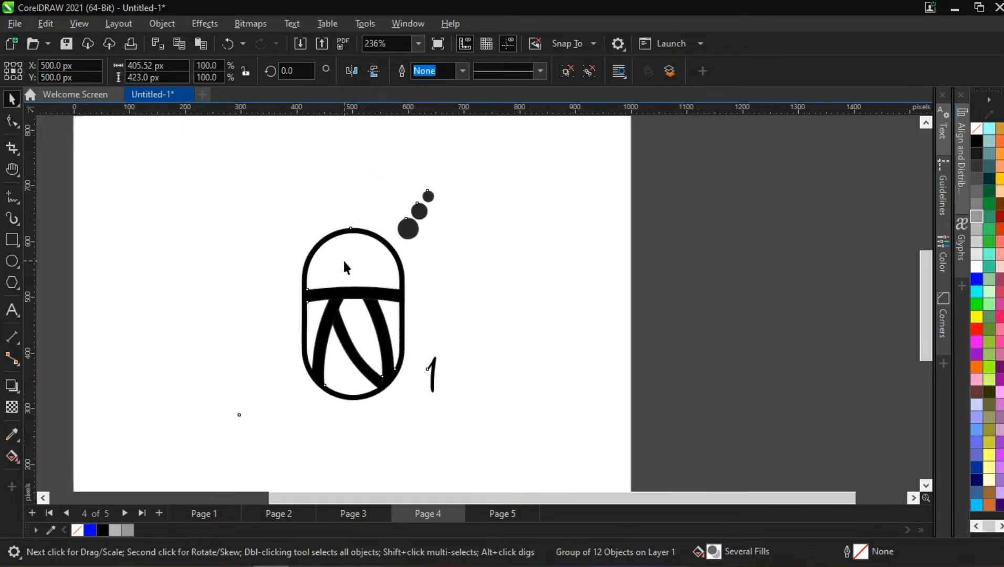
- Place the original logo 1 bitmap beside the page and centre the traced group on the page
scroll(344, 265, "down", 1)
mouse_move(360, 293)
left_mouse_down()
mouse_move(366, 284)
mouse_move(237, 297)
mouse_move(336, 284)
mouse_move(586, 287)
mouse_move(606, 277)
left_mouse_up()
left_click(237, 278)
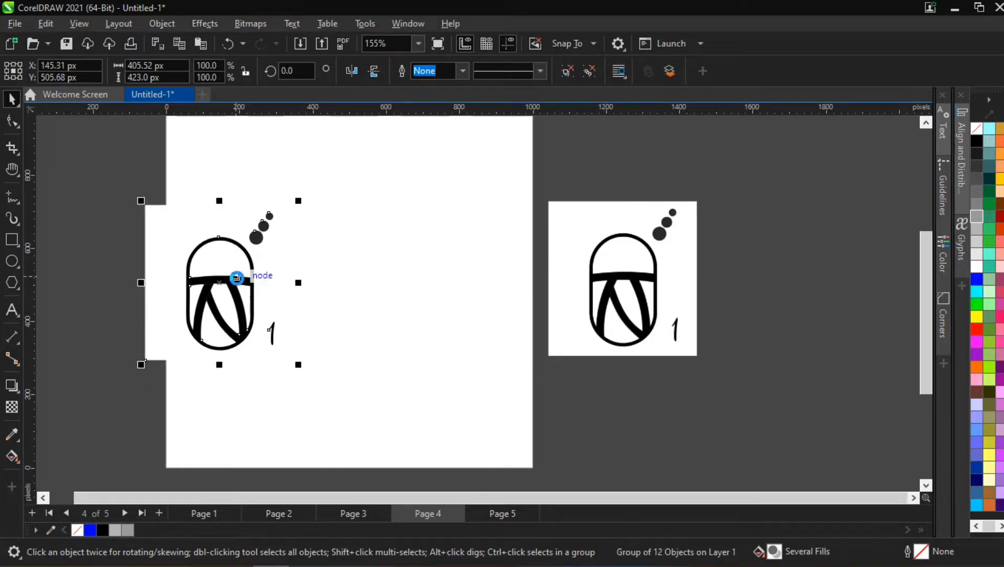
key("p")
- Ungroup the traced logo and delete its white background and the handwritten number 1
key("ctrl+u")
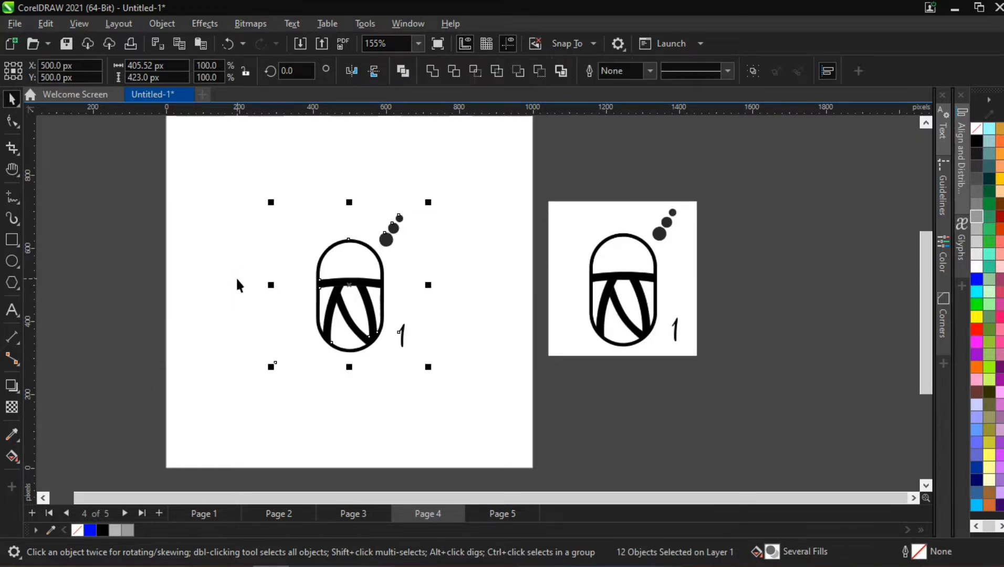
left_click(247, 213)
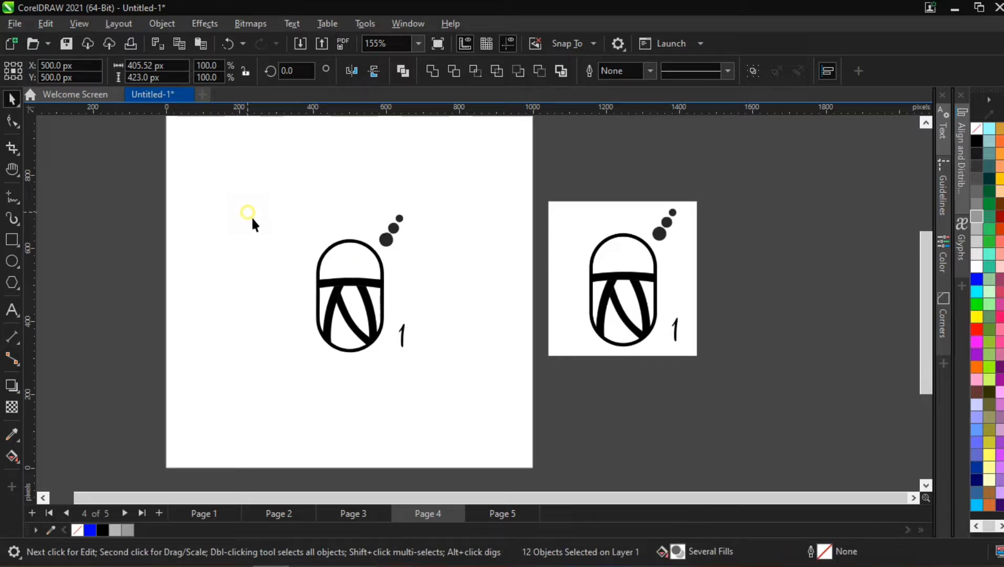
left_click(299, 217)
key("Delete")
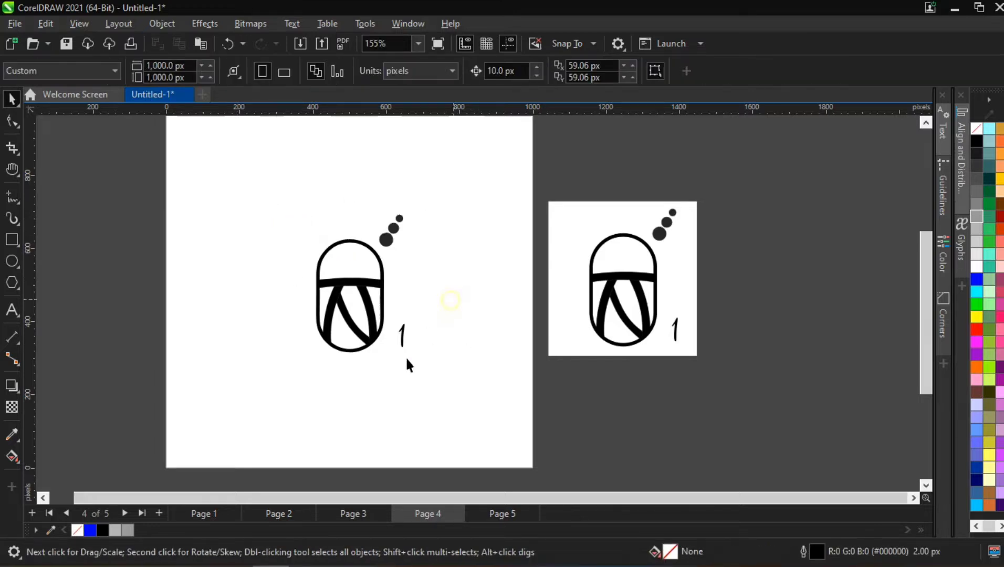
left_click_drag(406, 359, 389, 372)
key("Delete")
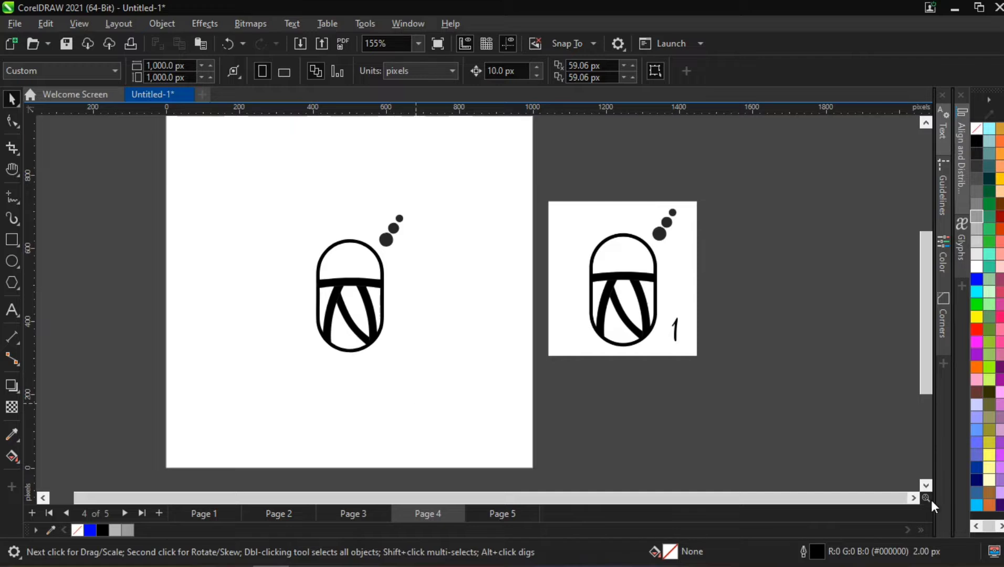
- Try a blue fill on the black capsule shape and undo it
left_click(336, 284)
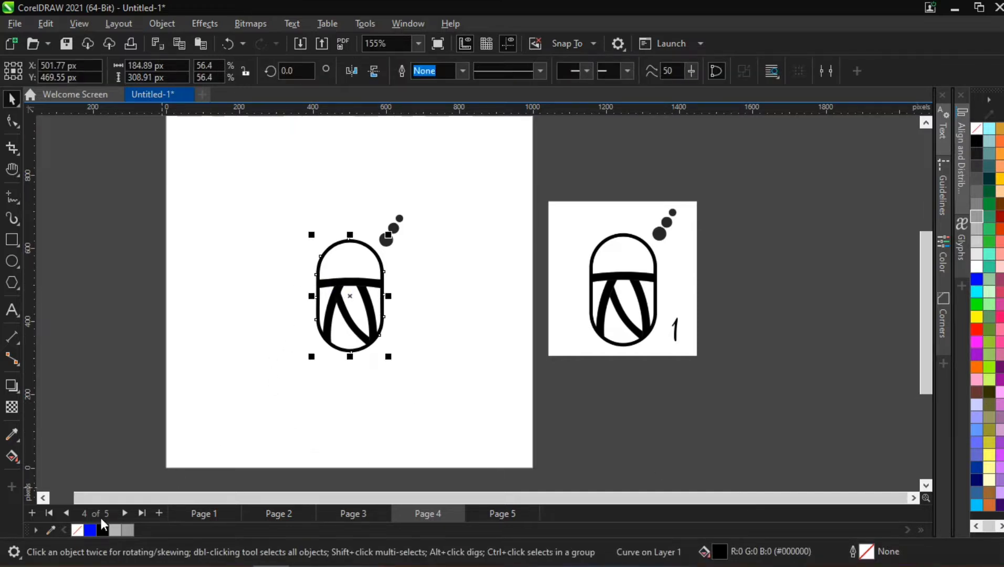
left_click(90, 530)
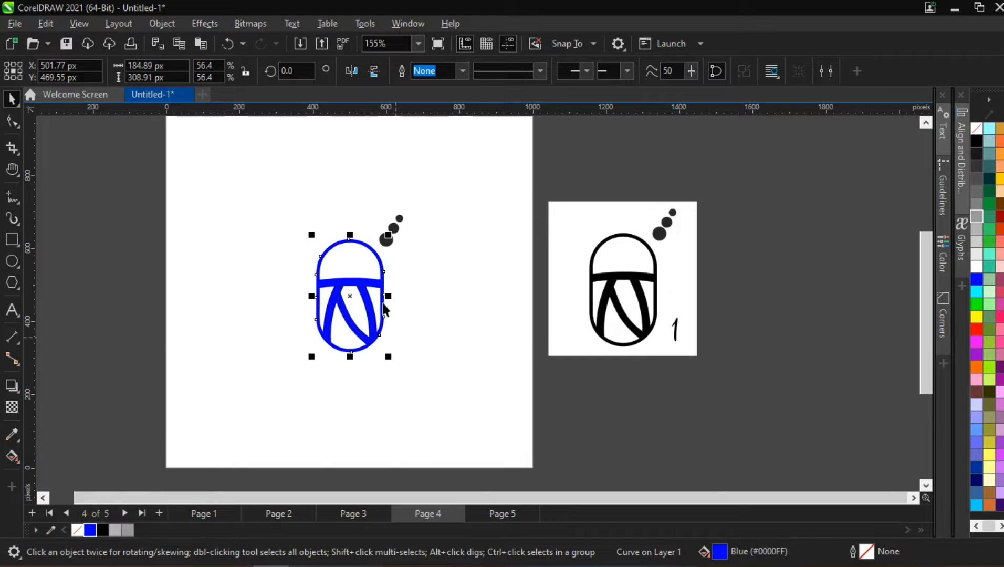
scroll(385, 310, "up", 2)
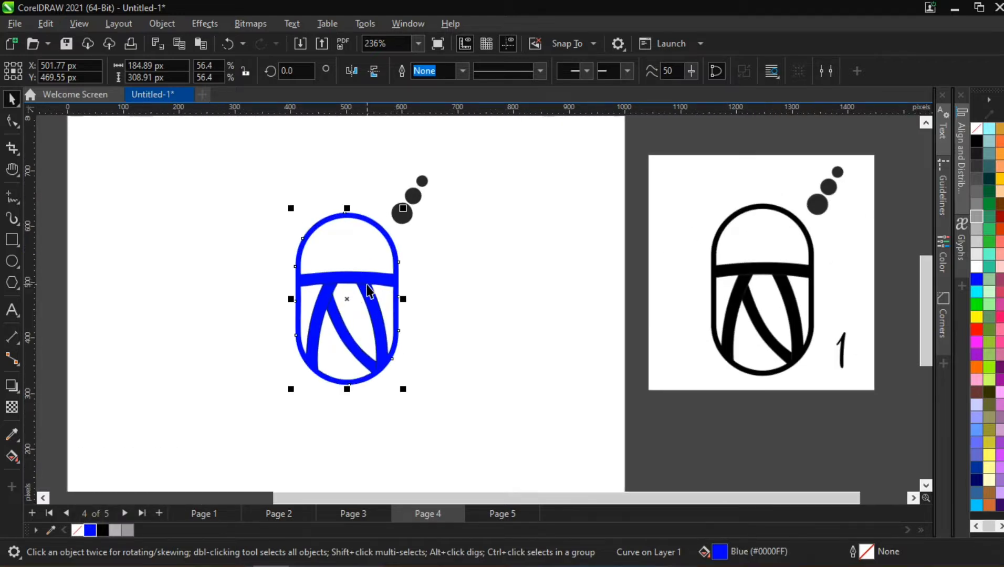
key("ctrl+z")
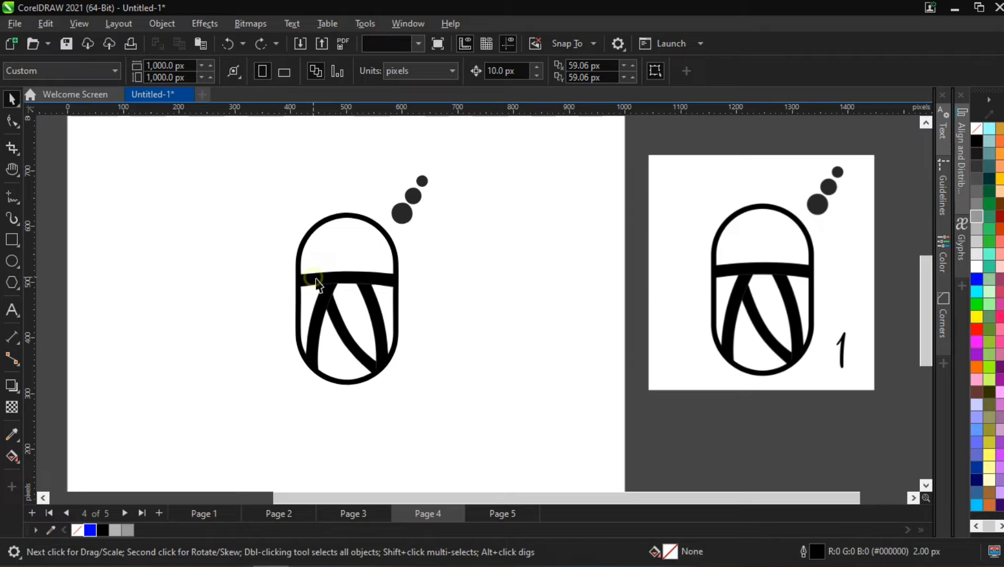
- Try moving the black capsule shape off the other traced pieces and deleting it, undoing each change
left_click_drag(312, 282, 195, 255)
key("ctrl+z")
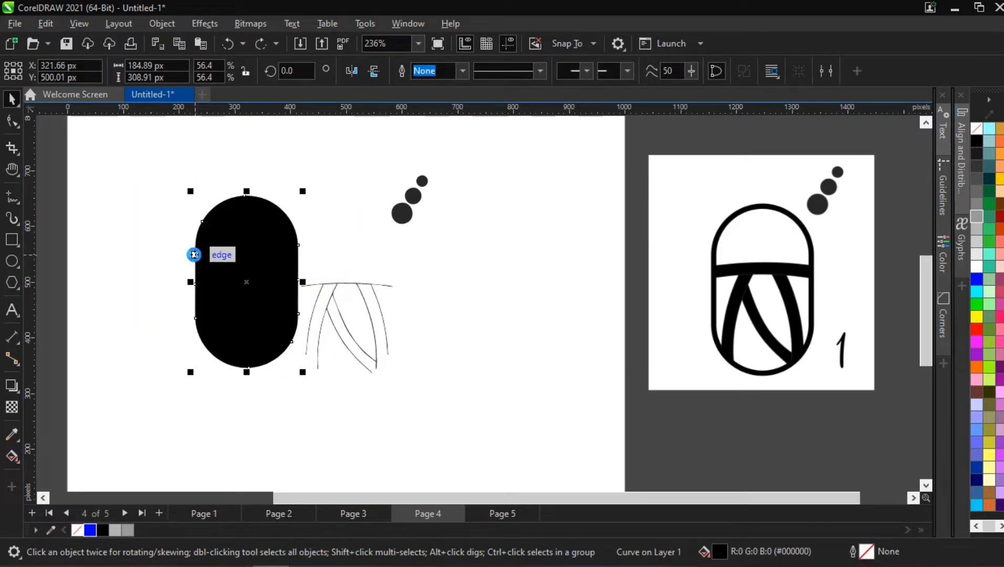
key("Delete")
key("ctrl+z")
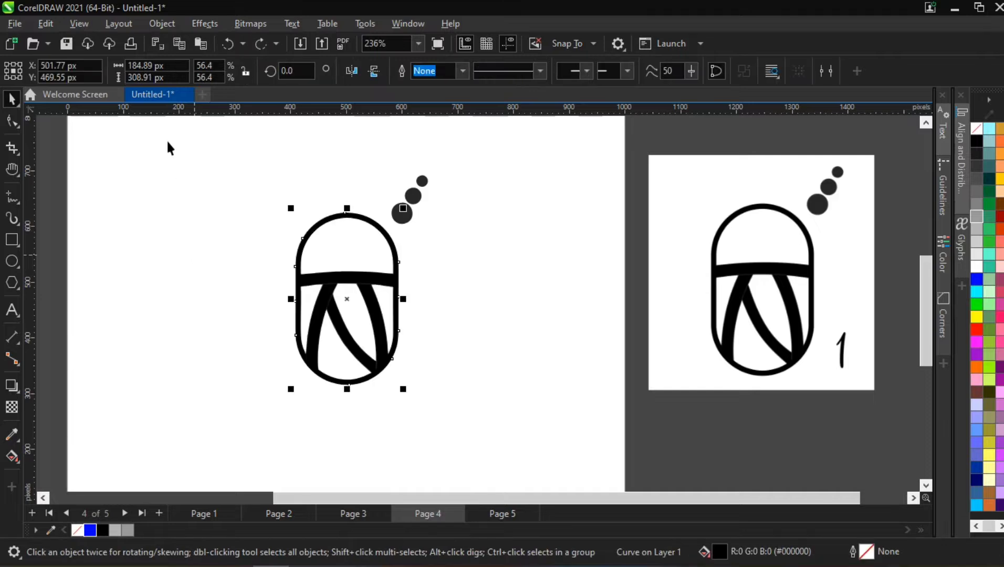
- Move the three dots up and away from the capsule to about X 826, Y 745 px
left_click_drag(472, 147, 389, 235)
scroll(409, 207, "down", 2)
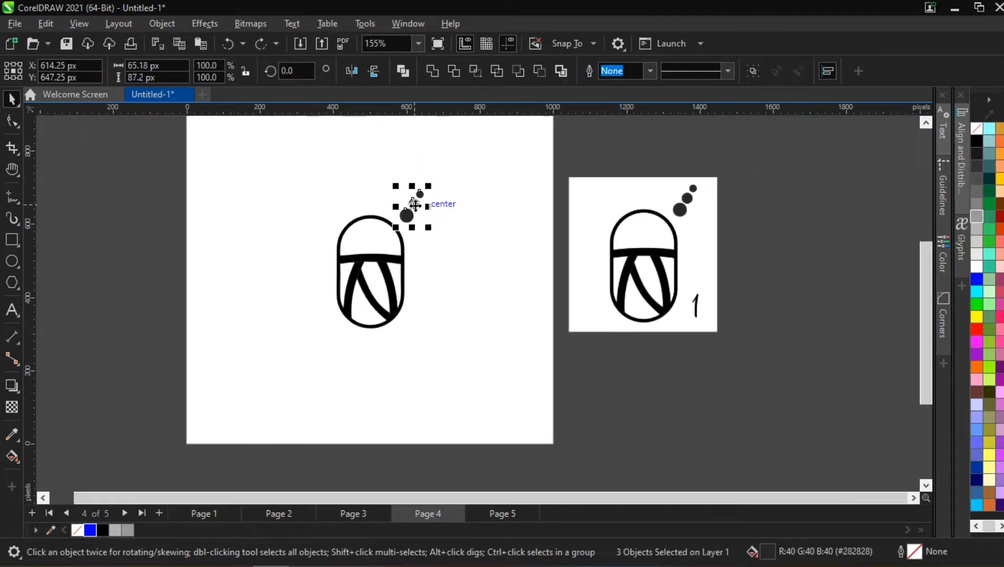
left_click_drag(415, 205, 492, 168)
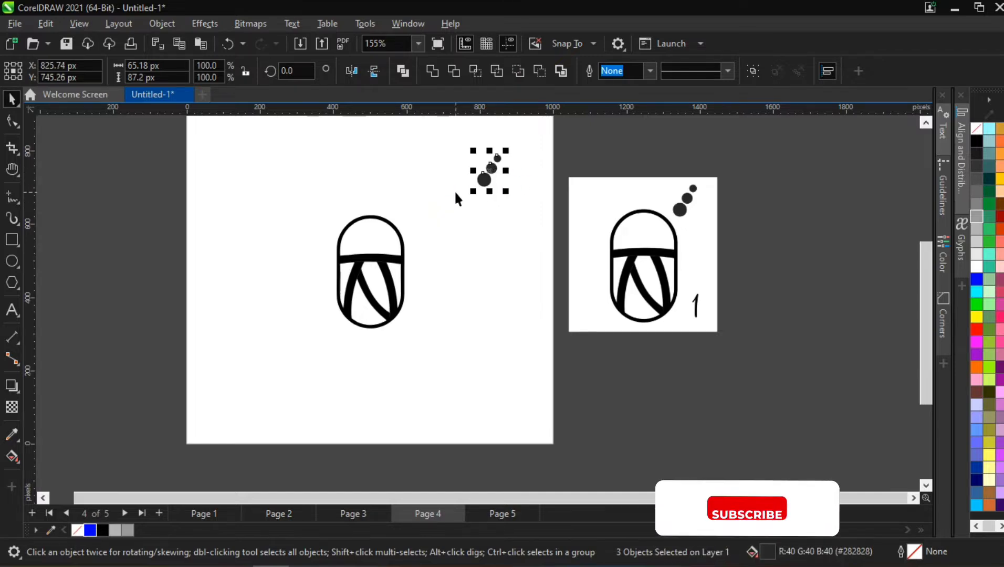
- Examine the capsule's rounded outline, curved band and inner strokes in close-up
scroll(399, 259, "up", 1)
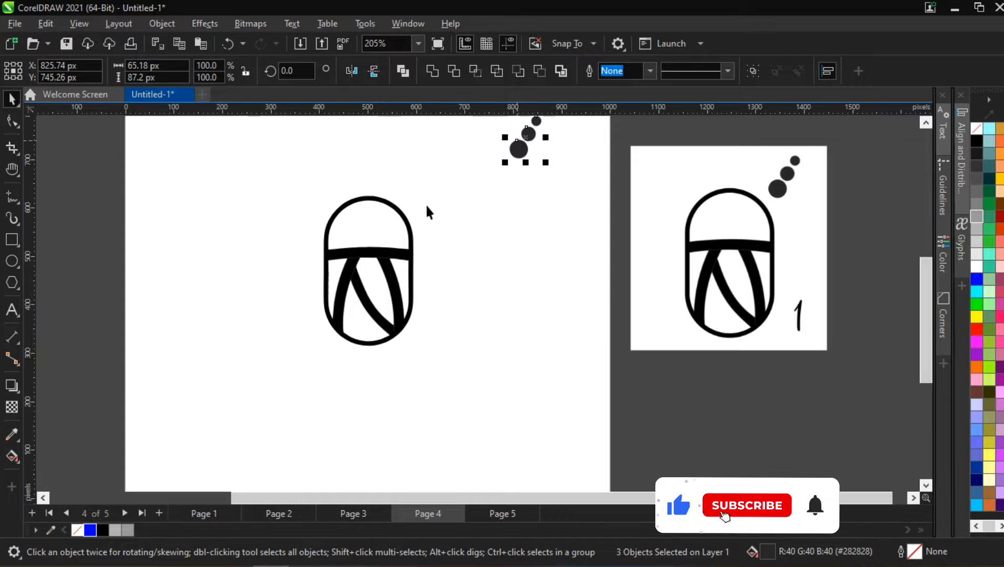
scroll(407, 237, "up", 1)
scroll(364, 223, "up", 2)
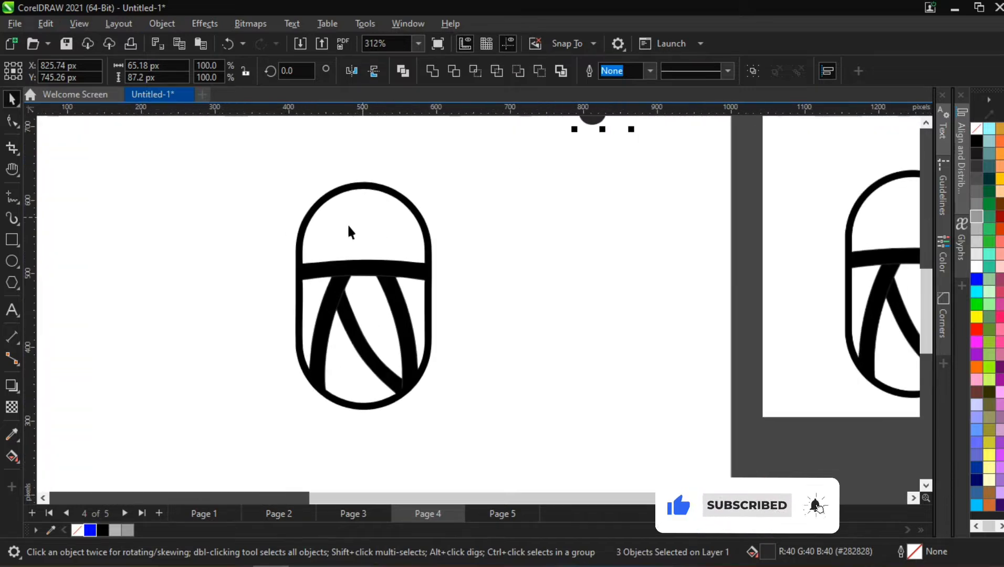
scroll(320, 175, "up", 2)
scroll(343, 160, "up", 1)
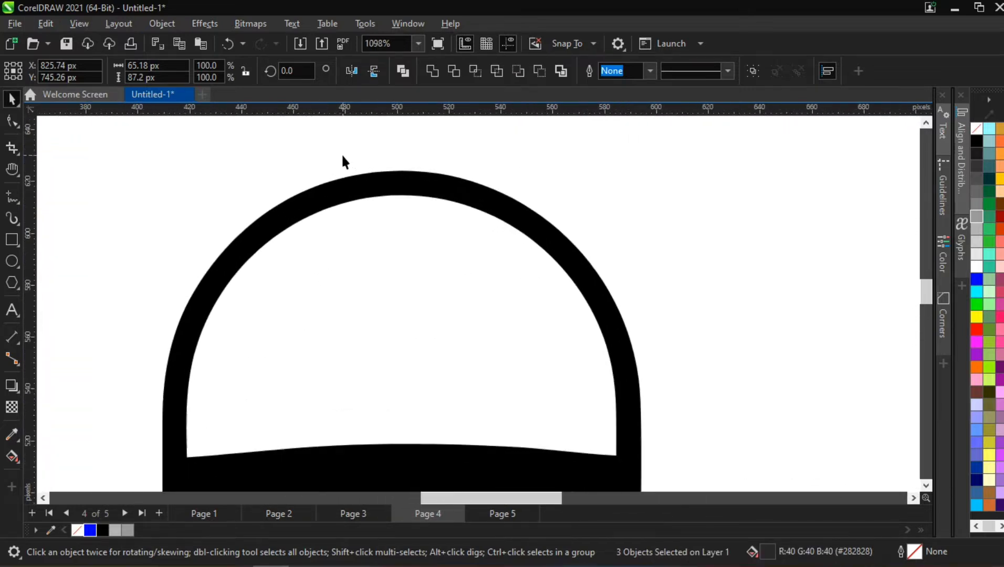
scroll(342, 161, "down", 2)
scroll(347, 178, "down", 1)
scroll(347, 178, "up", 1)
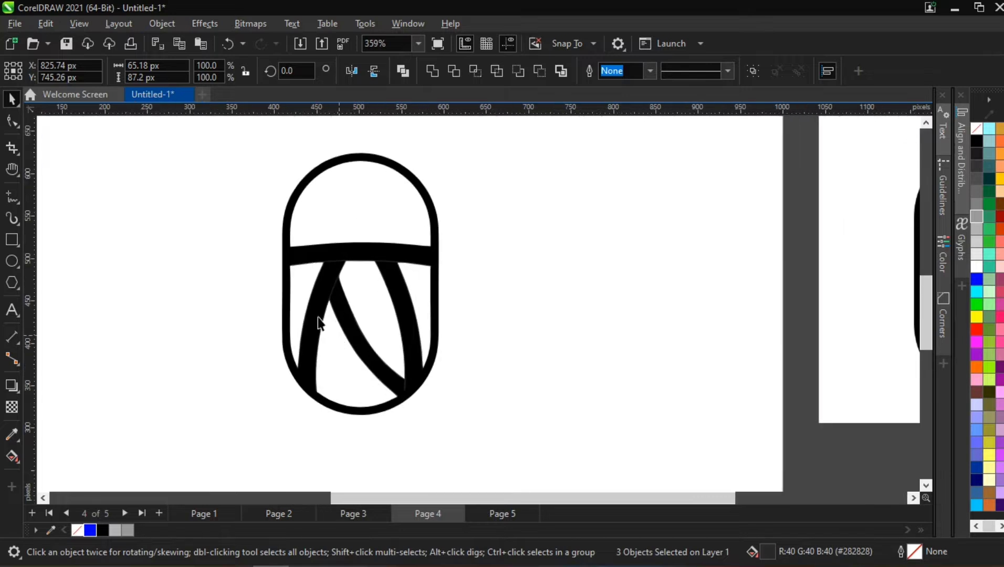
scroll(289, 258, "up", 2)
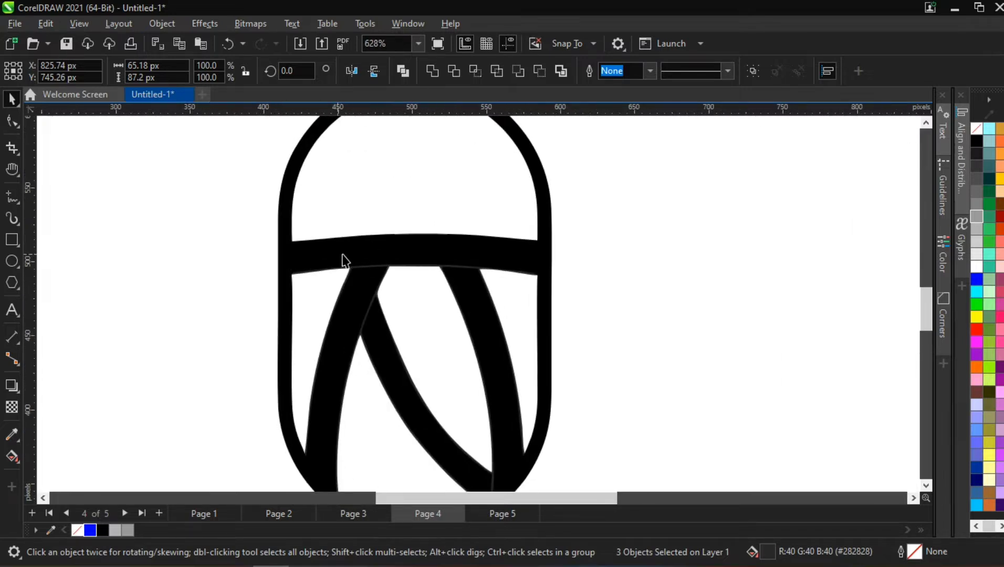
- Try deleting the white piece between the diagonal and the right-hand inner stroke, and undo it
left_click(438, 267)
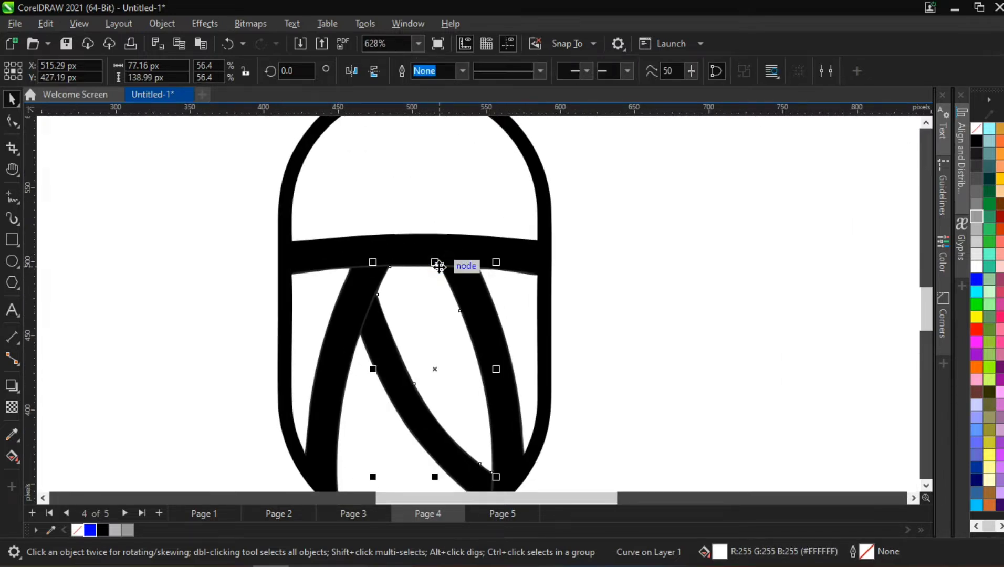
key("Delete")
key("ctrl+z")
key("Escape")
- Delete the dark grey leftover curve showing along the edges of the band and inner strokes
scroll(353, 277, "up", 6)
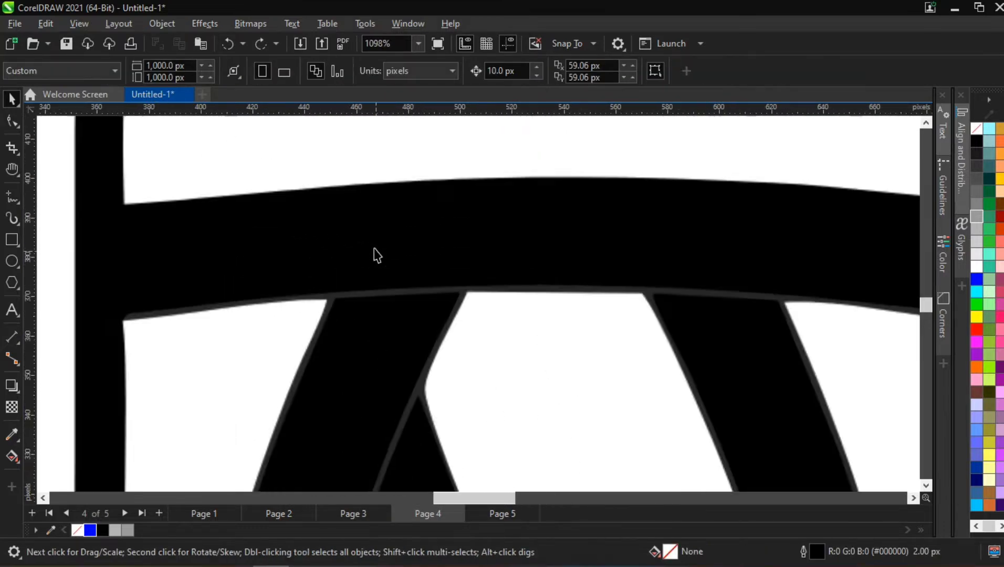
left_click(374, 301)
key("Delete")
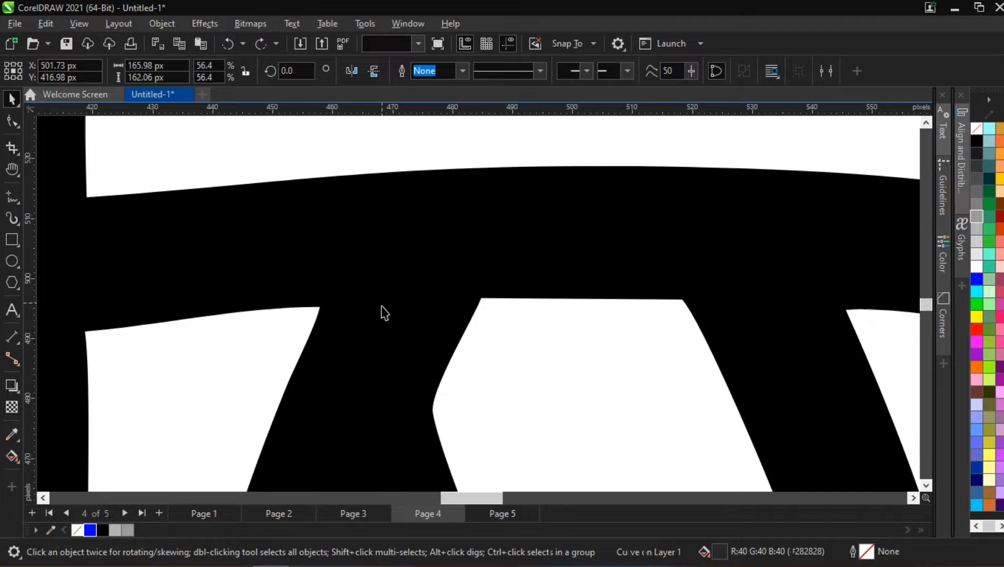
- Inspect the cleaned-up capsule for uneven edges, line thickness and the joints between the band, inner strokes and outline
scroll(370, 318, "down", 3)
scroll(370, 317, "down", 4)
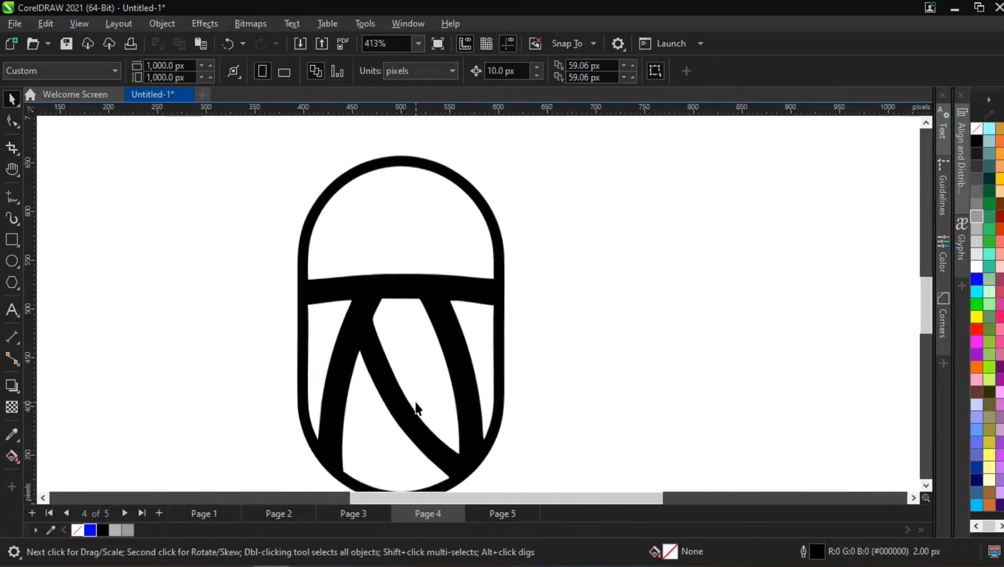
scroll(440, 448, "down", 1)
scroll(442, 464, "up", 1)
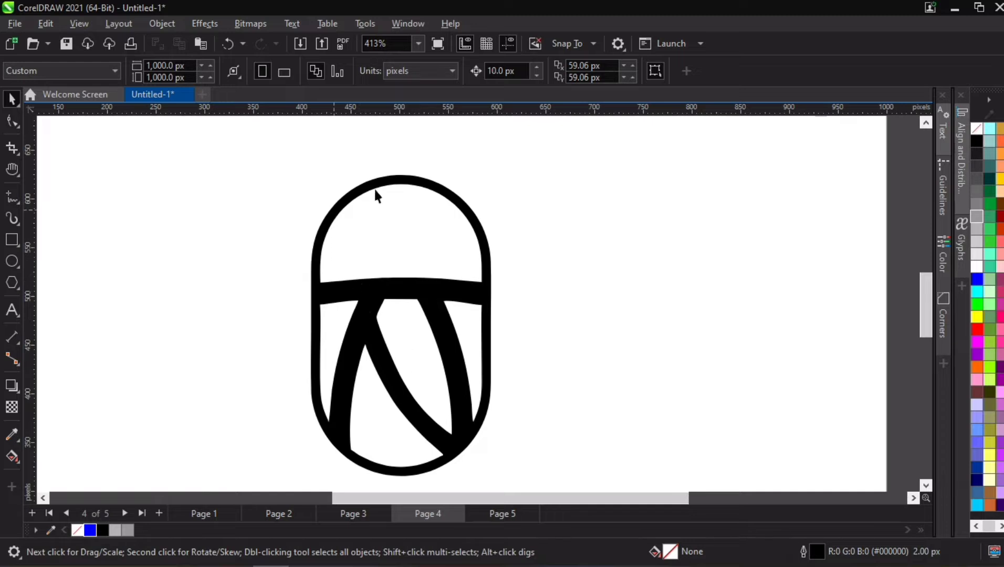
scroll(358, 302, "up", 2)
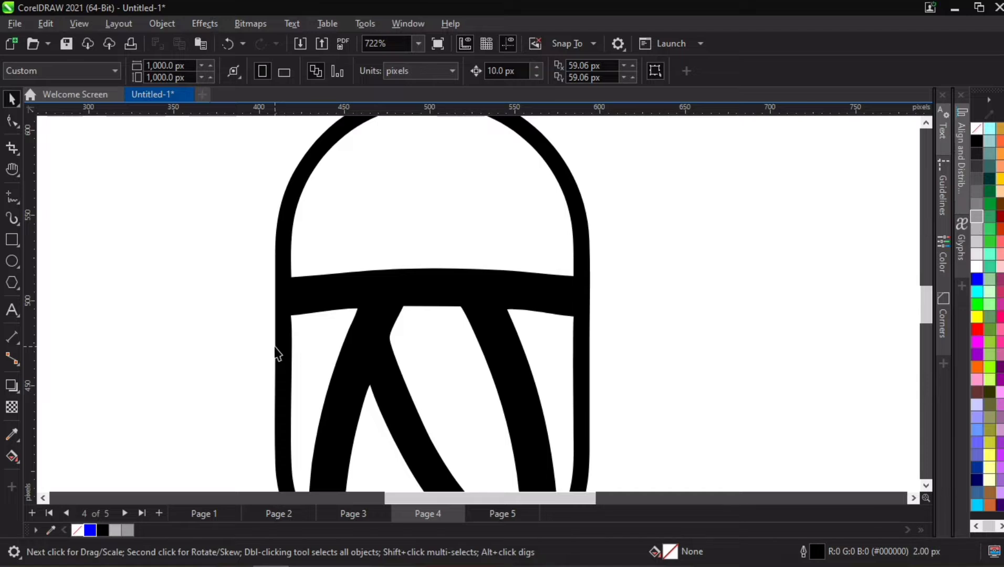
scroll(297, 359, "down", 3)
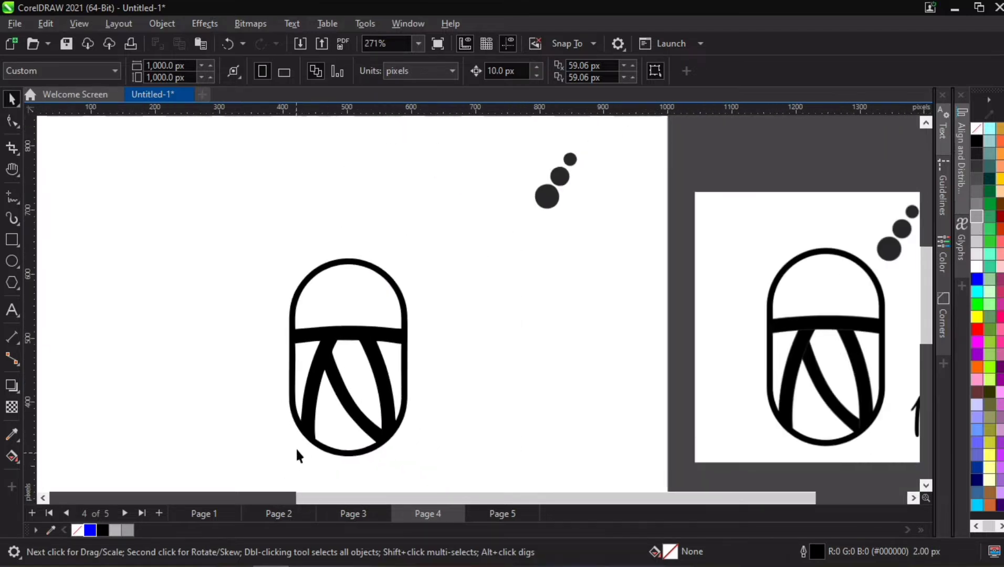
scroll(297, 451, "up", 2)
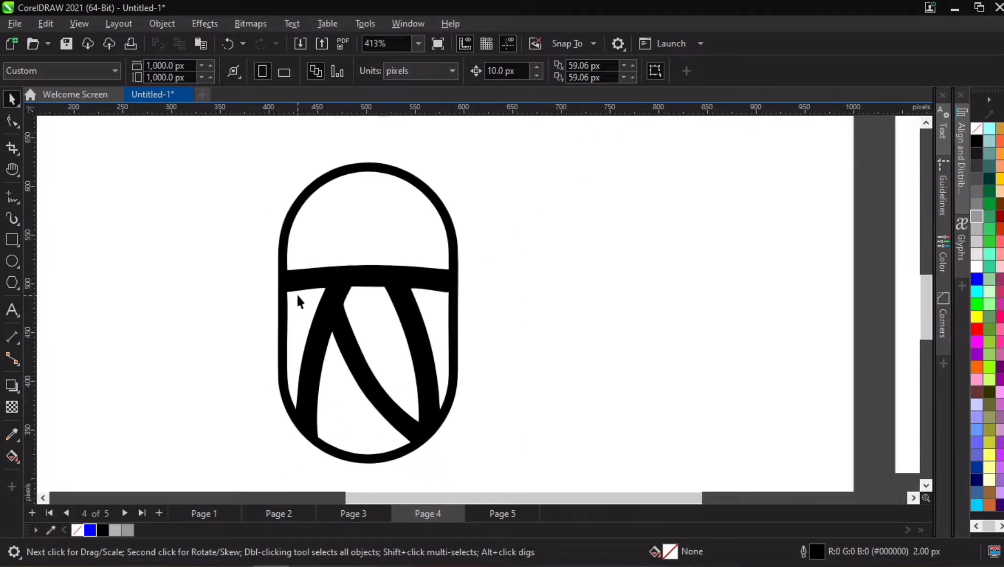
scroll(298, 301, "up", 3)
scroll(251, 265, "up", 3)
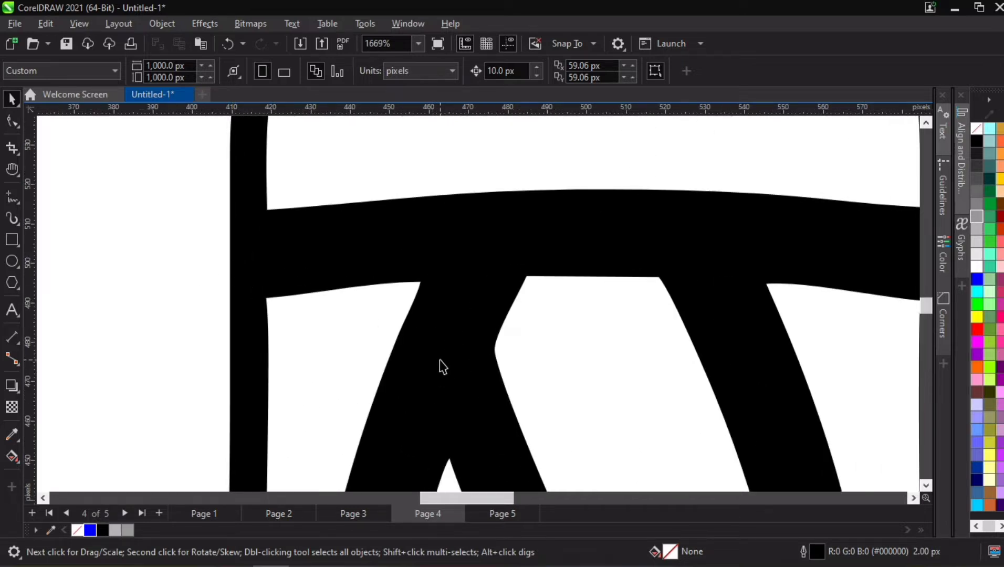
scroll(439, 359, "down", 2)
scroll(442, 353, "down", 1)
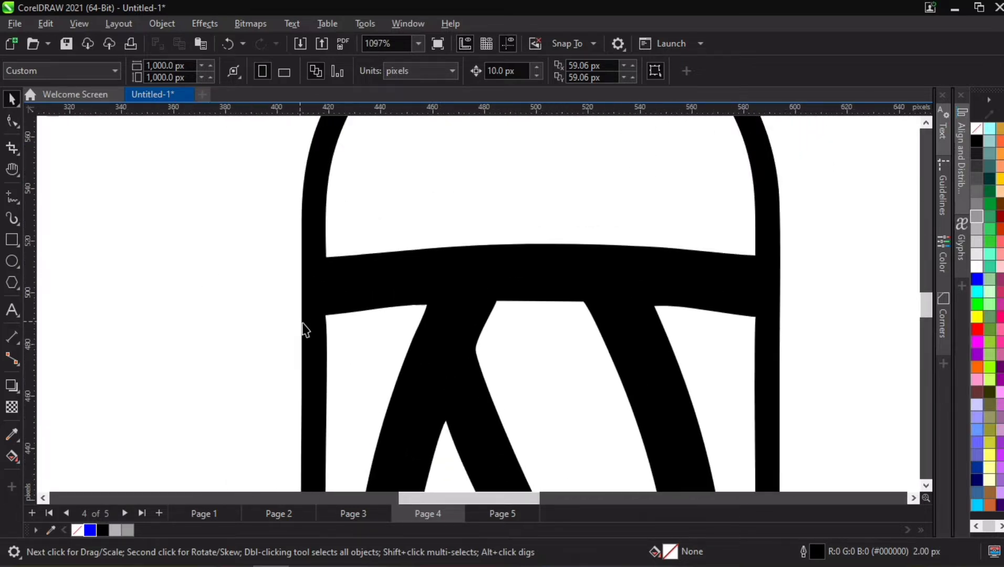
scroll(304, 330, "down", 8)
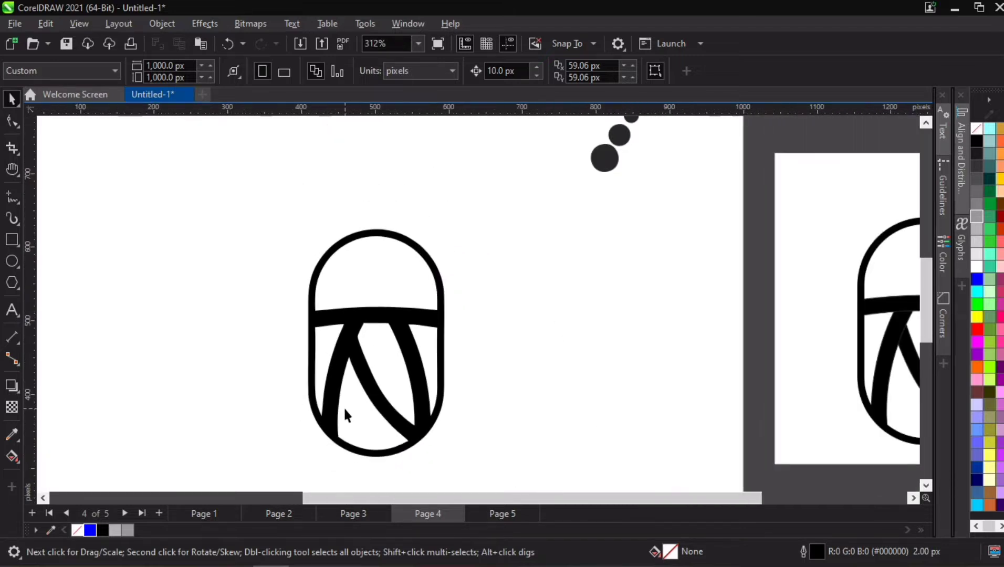
scroll(326, 454, "up", 3)
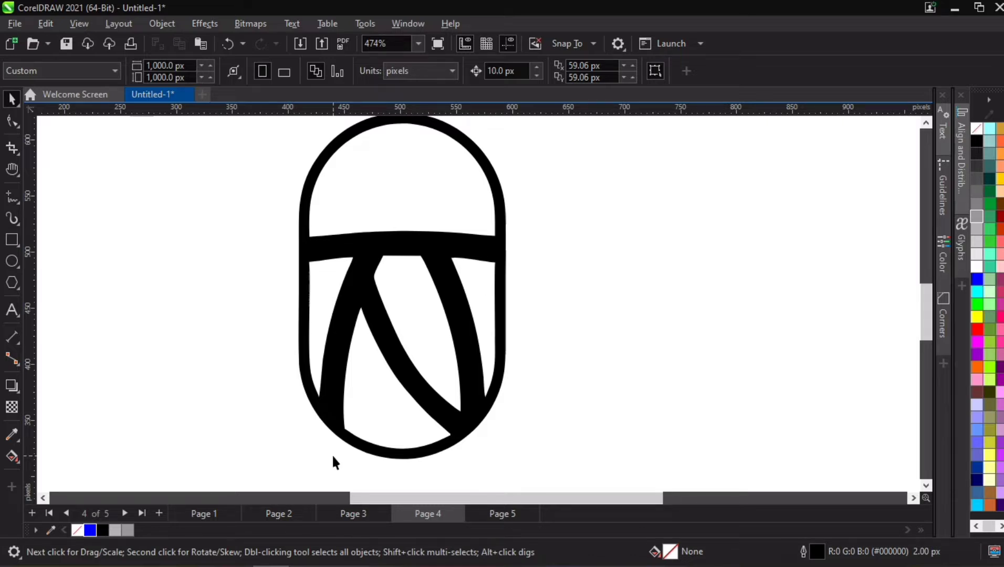
scroll(345, 335, "down", 3)
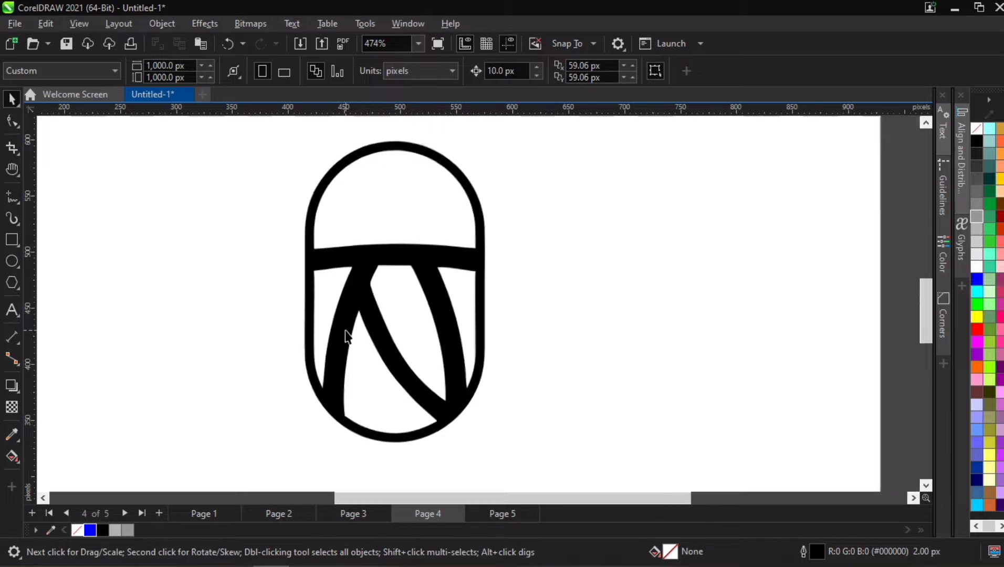
scroll(309, 264, "up", 1)
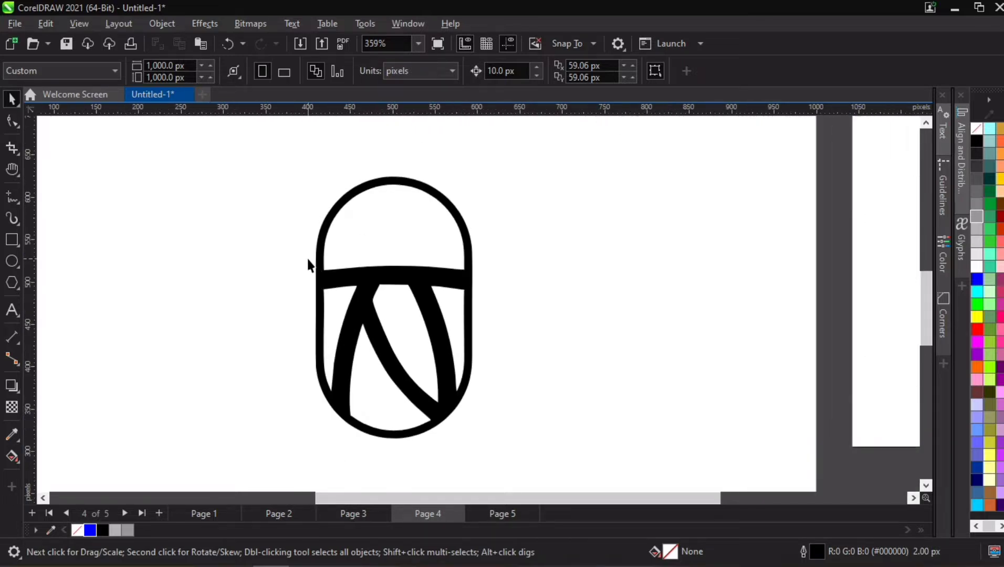
- Try shifting the selected black capsule silhouette to the left of its white pieces, and undo the move
left_click(424, 278)
scroll(446, 276, "up", 2)
scroll(383, 276, "down", 3)
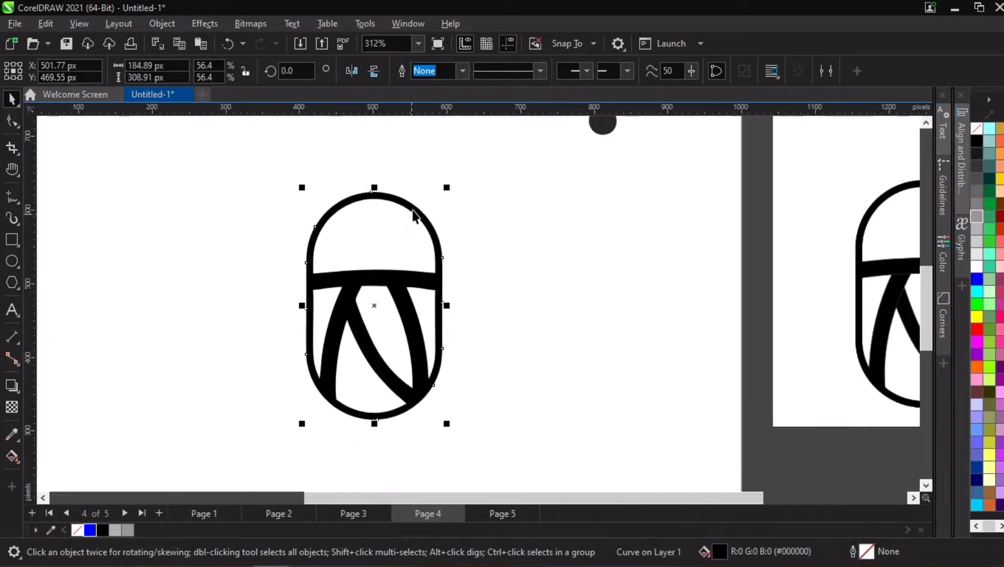
left_click(417, 178)
left_click(399, 196)
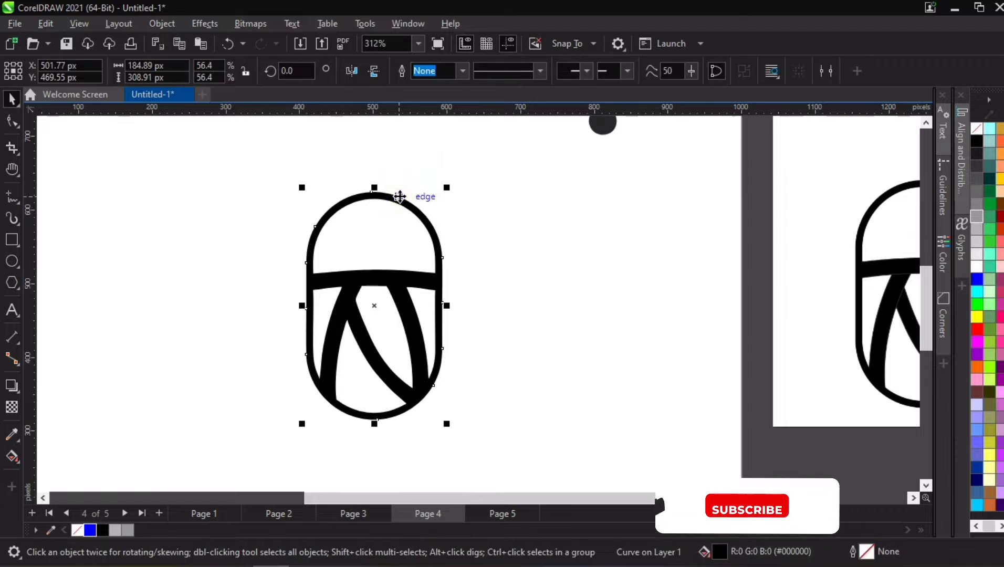
left_click_drag(400, 196, 299, 188)
key("ctrl+z")
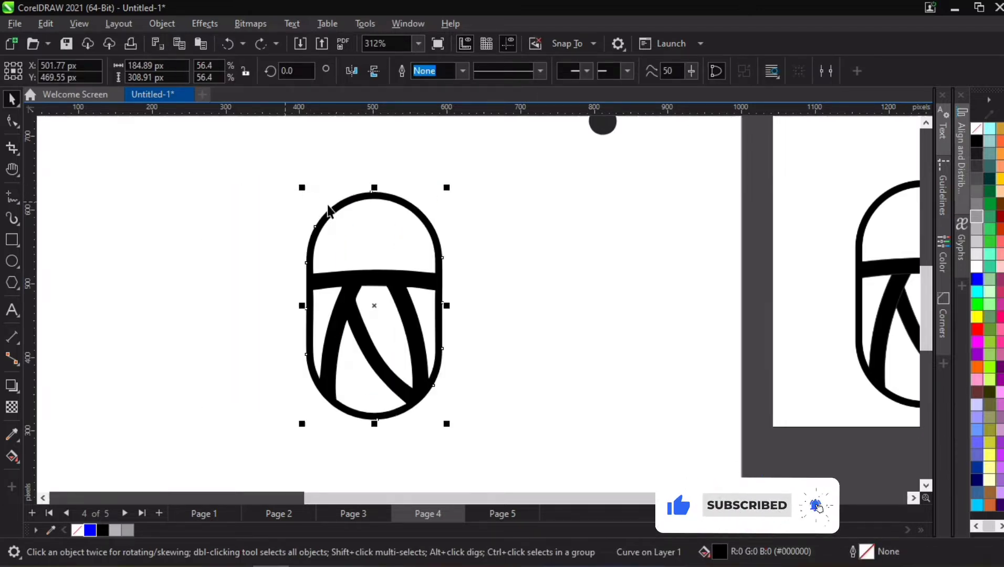
- Select the white upper piece, the white inner piece and the black capsule in turn to check the logo's separate shapes
left_click(392, 243)
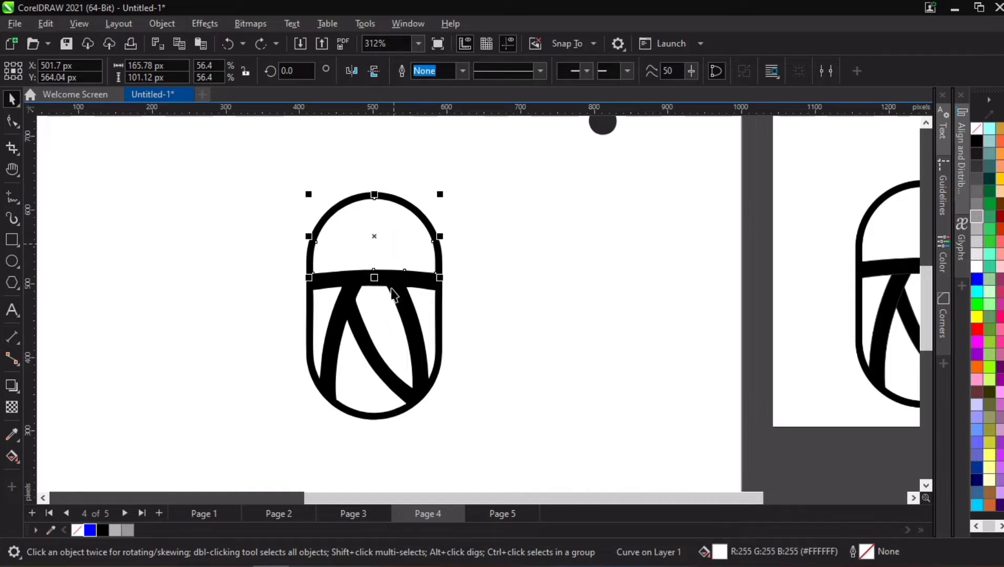
left_click(389, 317, "shift")
left_click(487, 315)
left_click(360, 321)
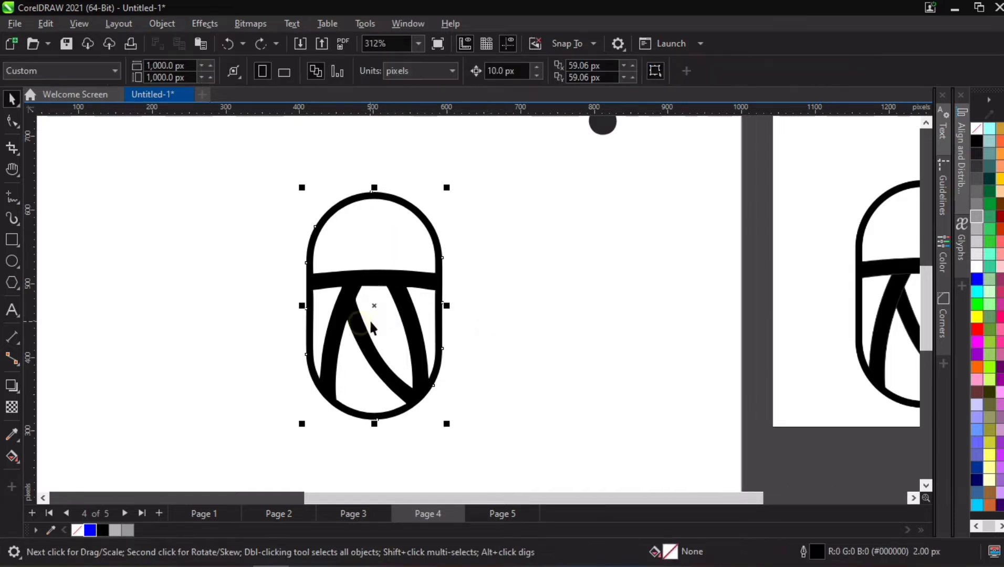
- Place a copy of the complete capsule logo off the page, to the left of the original
left_click(370, 323)
left_click(316, 306)
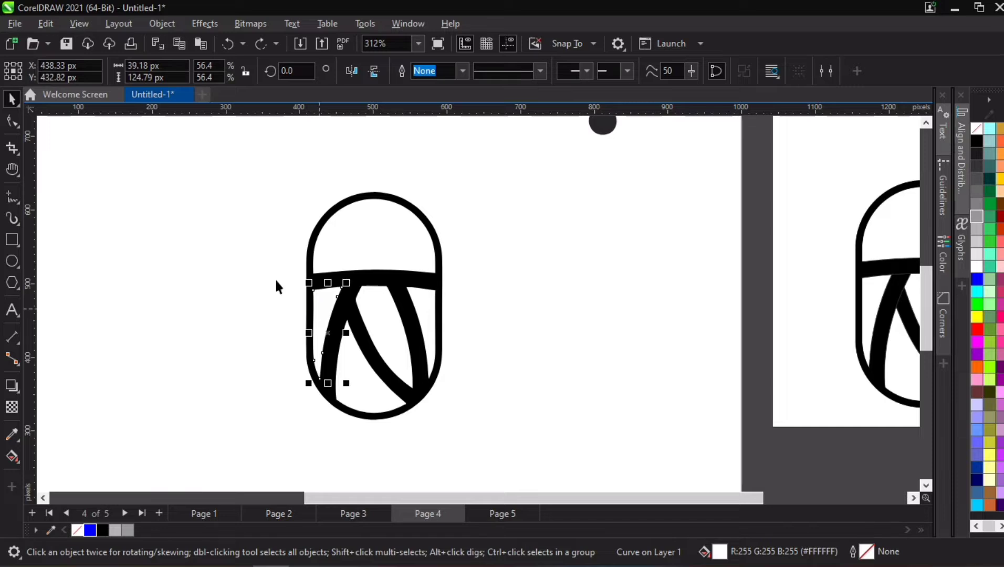
left_click_drag(259, 187, 502, 427)
scroll(503, 398, "down", 6)
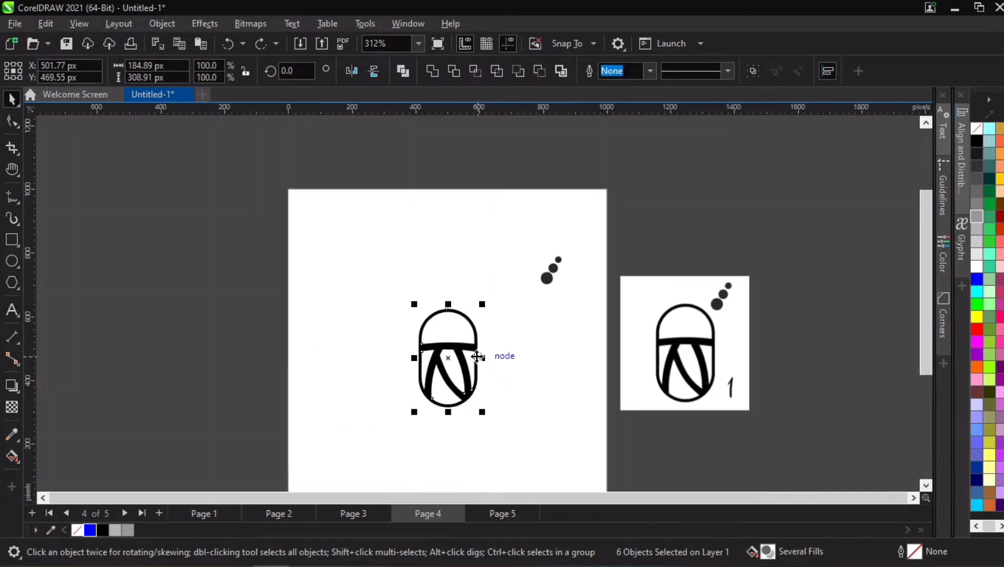
left_click_drag(477, 356, 260, 352)
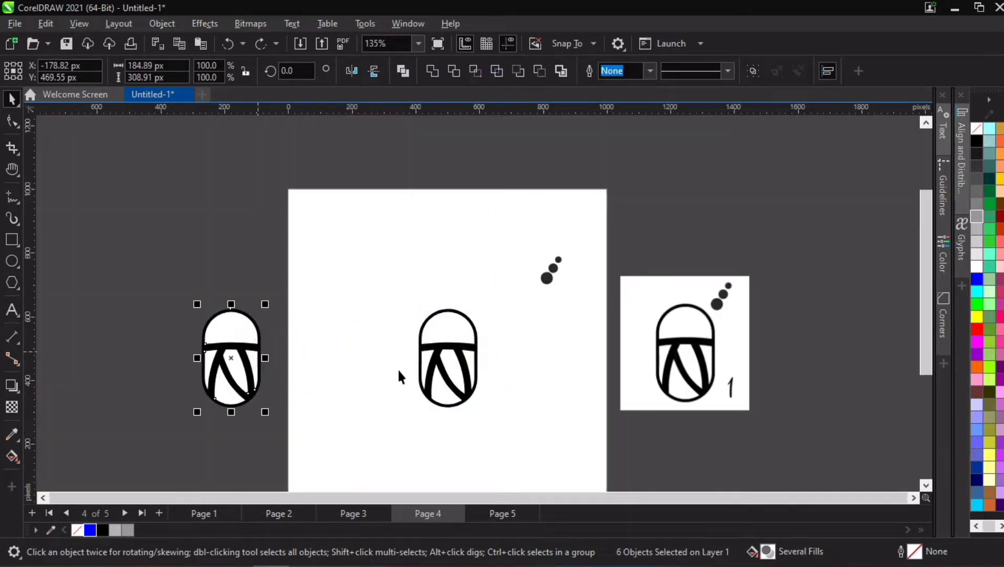
- Weld the four white lower pieces of the capsule into one curve, then try moving it and undo the move
scroll(447, 370, "up", 4)
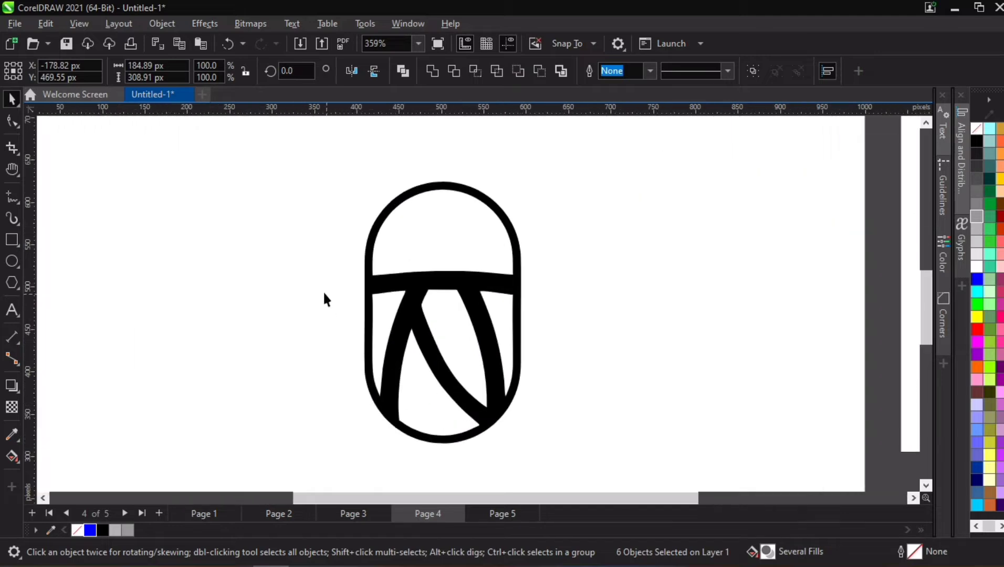
left_click_drag(488, 362, 557, 438)
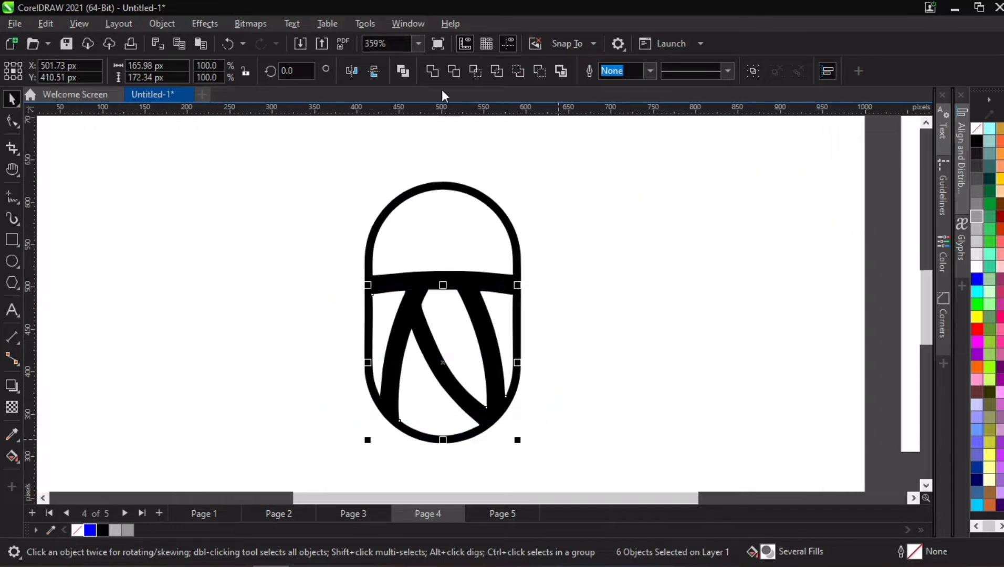
left_click(435, 70)
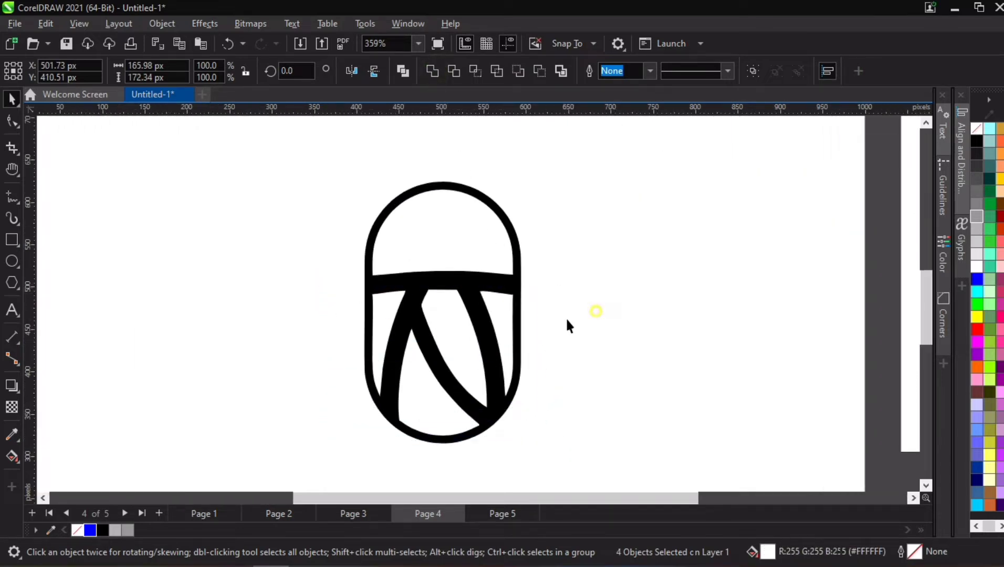
left_click_drag(444, 322, 558, 324)
key("ctrl+z")
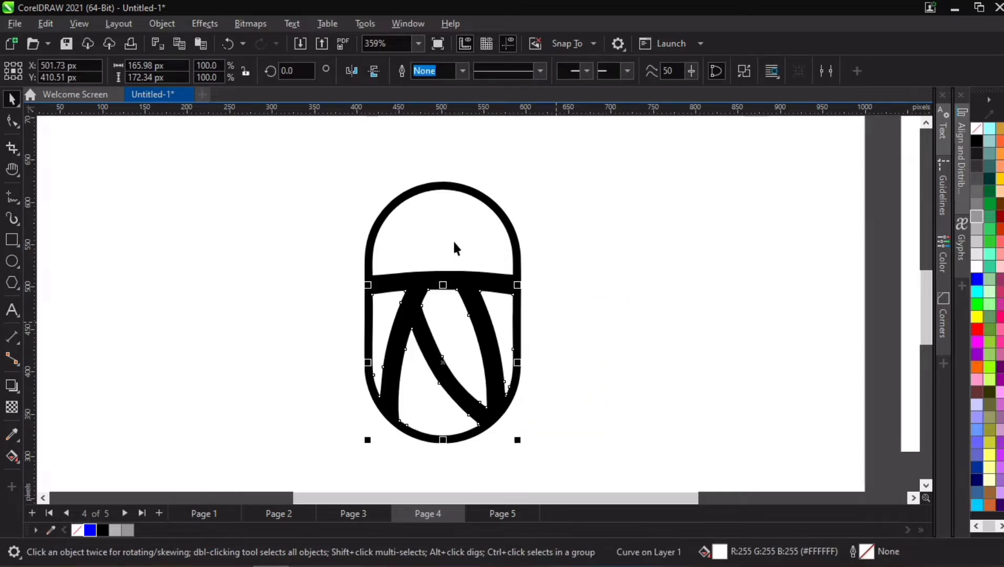
- Fill the white upper piece and the welded lower pieces with 40% Black grey
left_click(450, 235, "shift")
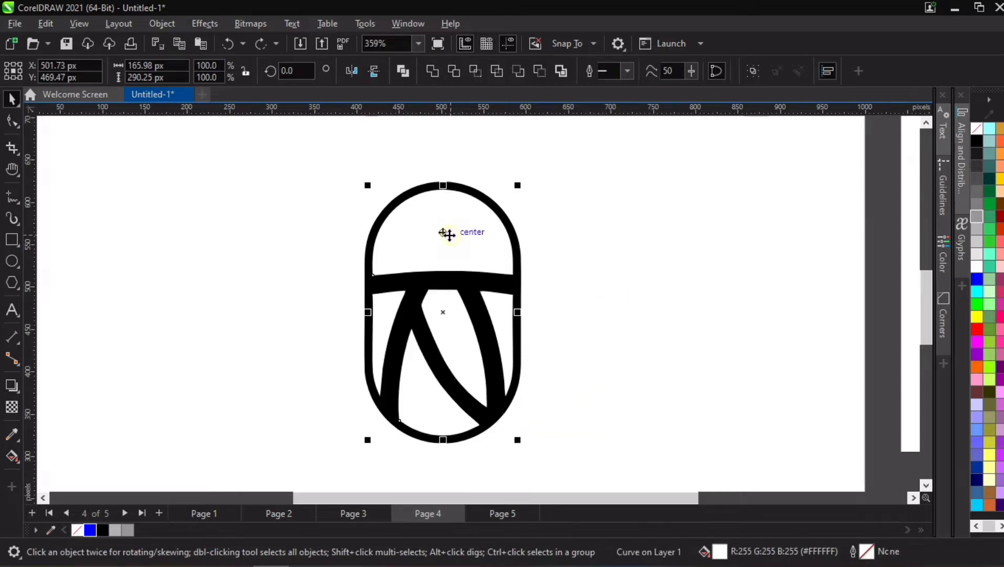
left_click(127, 530)
left_click(625, 323)
scroll(515, 452, "up", 1)
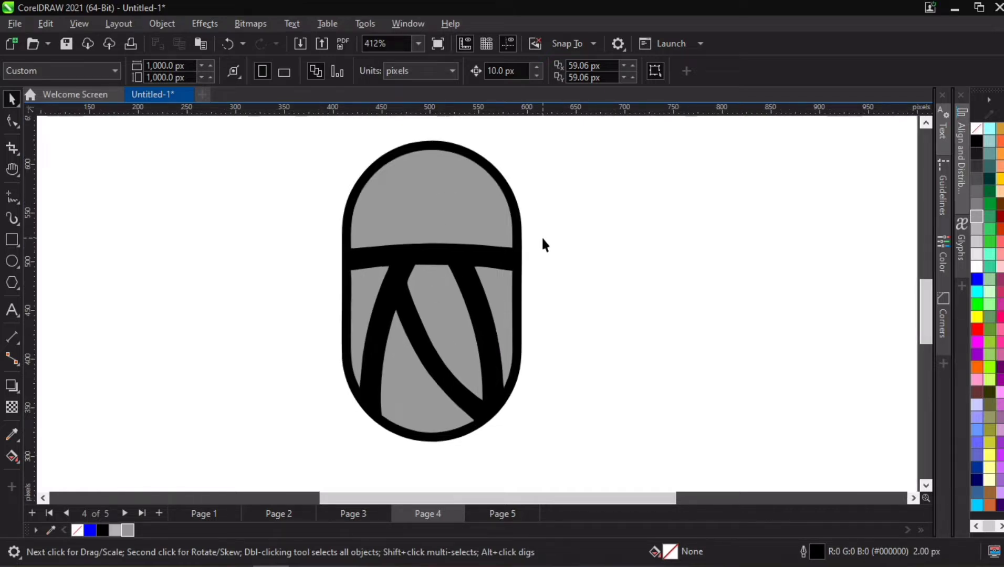
- Give the black capsule silhouette a 25 px outline
left_click(344, 251)
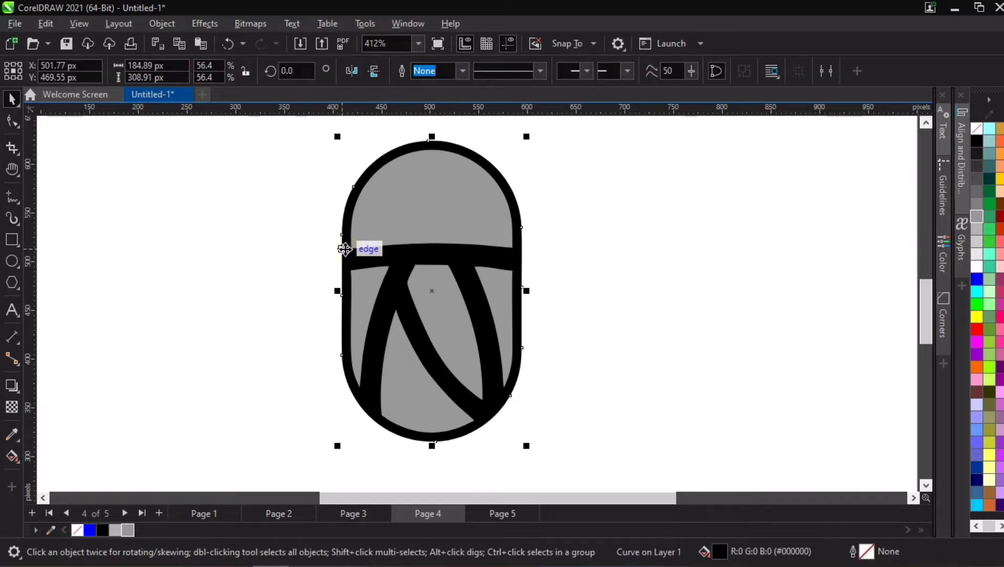
left_click(465, 71)
left_click(452, 209)
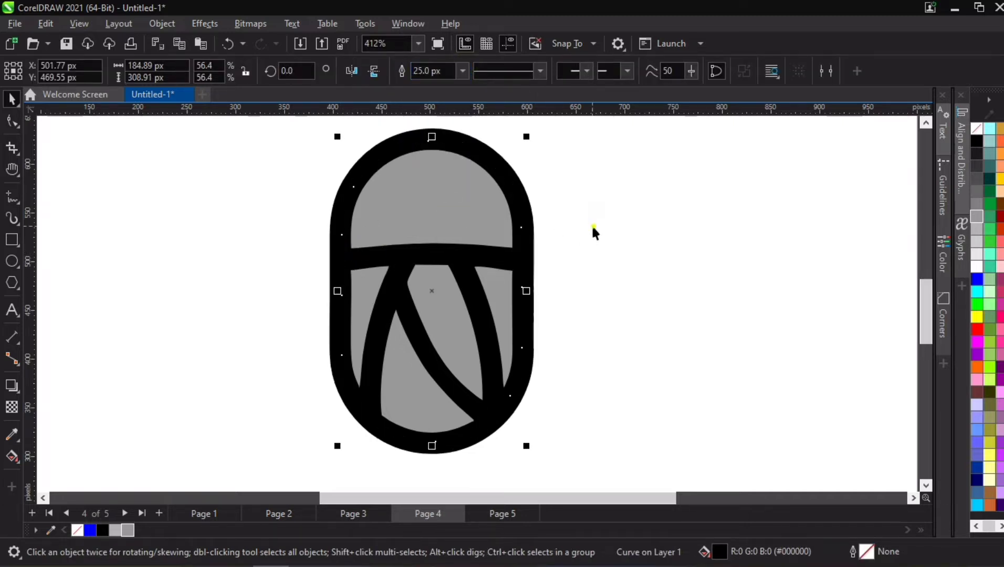
left_click(316, 205)
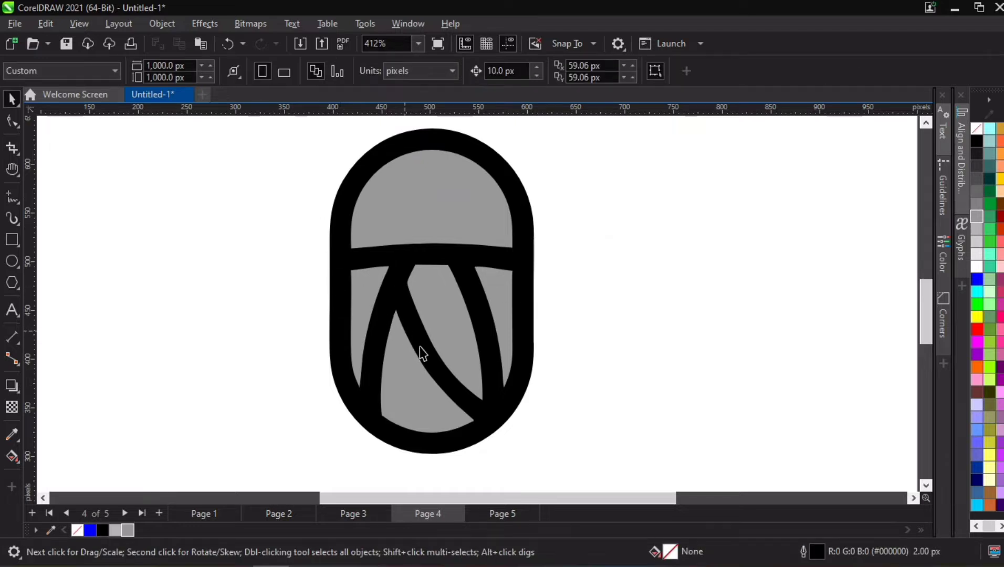
- Convert the black capsule's 25 px outline to an object
left_click(365, 290)
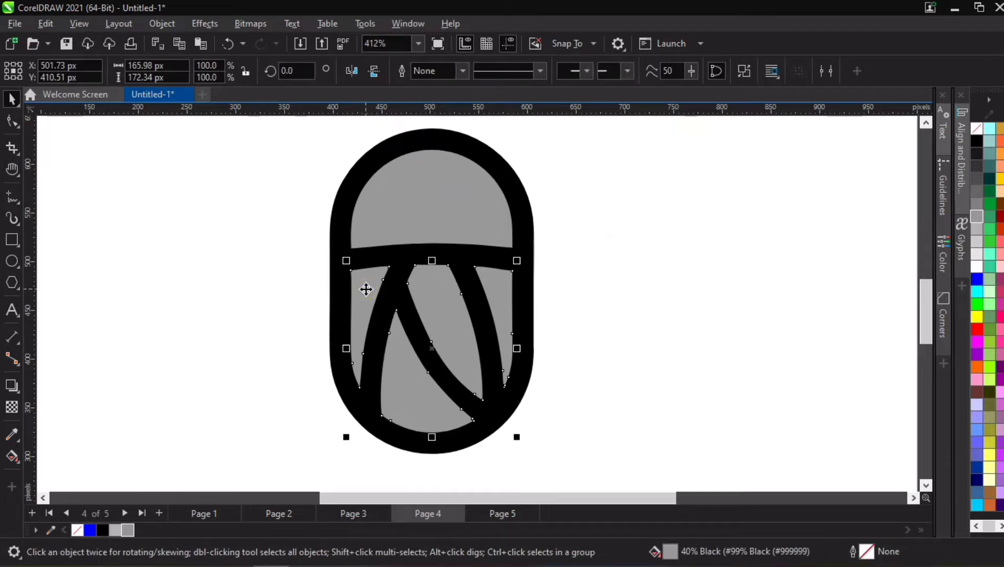
left_click(341, 192)
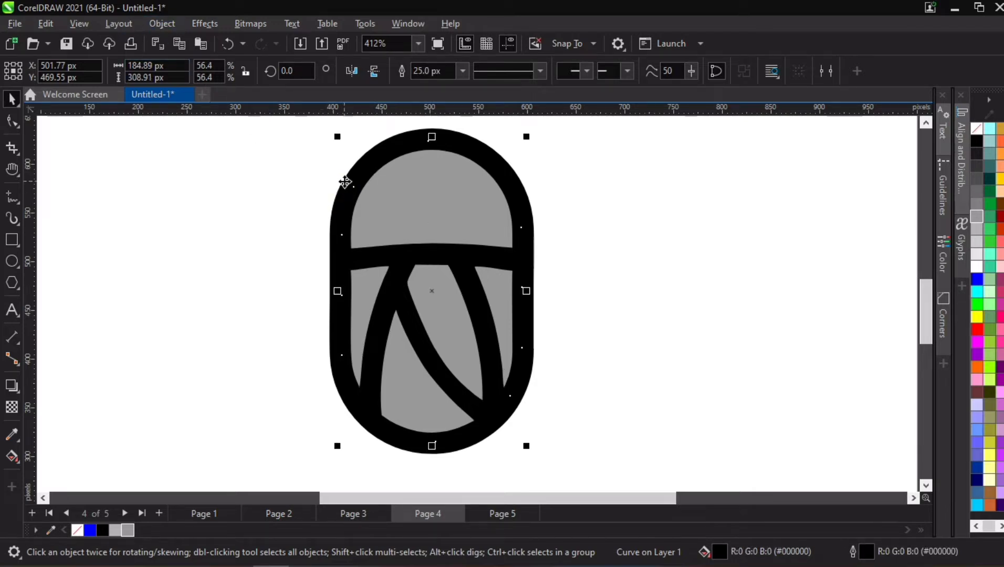
left_click(159, 23)
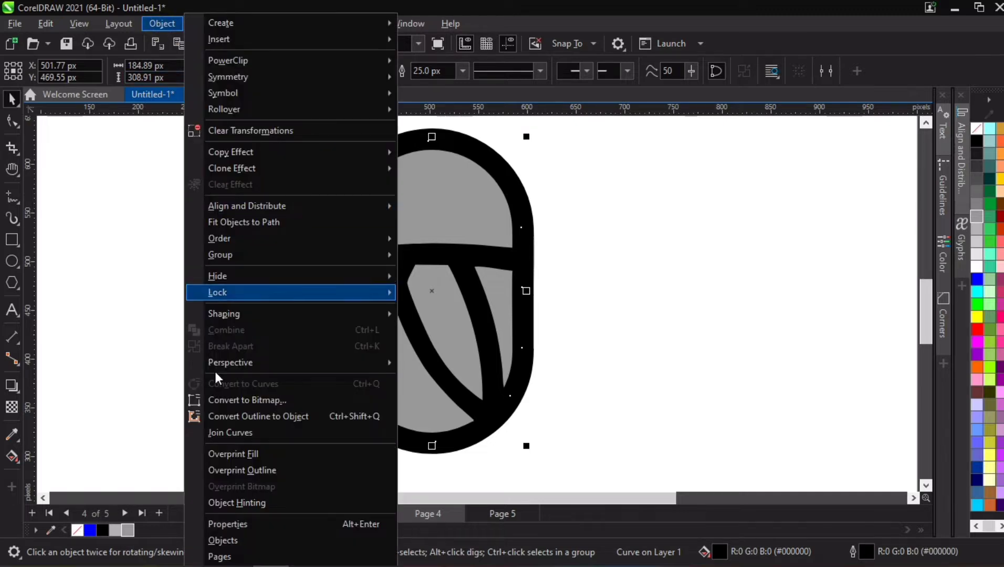
left_click(250, 417)
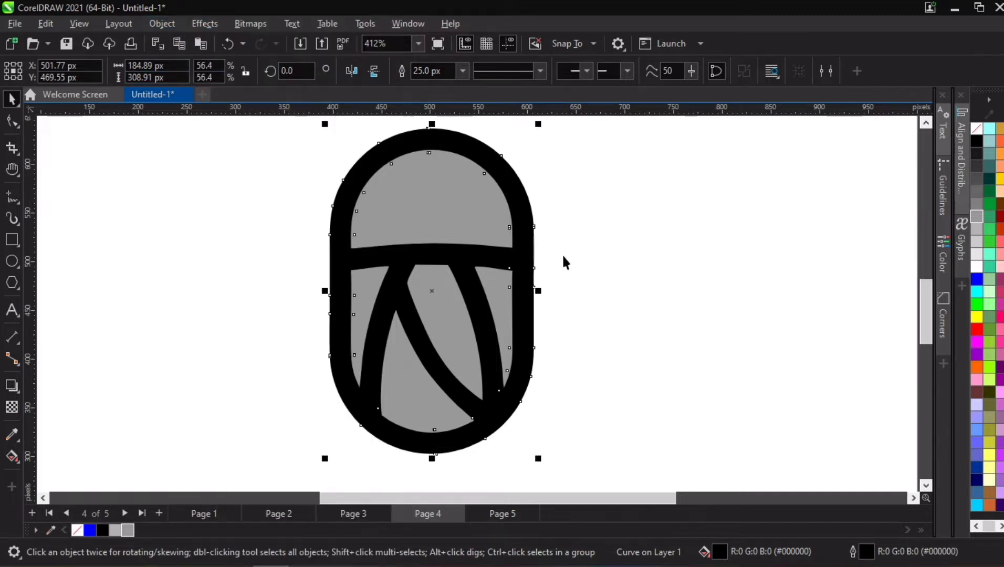
- Remove the upper and lower grey pieces from the black capsule
left_click(467, 212)
left_click(373, 286, "shift")
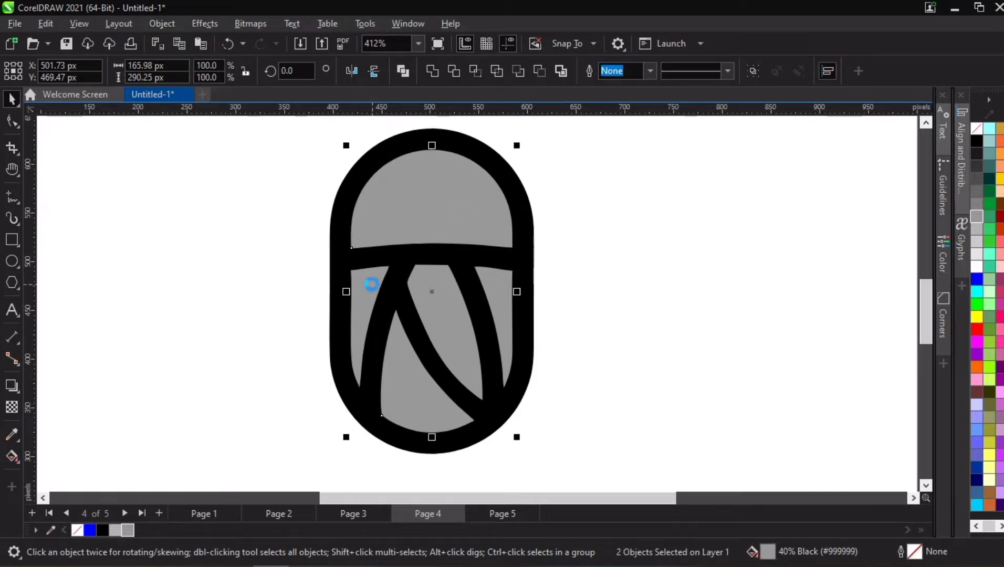
key("Delete")
scroll(374, 289, "down", 1)
- Try moving the black capsule silhouette out of its outline ring, and undo the move
left_click_drag(301, 183, 509, 408)
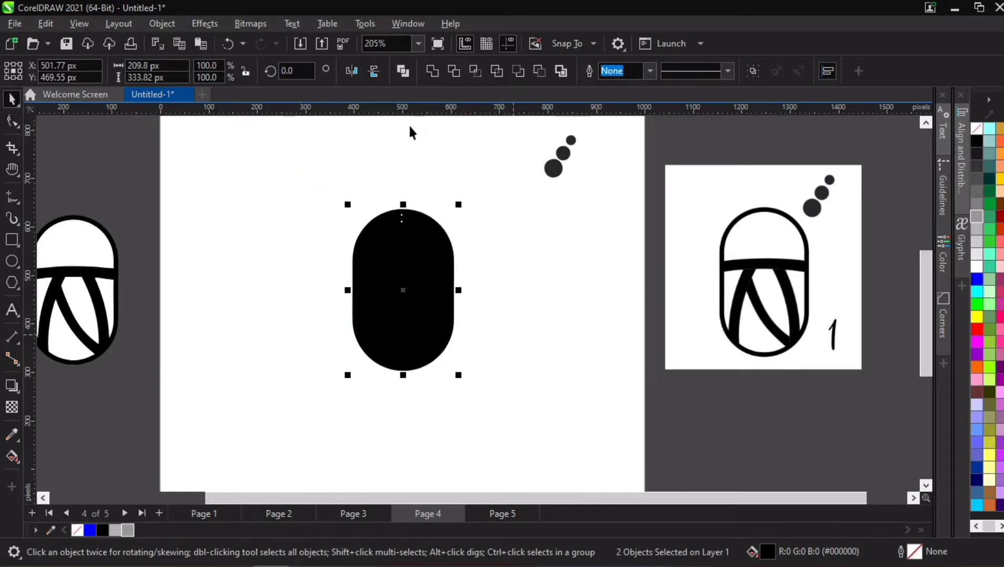
left_click(304, 268)
left_click_drag(389, 268, 498, 289)
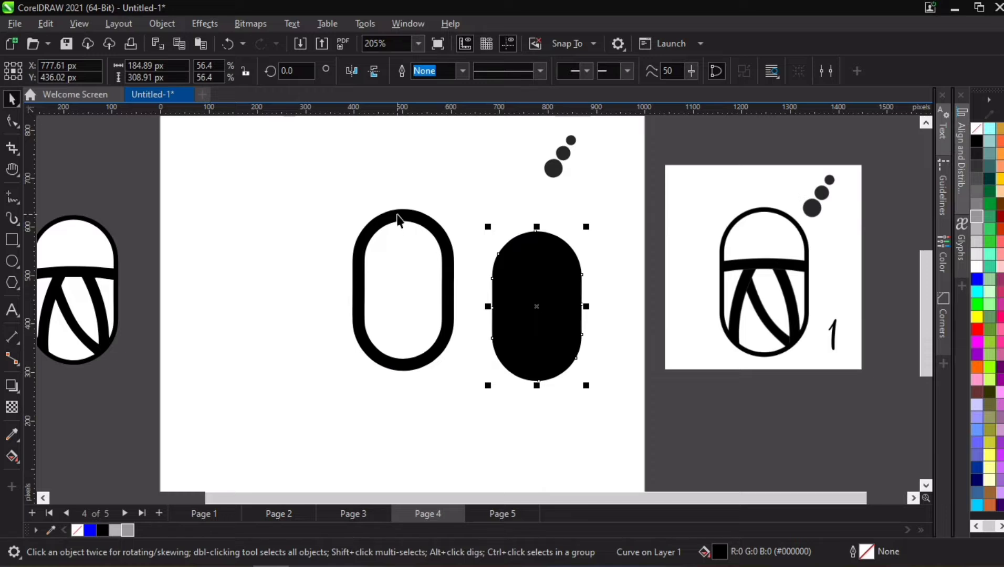
key("ctrl+z")
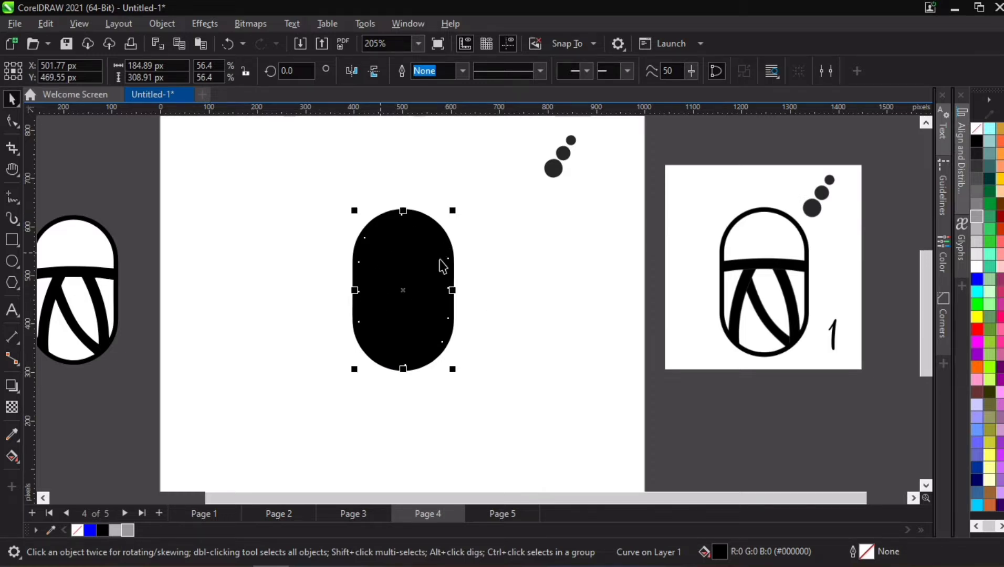
- Weld the black silhouette and its outline ring into one shape, and bring back the two grey pieces
left_click_drag(322, 185, 522, 413)
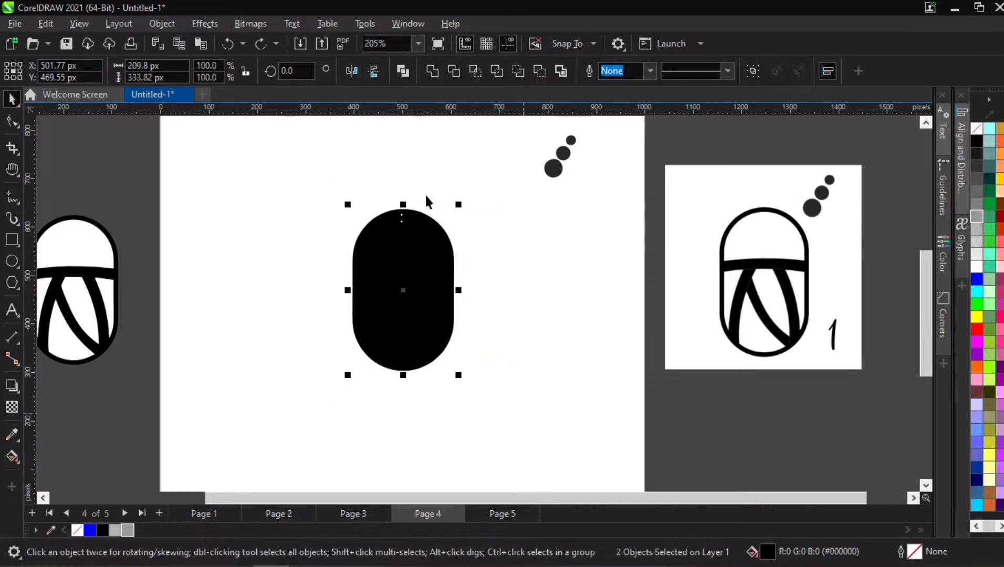
left_click(431, 71)
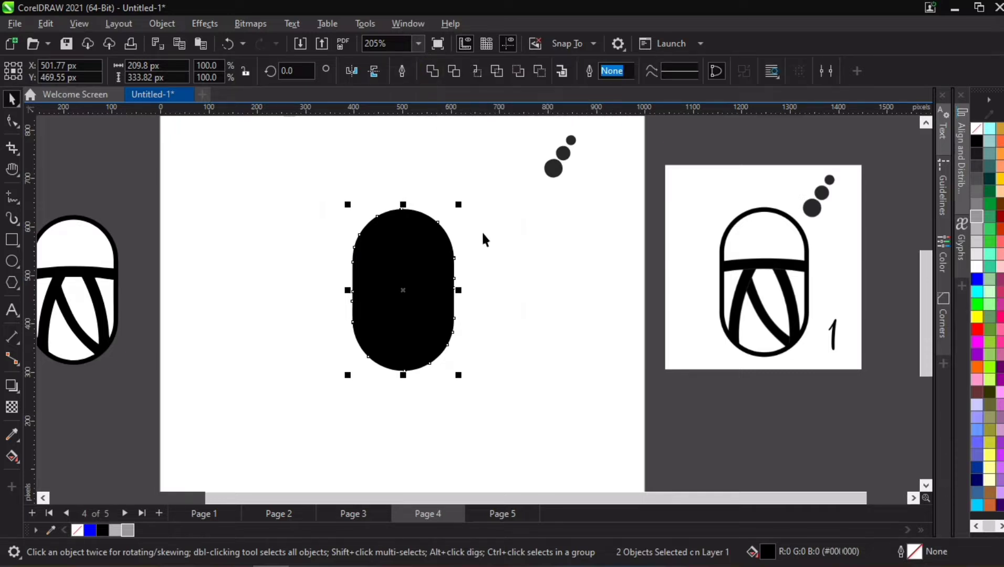
key("ctrl+z")
scroll(478, 297, "up", 3)
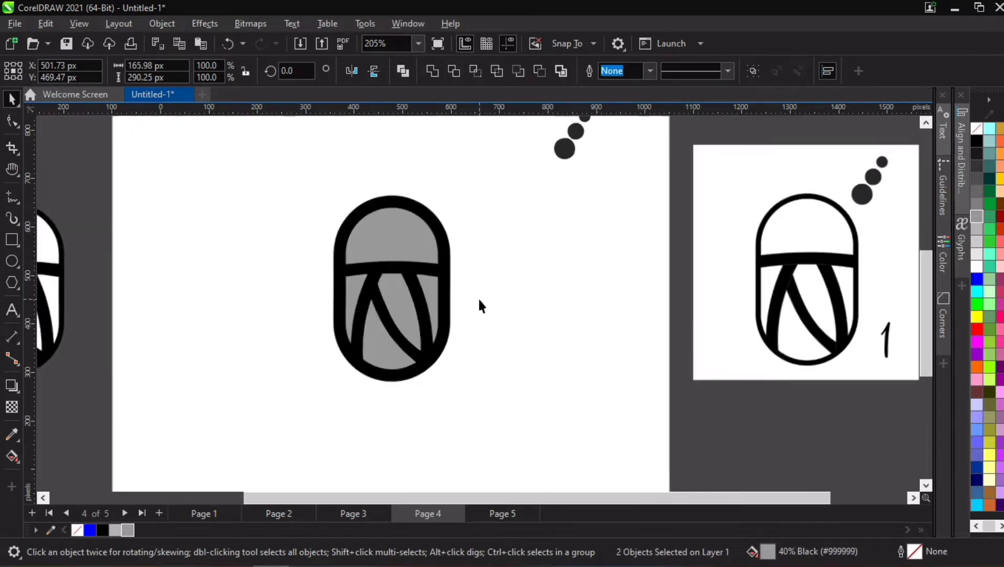
- Trim the black capsule with the upper and lower grey pieces
left_click(432, 232, "shift")
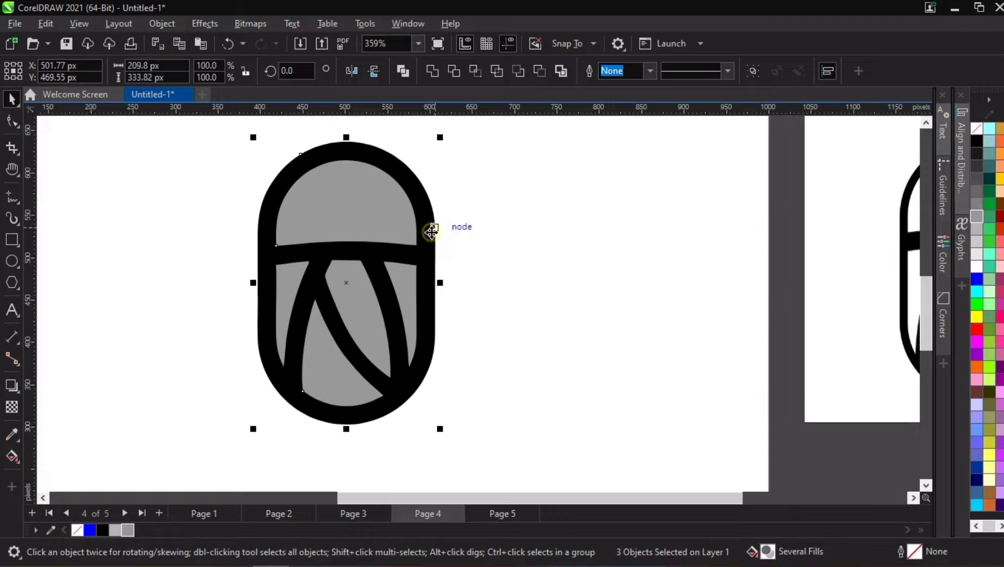
left_click(456, 71)
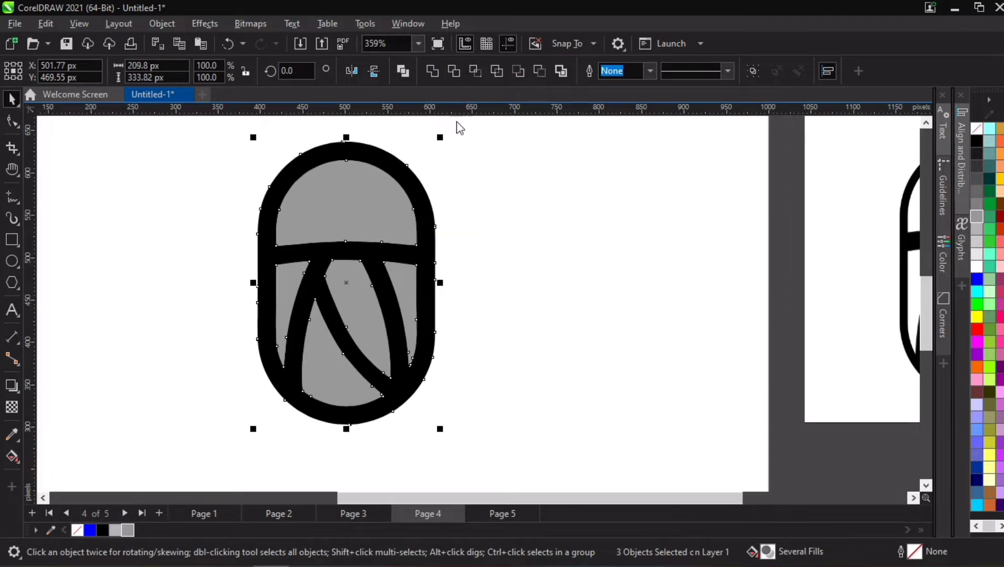
left_click(519, 251)
- Move both grey pieces out of the trimmed capsule to the empty area on its right
left_click(363, 203)
key("Delete")
left_click(359, 316)
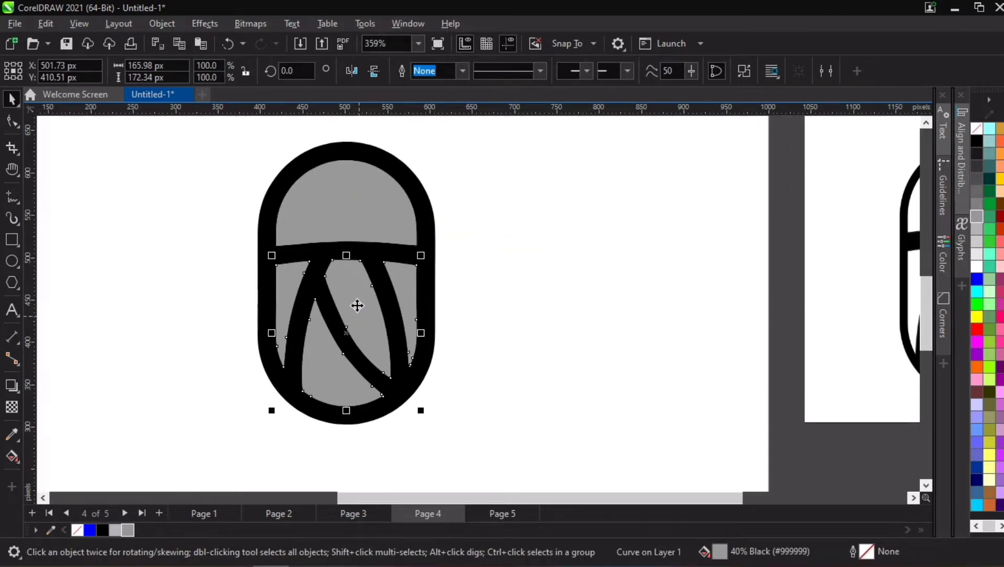
left_click(359, 227, "shift")
left_click_drag(365, 304, 613, 301)
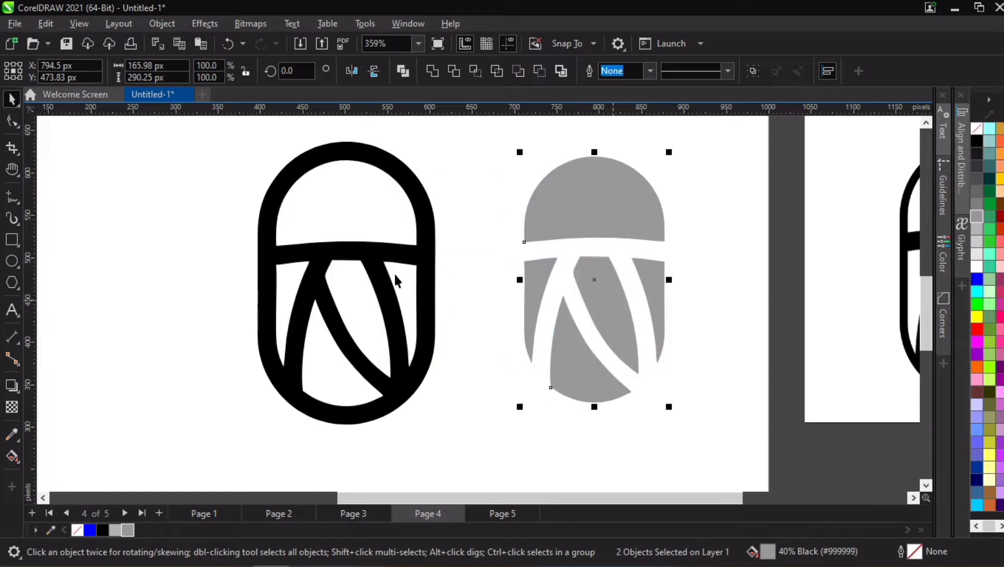
- Try moving the trimmed black capsule up and to the left as a single shape, and undo the move
left_click(353, 219)
left_click(288, 292)
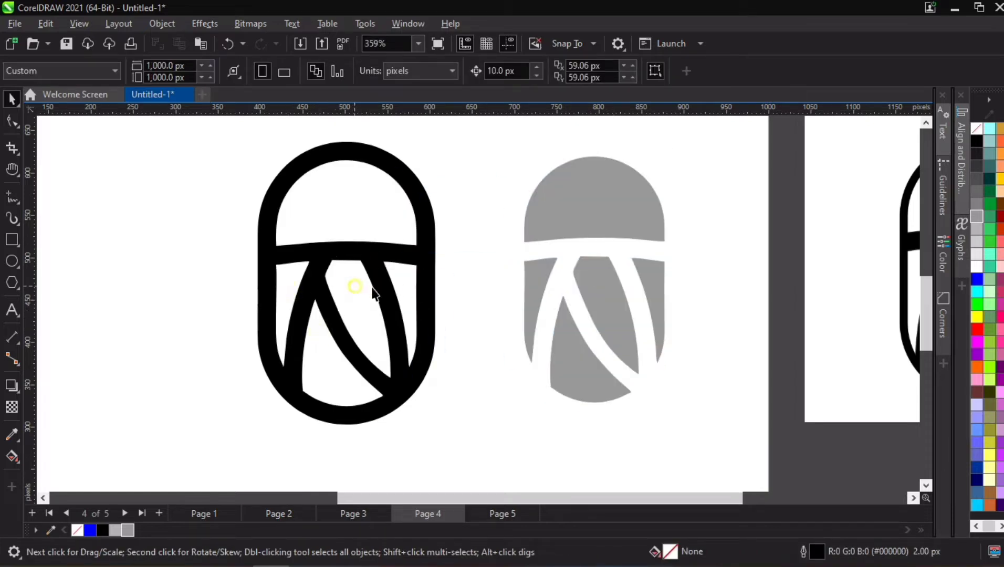
left_click(397, 279)
left_click_drag(366, 264, 321, 228)
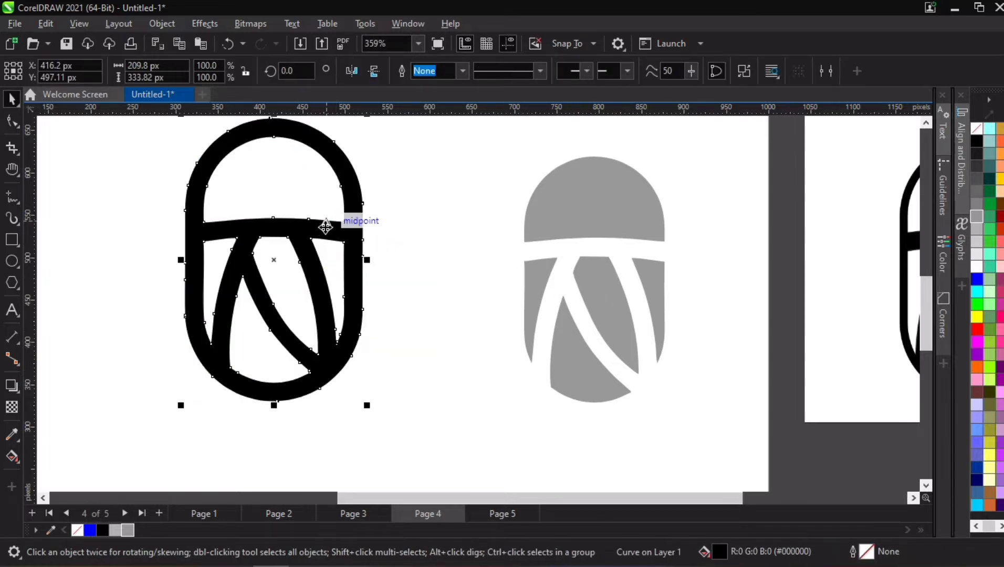
key("ctrl+z")
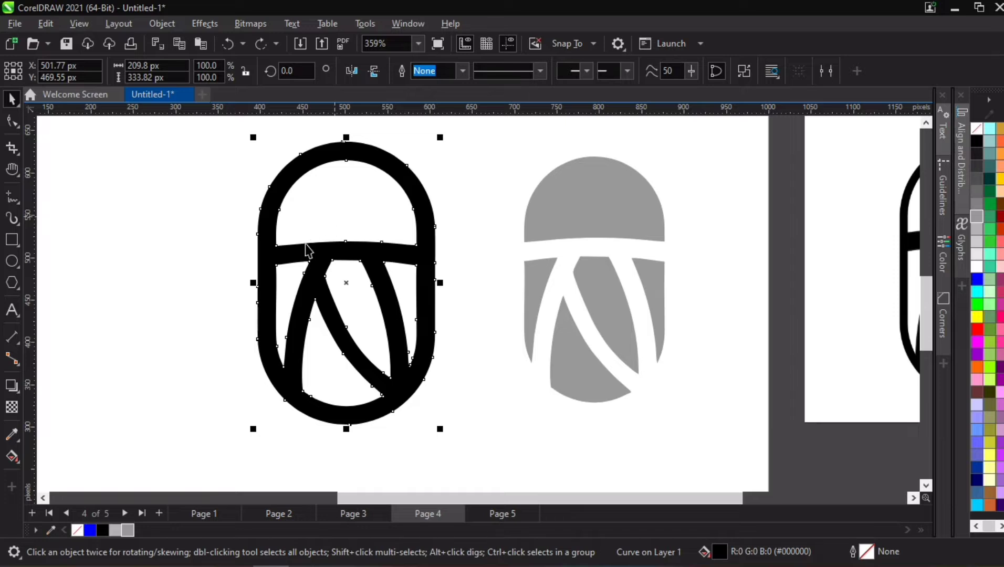
- Try a blue fill and no fill on the trimmed capsule, and set its fill back to black
left_click(90, 530)
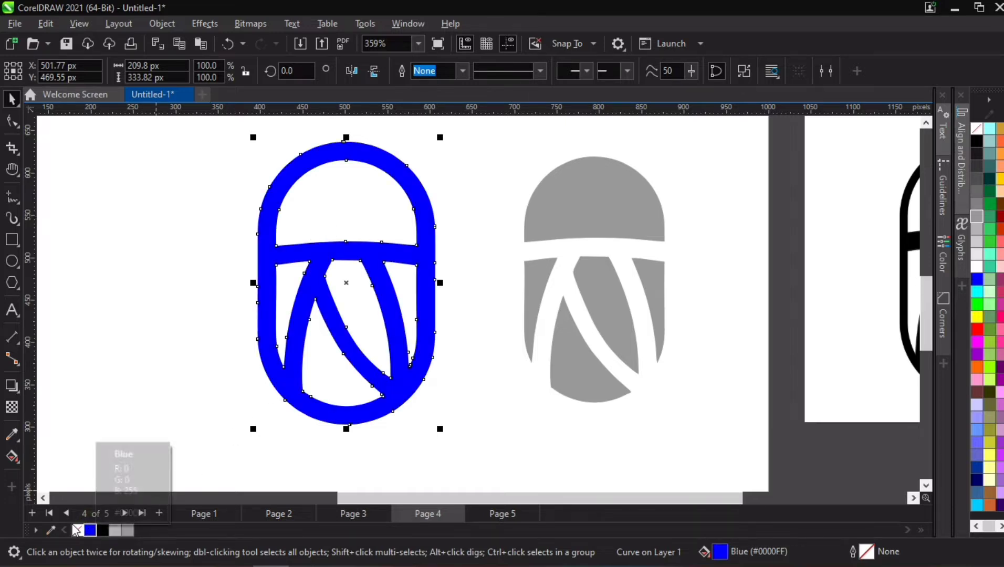
left_click(74, 531)
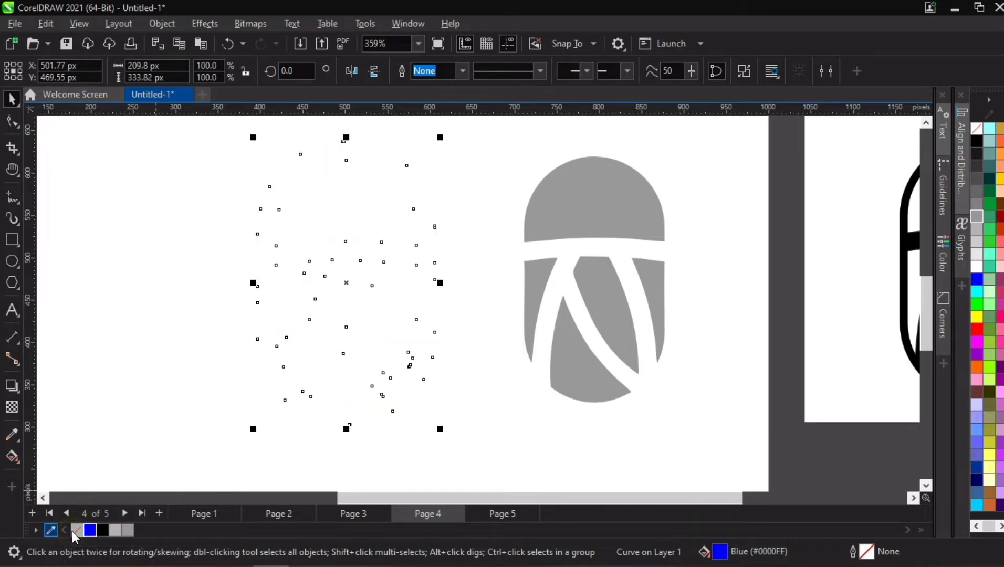
left_click(52, 531)
left_click(102, 530)
- Move the two grey pieces off the page, to the right of the logo 1 reference image
scroll(388, 344, "down", 3)
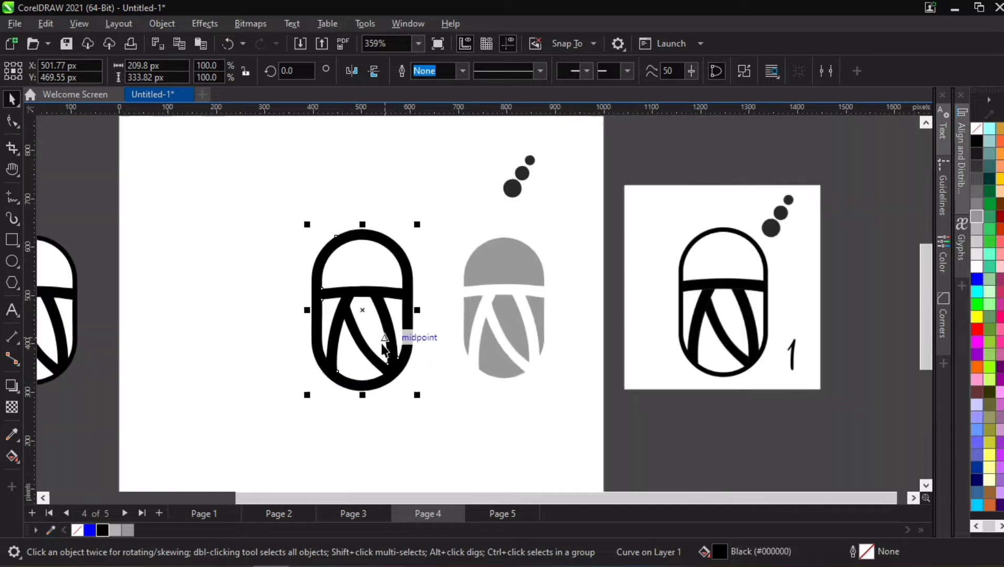
left_click_drag(520, 242, 431, 403)
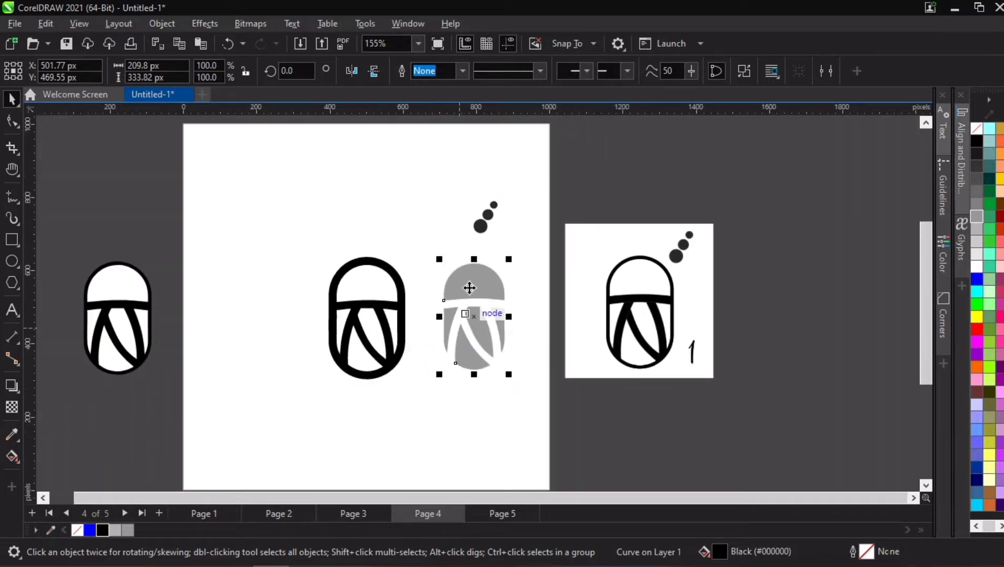
left_click_drag(468, 286, 789, 250)
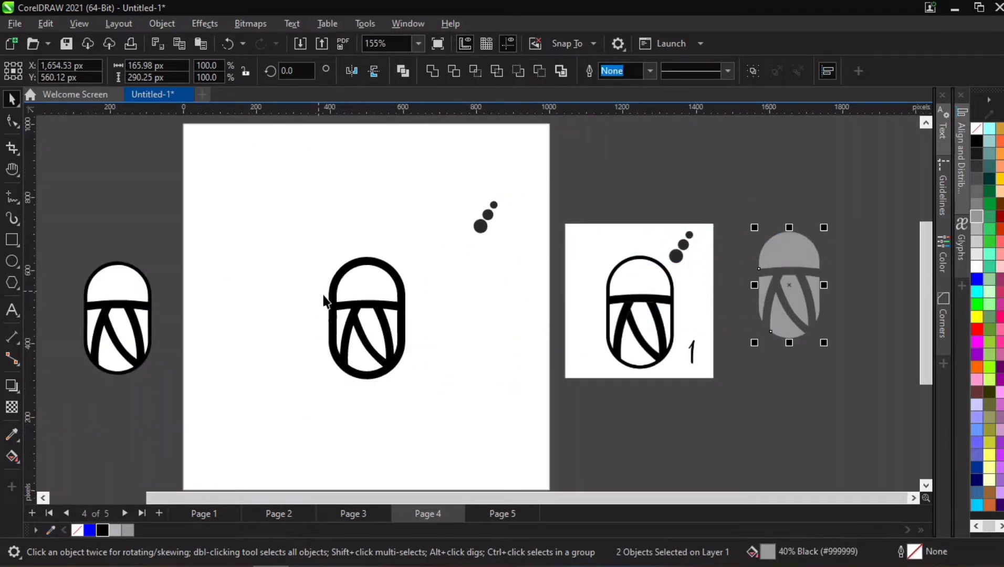
- Group the six pieces of the thin-lined capsule and centre both that group and the thick capsule on the page
left_click_drag(331, 293, 418, 300)
left_click_drag(63, 253, 179, 386)
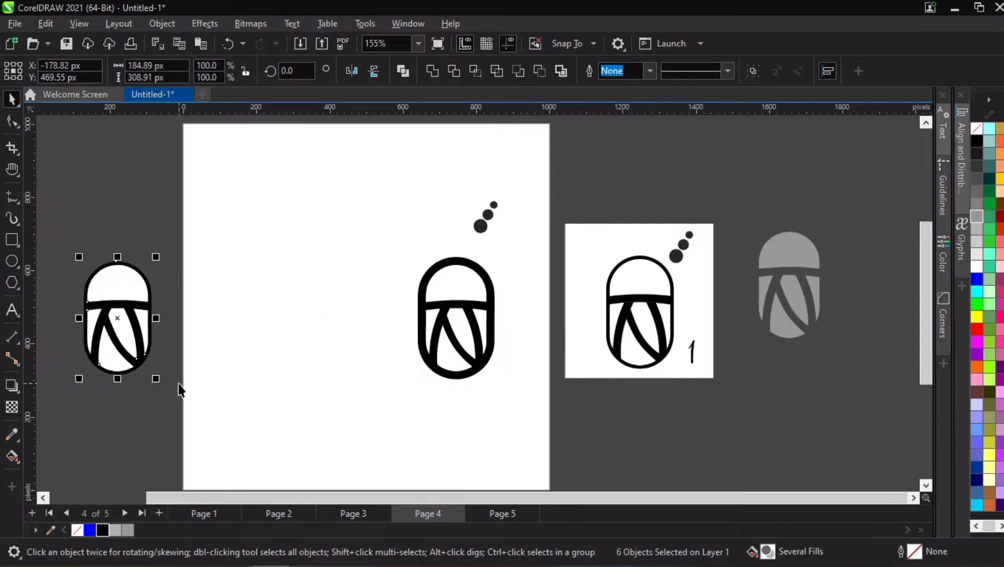
key("ctrl+g")
key("p")
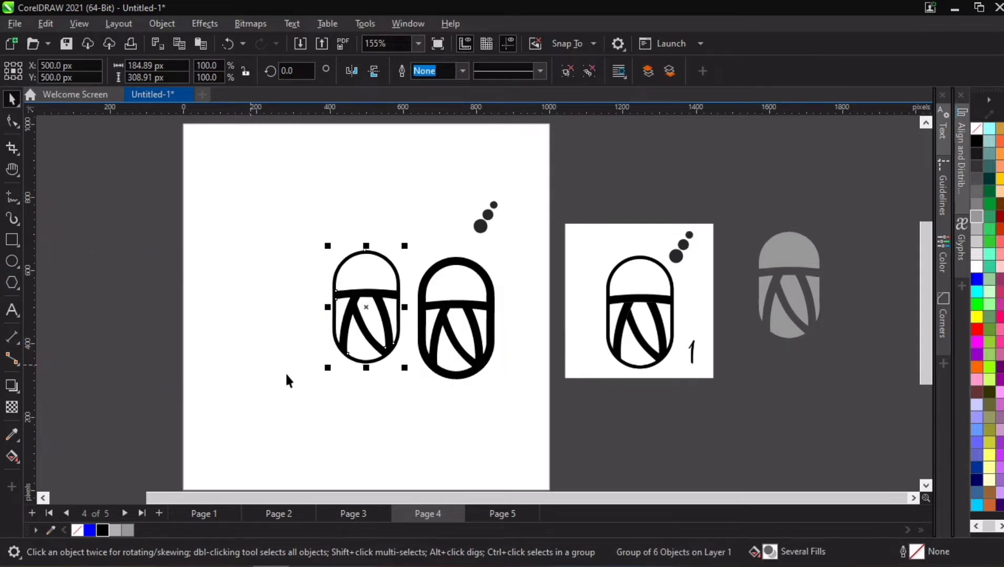
left_click(438, 272)
key("p")
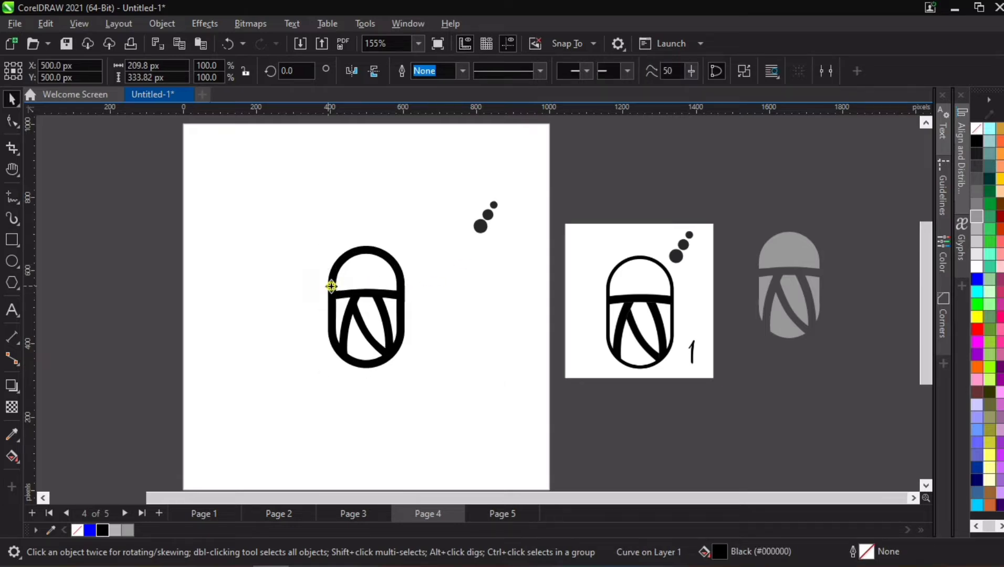
- Place the thick capsule beside the thin one at equal height and shift the pair towards the page's centre
left_click_drag(329, 285, 421, 285)
left_click_drag(290, 235, 516, 386)
left_click(469, 306, "shift")
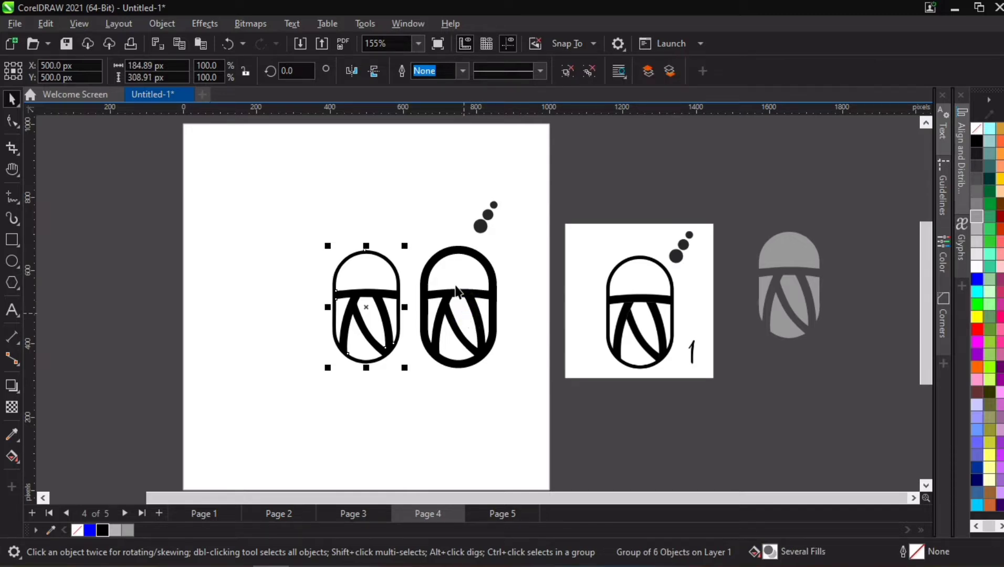
left_click(437, 294, "shift")
left_click_drag(464, 296, 420, 297)
- Compare the line thickness of the thin and thick capsules at close range and from a distance
left_click(375, 238)
scroll(371, 304, "up", 1)
scroll(369, 310, "up", 1)
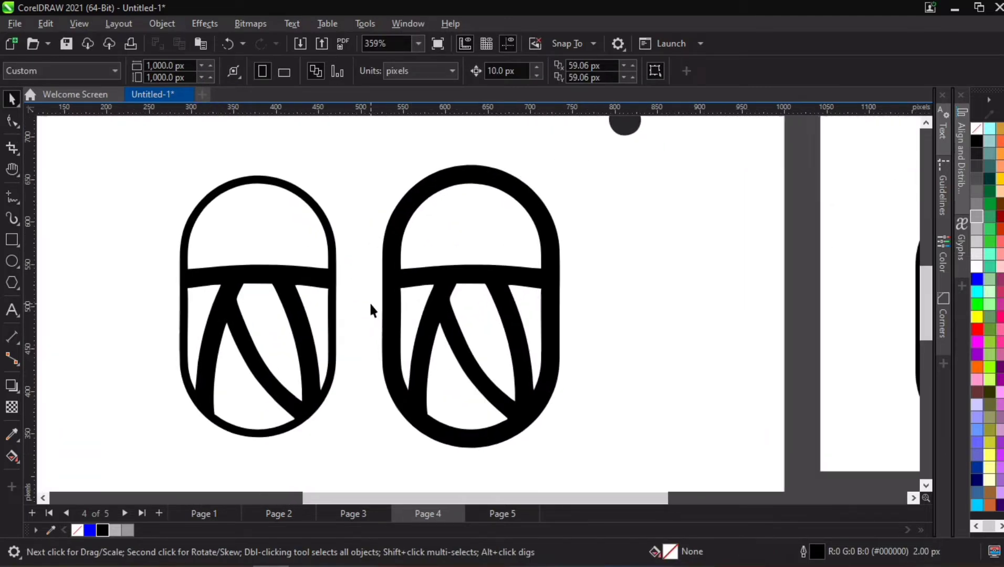
scroll(379, 321, "down", 1)
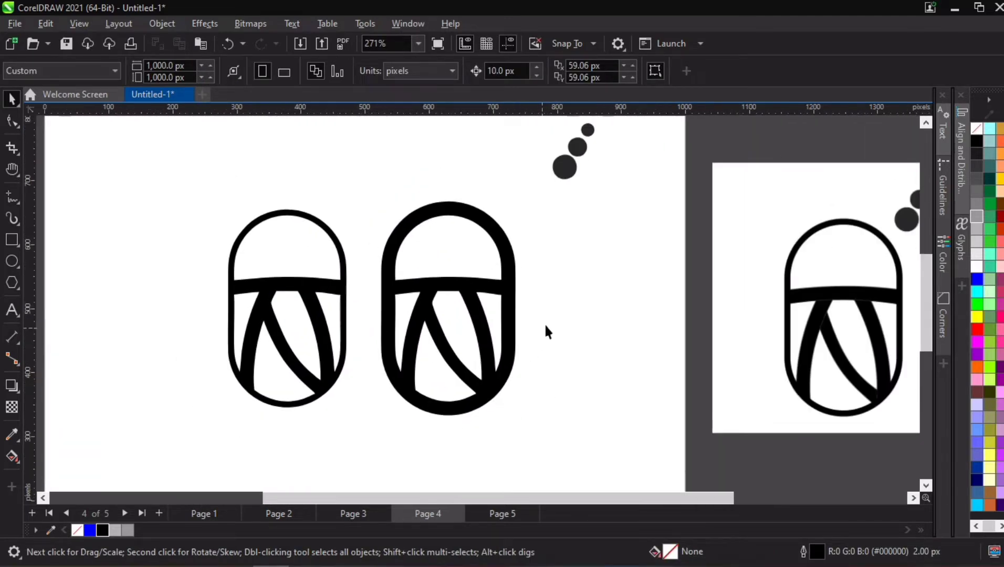
scroll(544, 323, "down", 1)
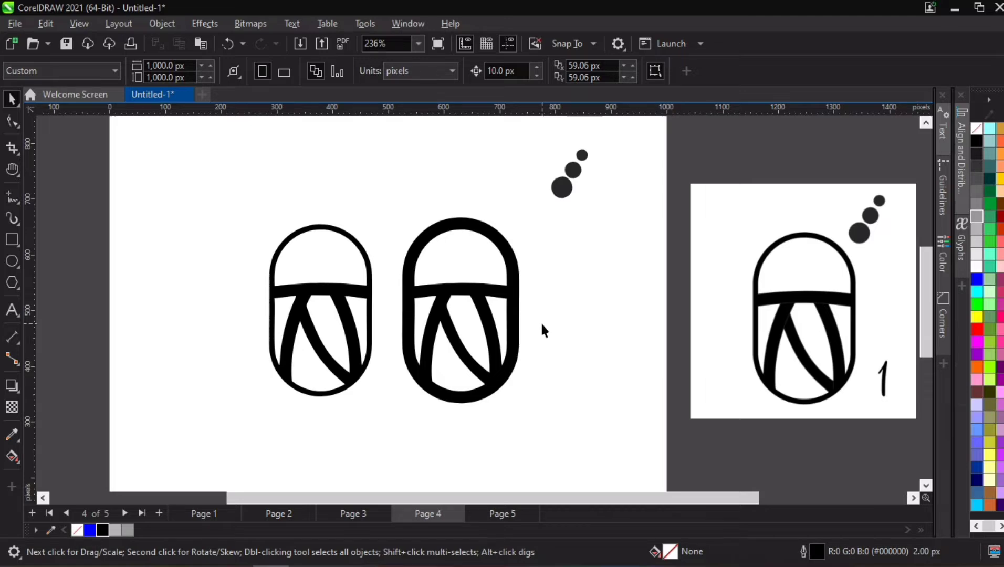
scroll(341, 327, "up", 2)
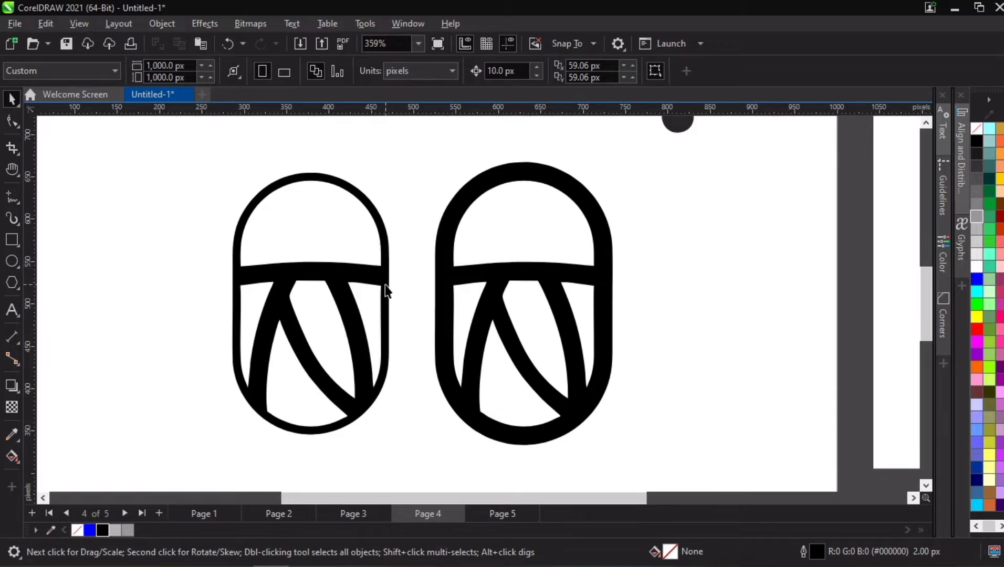
scroll(220, 316, "down", 2)
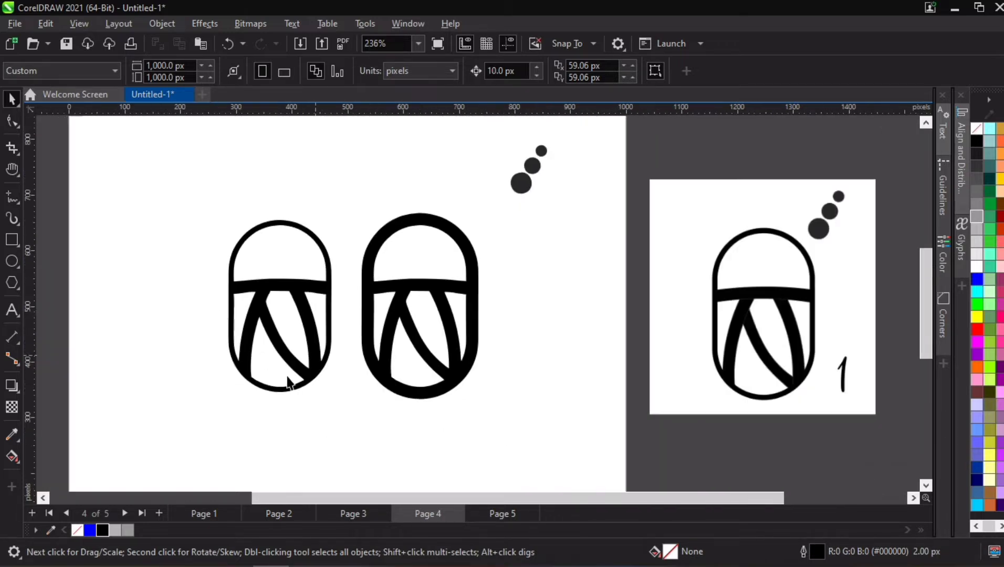
scroll(288, 382, "up", 2)
- Move the thin-lined capsule group off the page to the empty area on its left
left_click(280, 332)
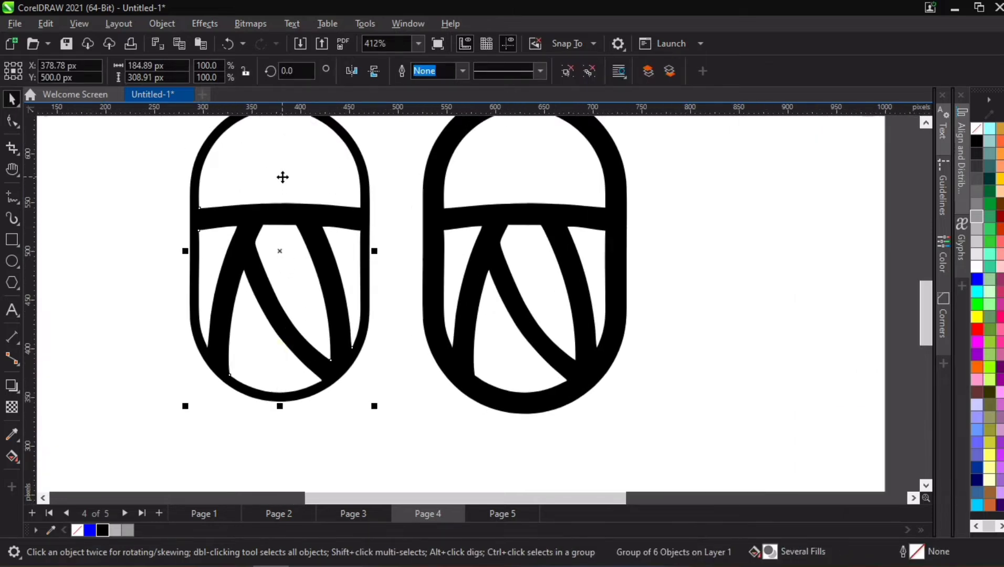
left_click(309, 254)
scroll(297, 254, "down", 2)
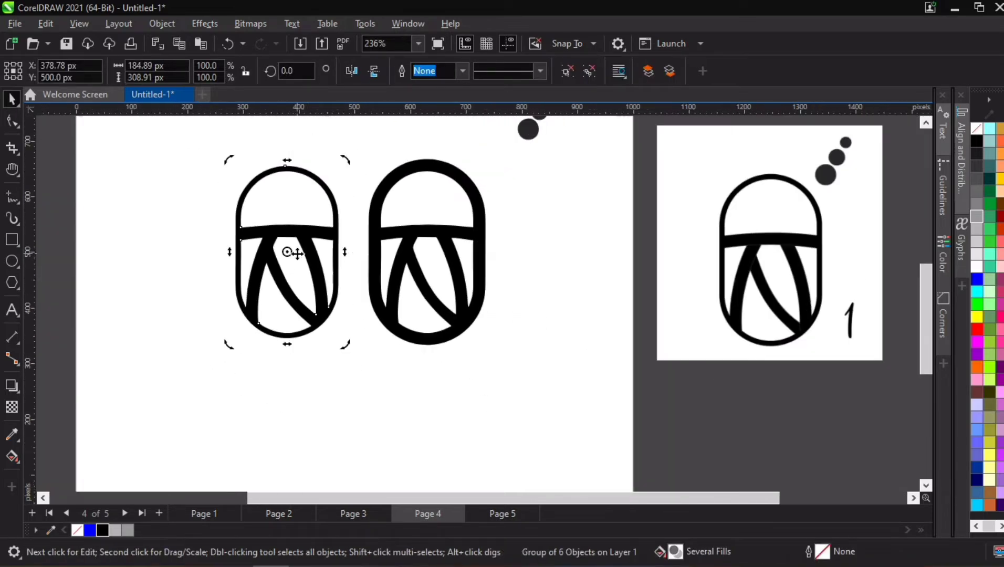
scroll(298, 253, "down", 2)
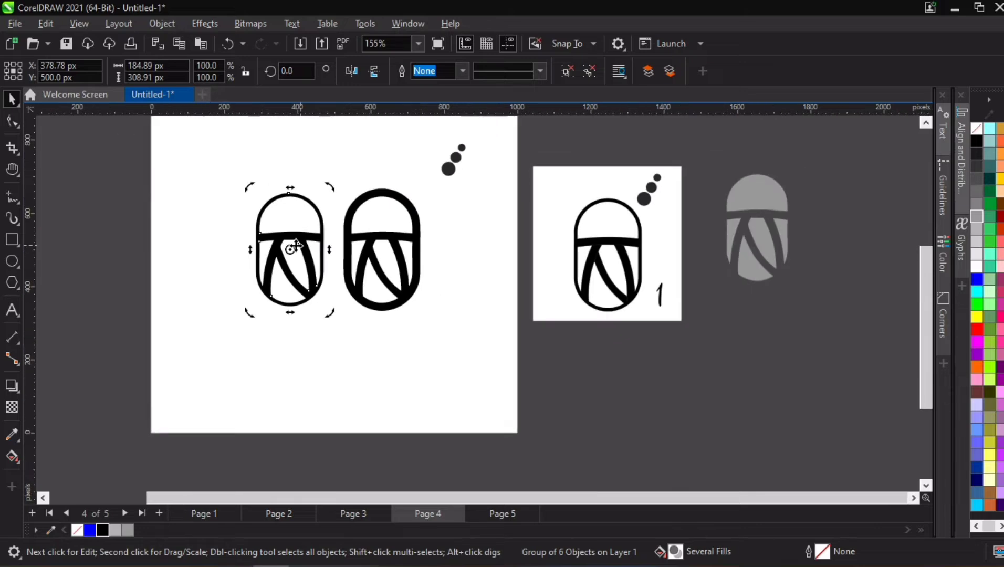
left_click_drag(202, 169, 336, 357)
left_click_drag(303, 257, 102, 267)
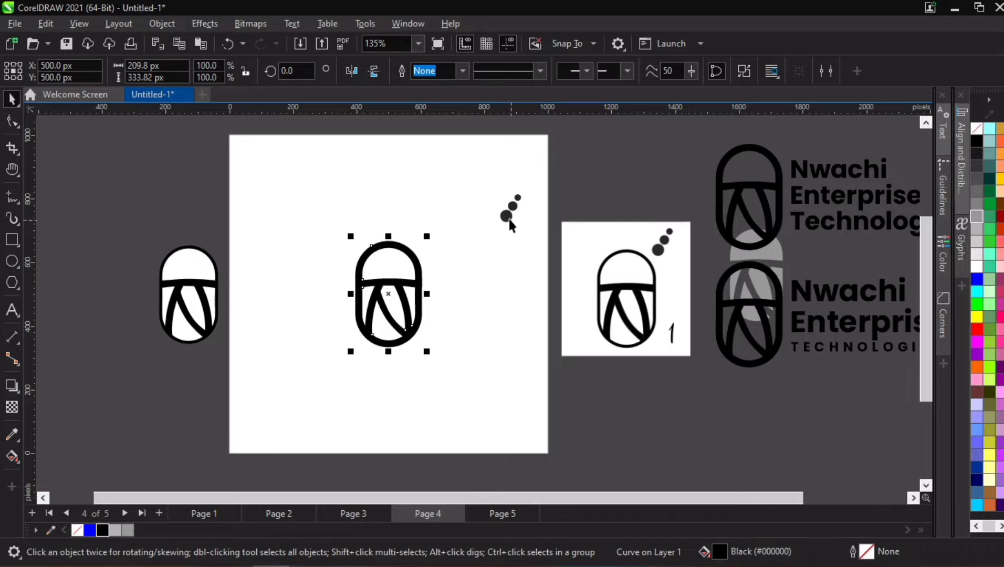
- Move the three-dot group into the upper part of the thick capsule and shrink it to about 24 by 32 px
left_click(508, 219)
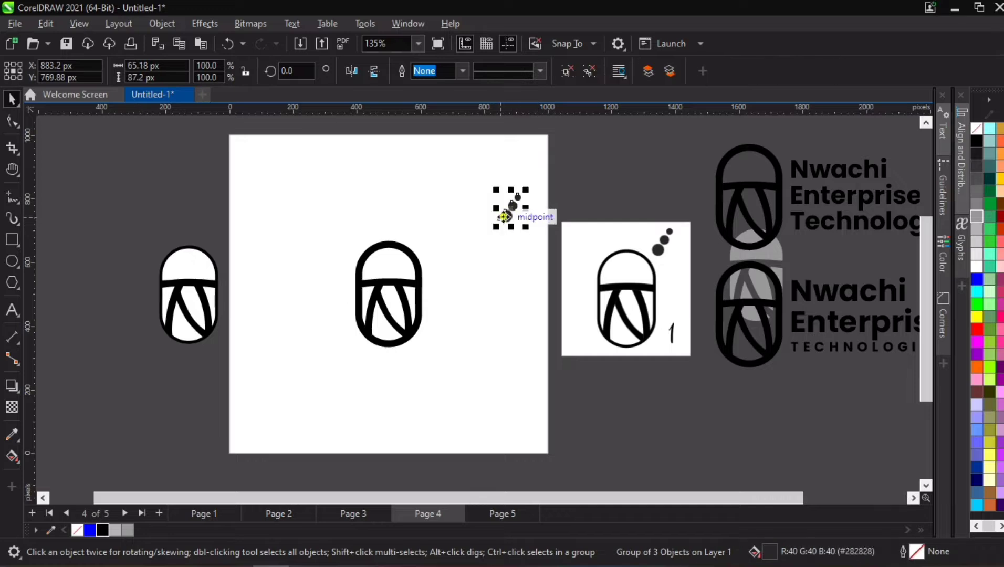
mouse_move(510, 210)
left_mouse_down()
mouse_move(456, 266)
mouse_move(421, 284)
mouse_move(348, 270)
mouse_move(313, 284)
left_mouse_up()
scroll(455, 274, "up", 3)
scroll(455, 274, "up", 1)
scroll(339, 327, "down", 1)
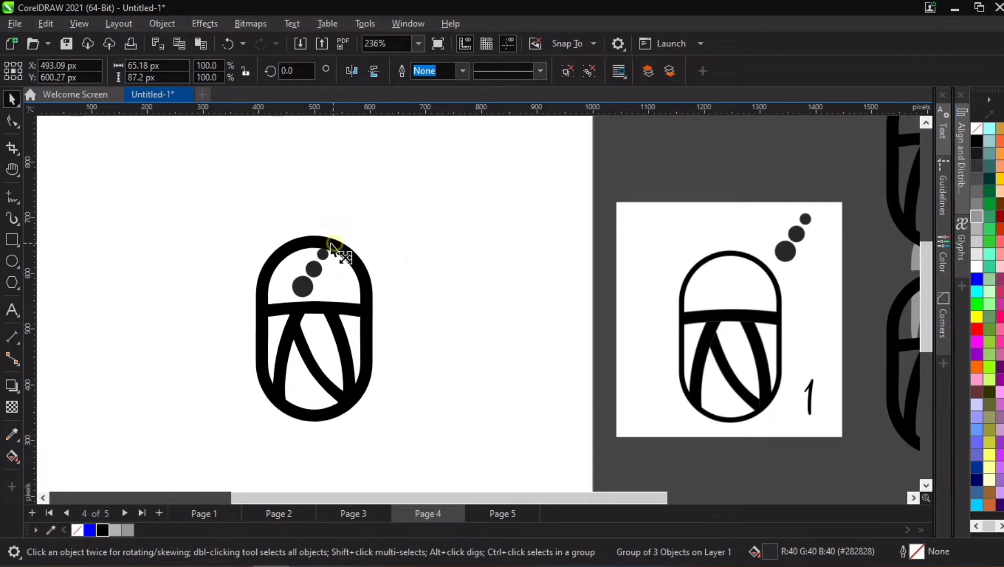
left_click_drag(334, 245, 338, 274)
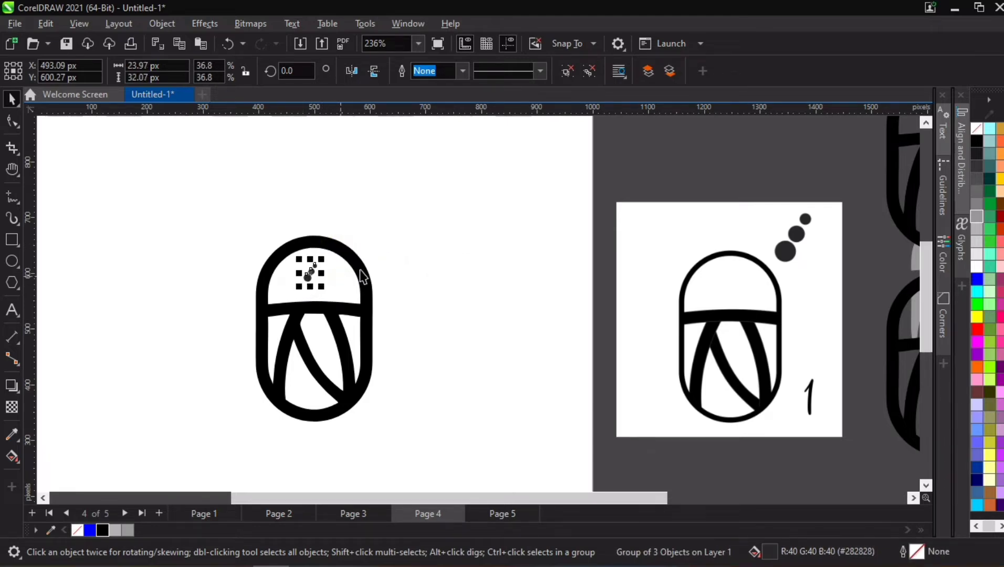
- Centre the dot group horizontally in the capsule and enlarge it to about 43 by 58 px
left_click(360, 271, "shift")
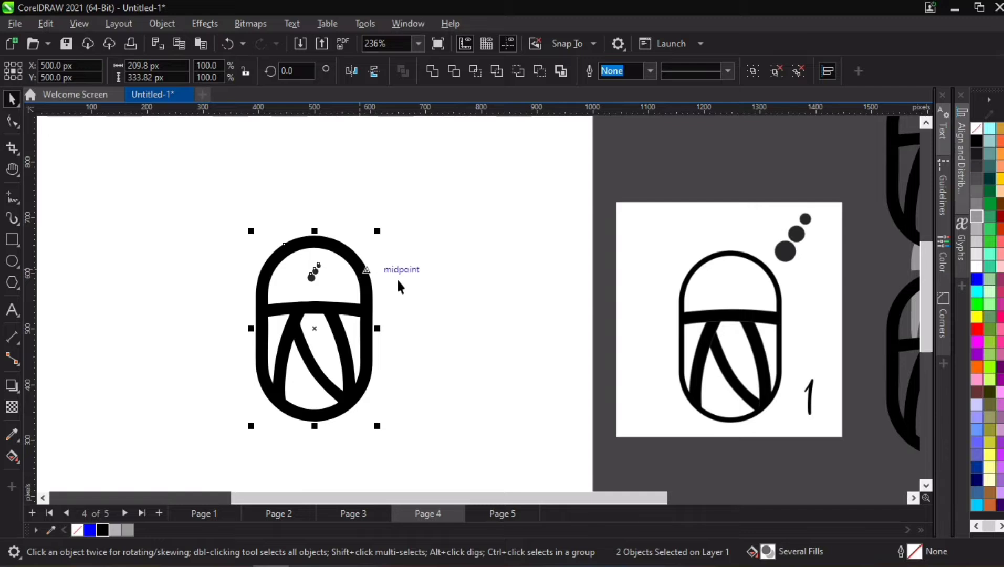
left_click(310, 277)
scroll(311, 307, "up", 1)
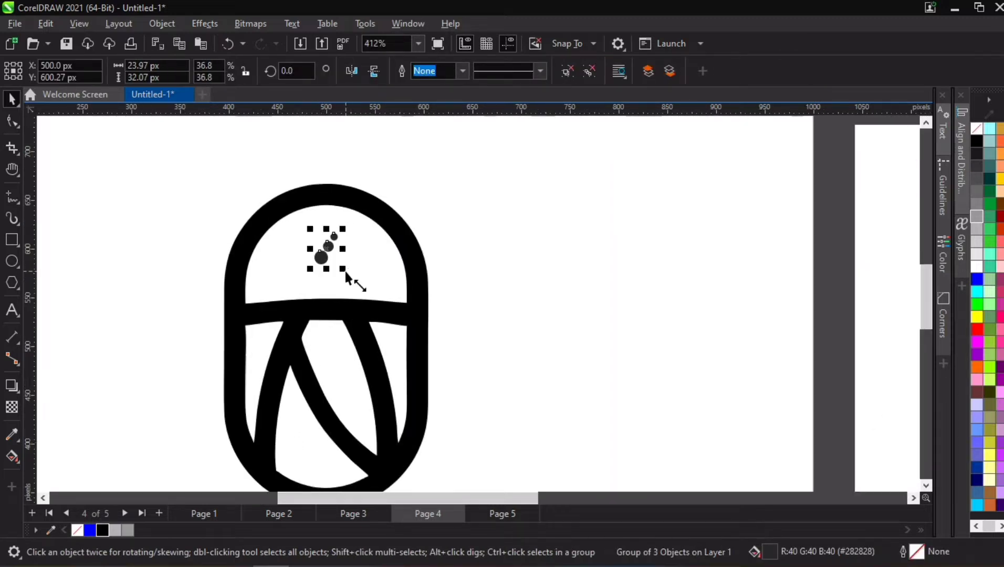
left_click_drag(345, 273, 355, 281)
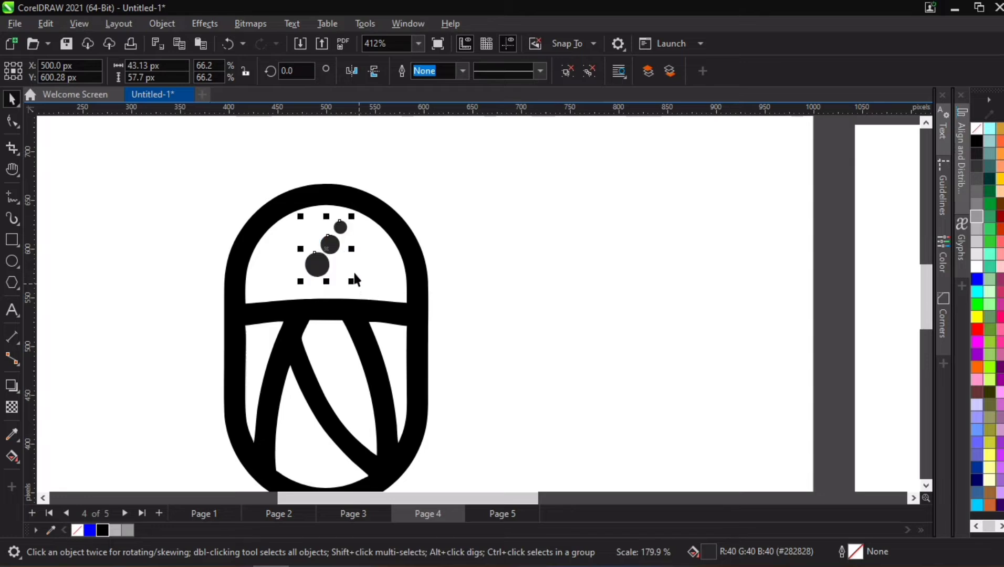
- Nudge the dot group 10 px down and fill it with black
key("Down")
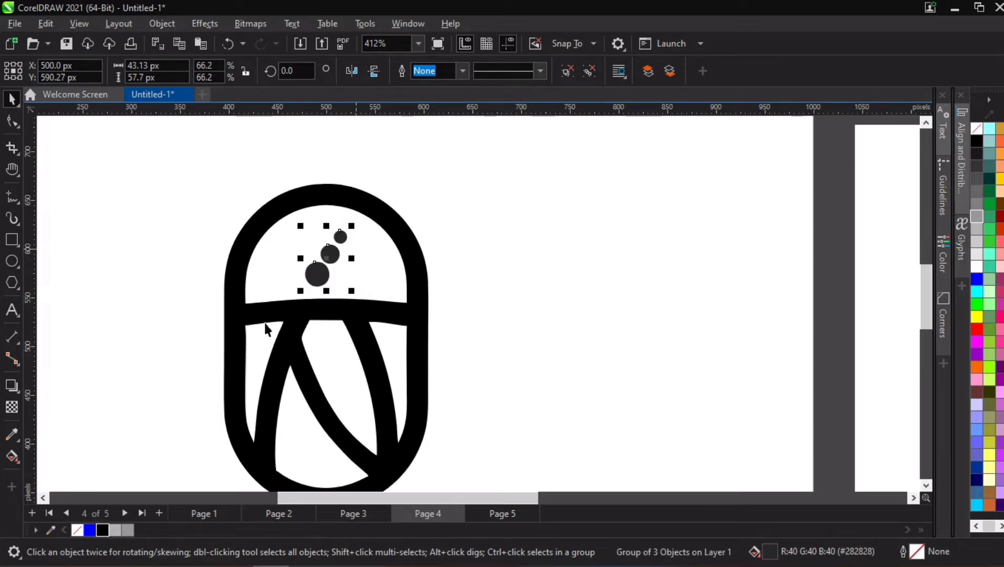
left_click(108, 531)
left_click(142, 354)
- Copy the thick capsule with its dots to the page's lower left and delete the original in the centre
scroll(340, 232, "down", 4)
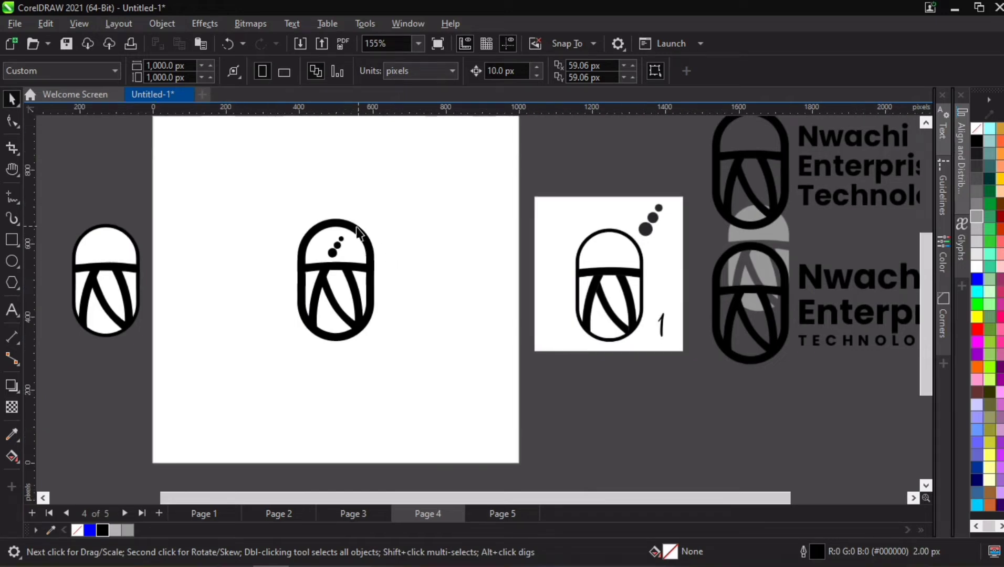
left_click(336, 247)
scroll(330, 249, "up", 1)
scroll(361, 228, "up", 2)
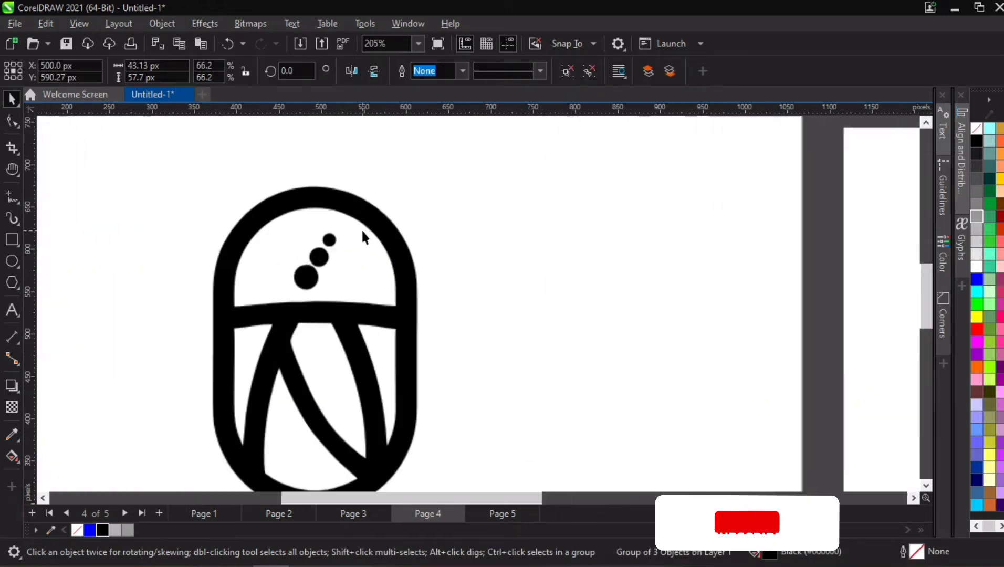
left_click(362, 215, "shift")
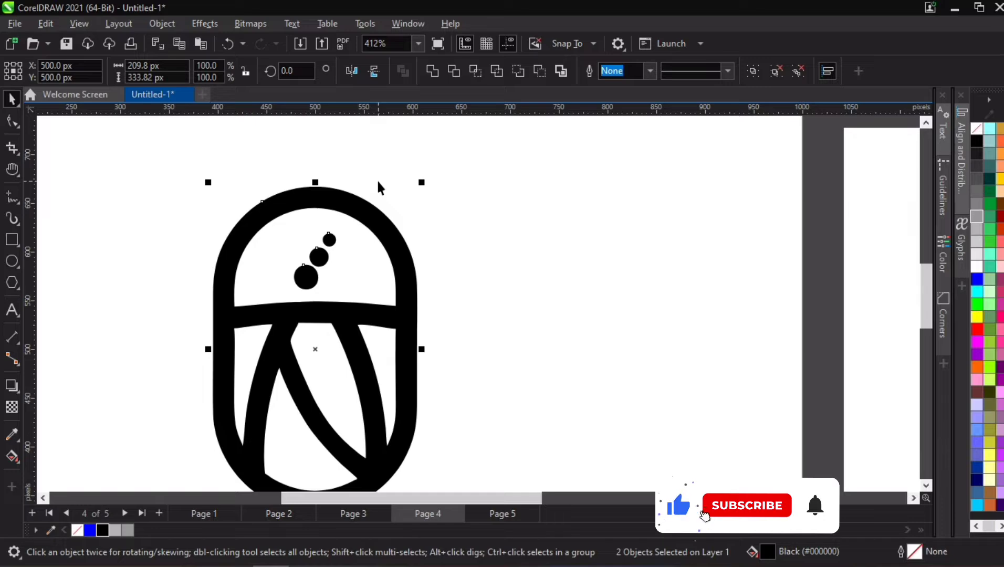
scroll(385, 184, "down", 3)
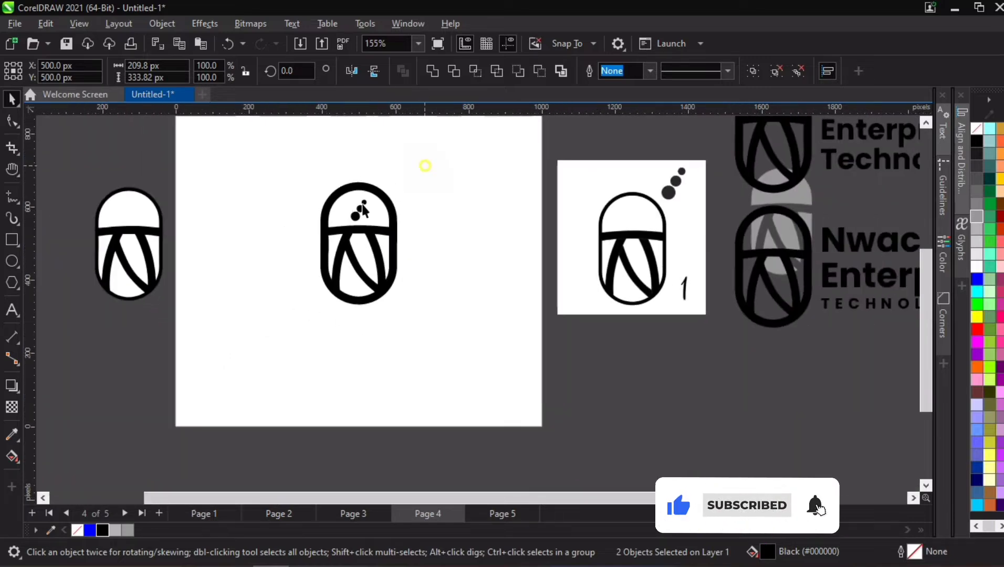
left_click_drag(389, 227, 294, 387)
left_click(415, 166)
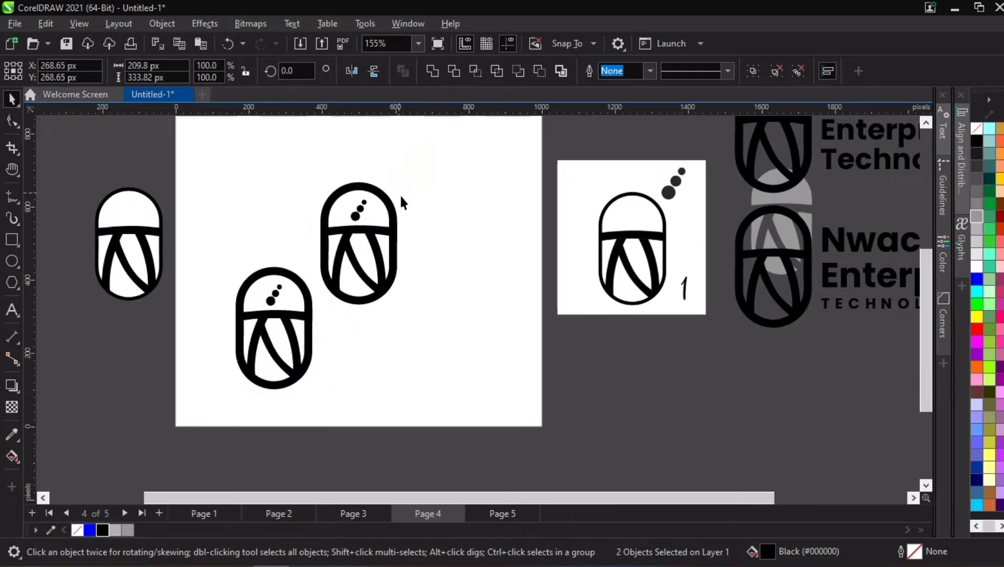
left_click_drag(309, 334, 405, 168)
key("Delete")
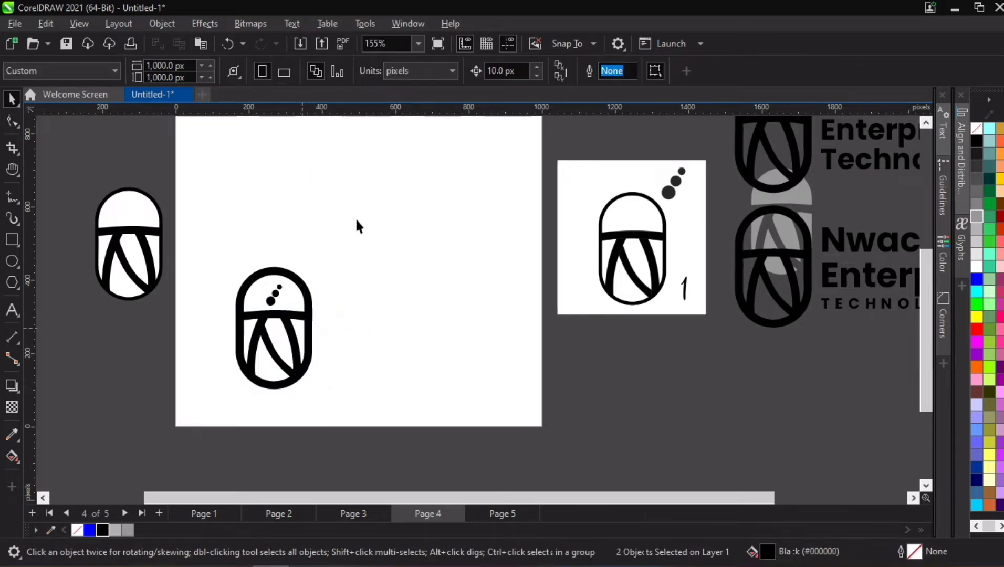
- Duplicate the dotted capsule directly above itself and delete the dots from the upper copy
left_click_drag(357, 219, 230, 420)
left_click_drag(274, 385, 267, 243)
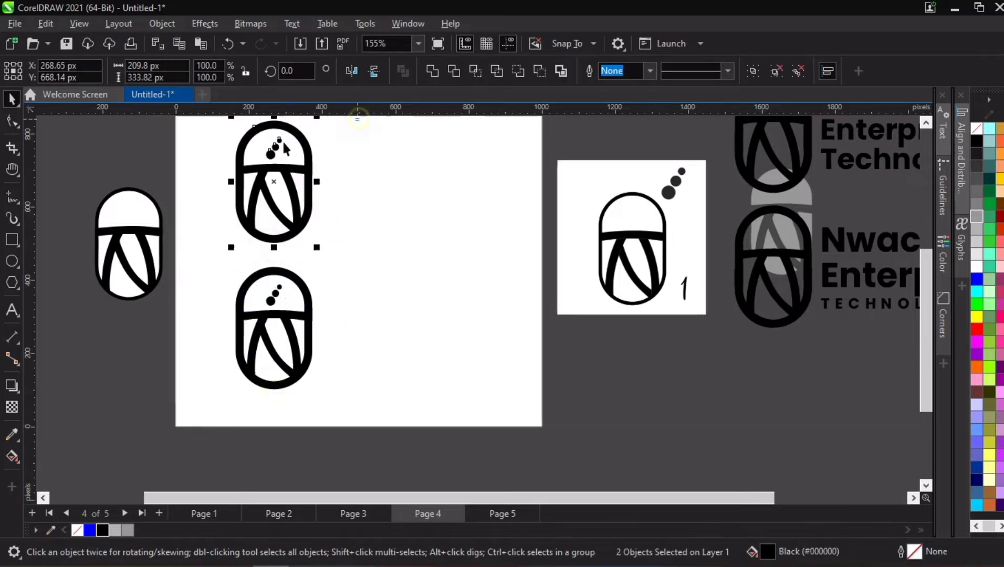
key("Escape")
left_click(276, 150)
key("Delete")
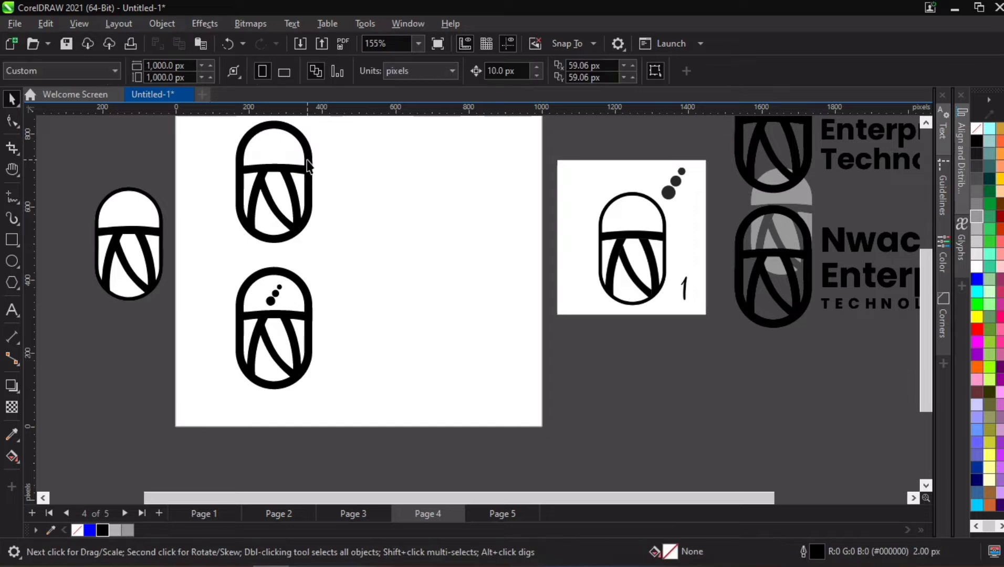
- Copy the "Nwachi" text from the upper reference logo and place the copy above the upper capsule on the page
key("h")
left_click_drag(354, 240, 347, 267)
scroll(357, 262, "down", 1)
key("space")
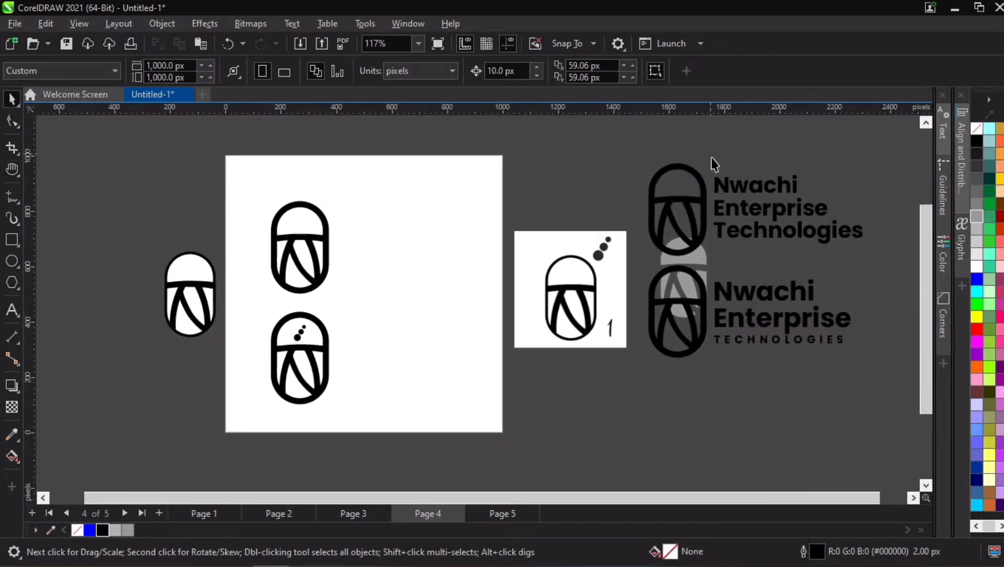
left_click(725, 182, "ctrl")
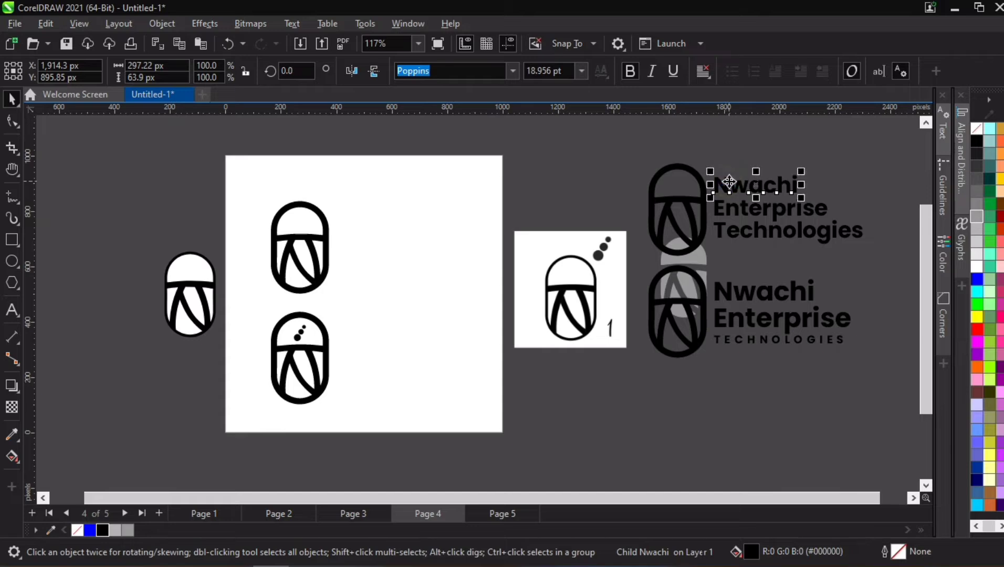
key("ctrl+c")
key("ctrl+v")
left_click_drag(726, 182, 261, 173)
- Replace the copied text above the upper capsule with "LOGOMARK 1"
double_click(260, 173)
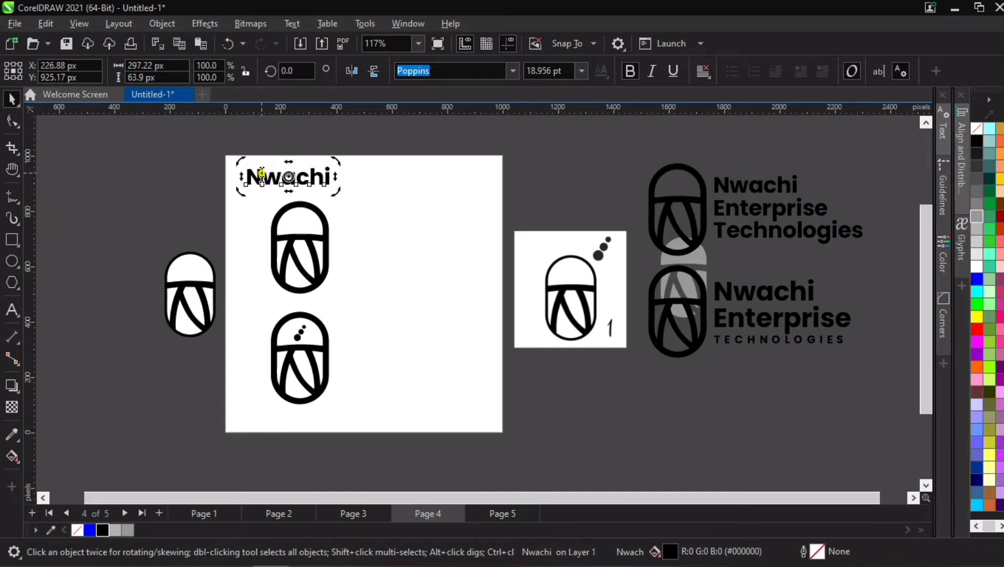
double_click(253, 173)
type("LoGOMARK 1")
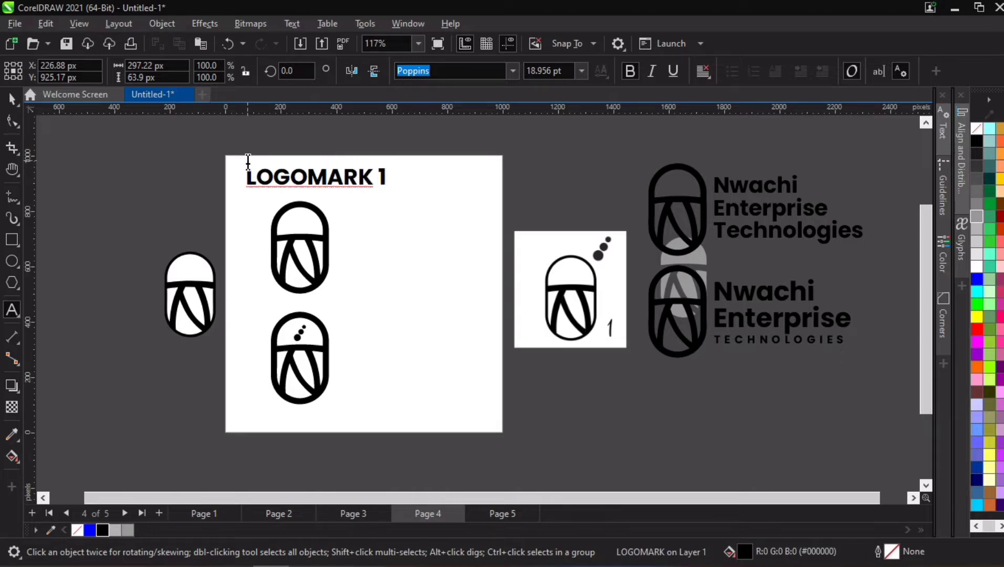
left_click(12, 99)
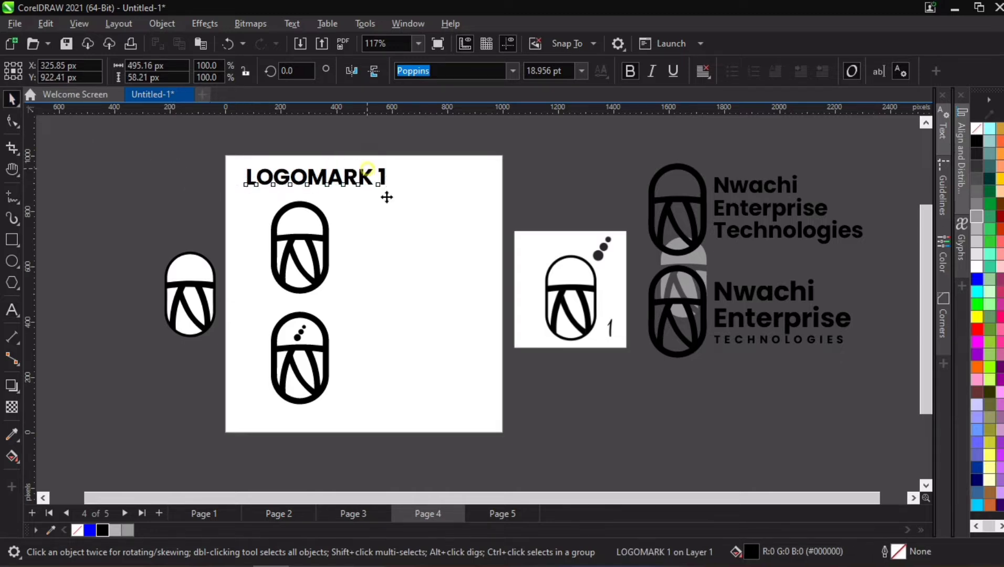
- Copy the "LOGOMARK 1" heading beside the upper capsule and change the copy's text to "Opt. 1"
left_click_drag(383, 189, 458, 240)
right_click(458, 239)
double_click(450, 244)
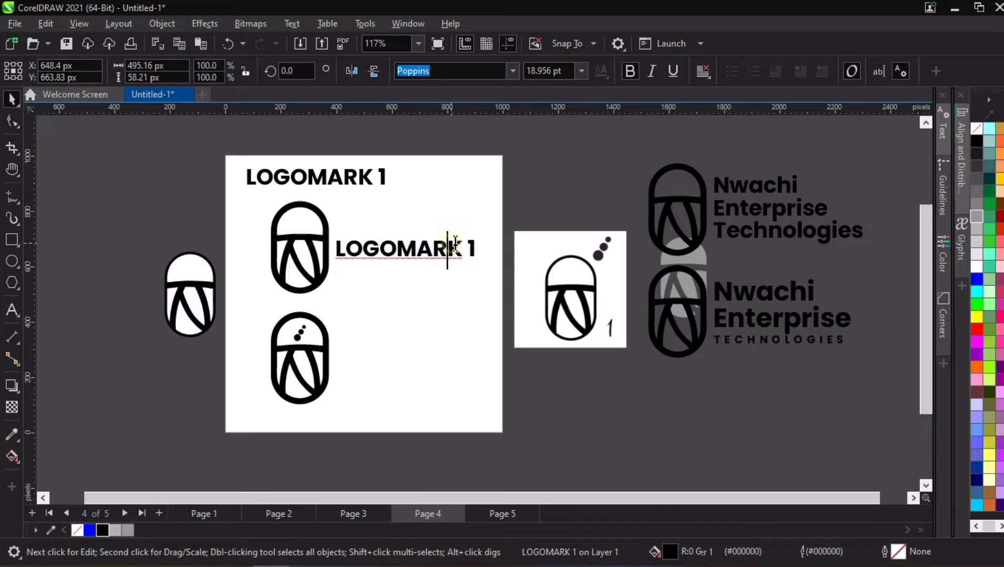
key("ctrl+a")
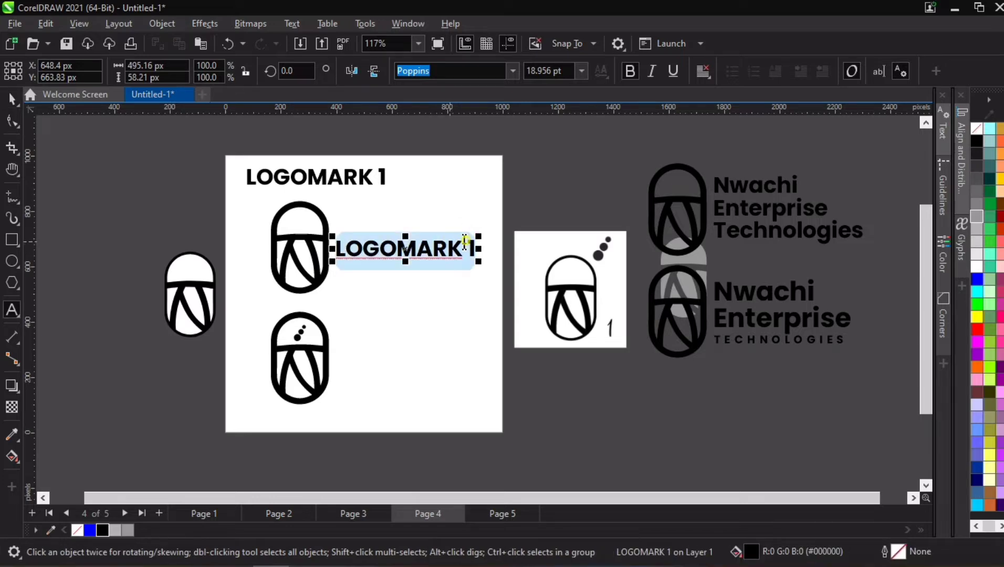
double_click(462, 249)
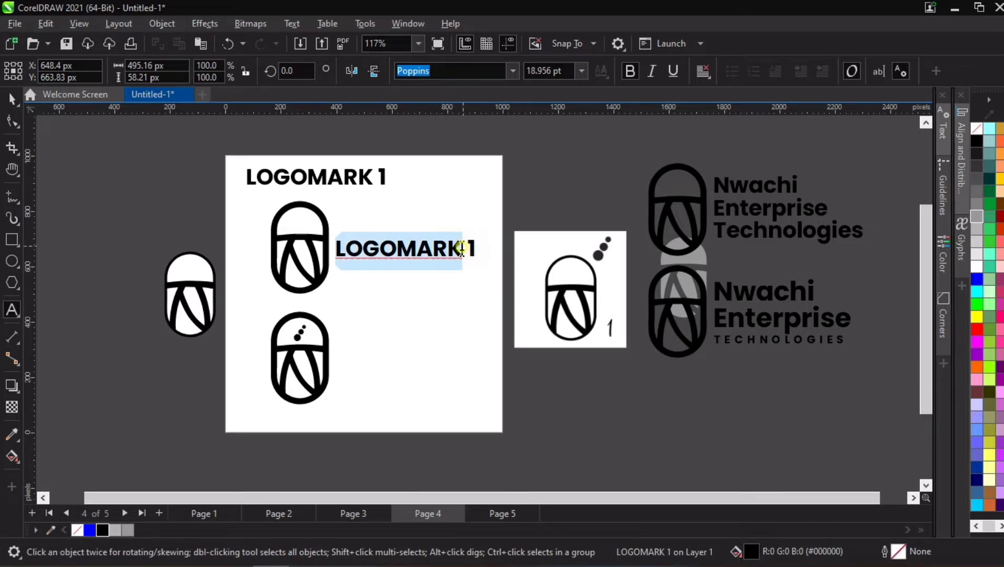
left_click(462, 248)
triple_click(349, 244)
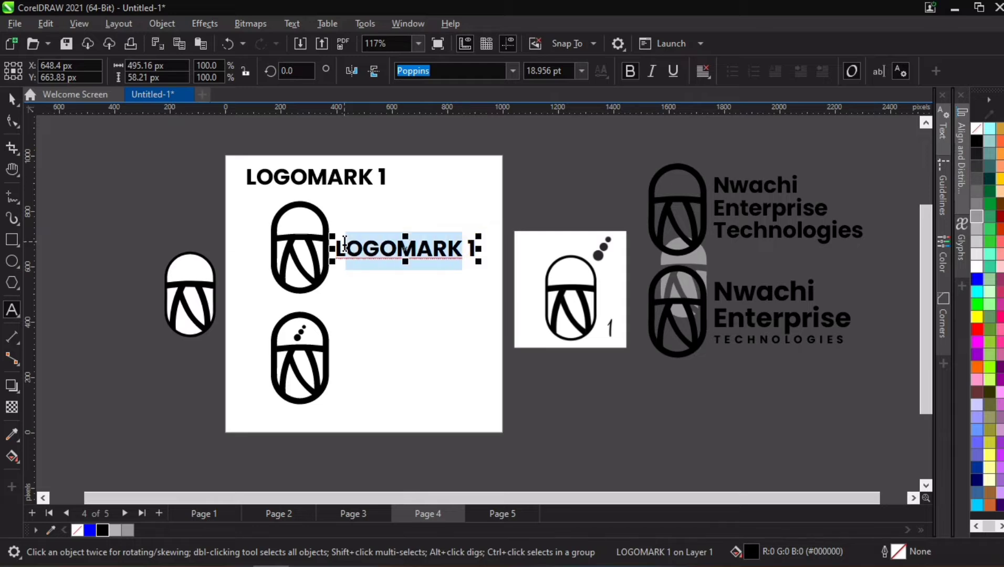
key("Delete")
type("Op 1")
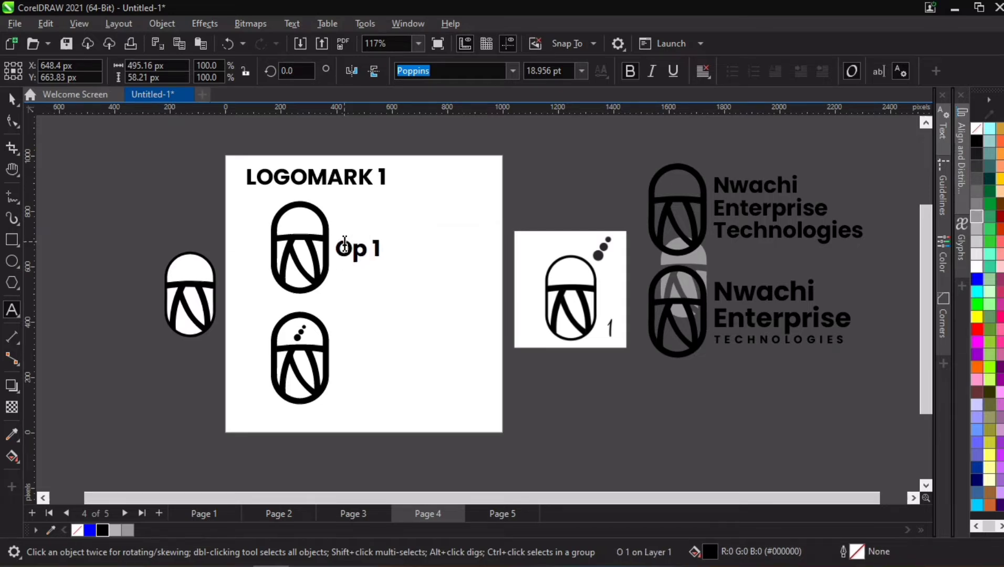
key("Left")
key("Left")
type("t.")
left_click(12, 100)
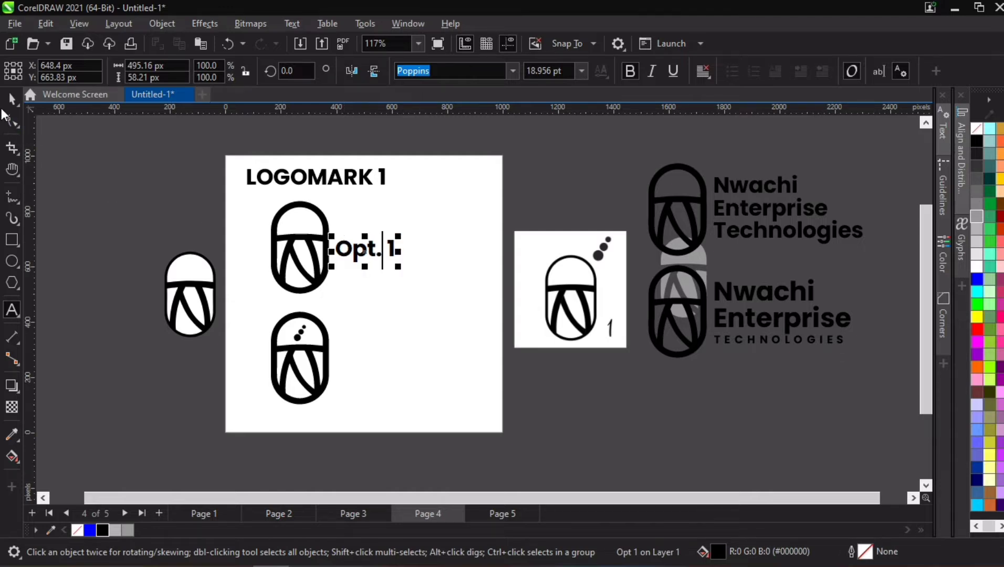
- Set the "Opt. 1" label to 12 pt and copy it beside the lower dotted capsule as "Opt. 2"
left_click(582, 70)
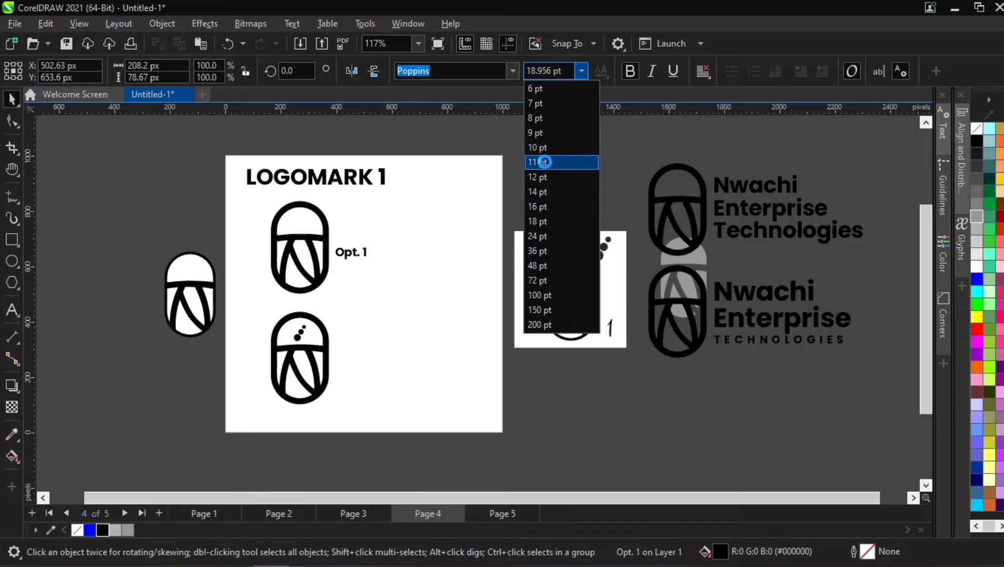
left_click(541, 177)
left_click_drag(350, 252, 385, 356)
double_click(366, 356)
type("2")
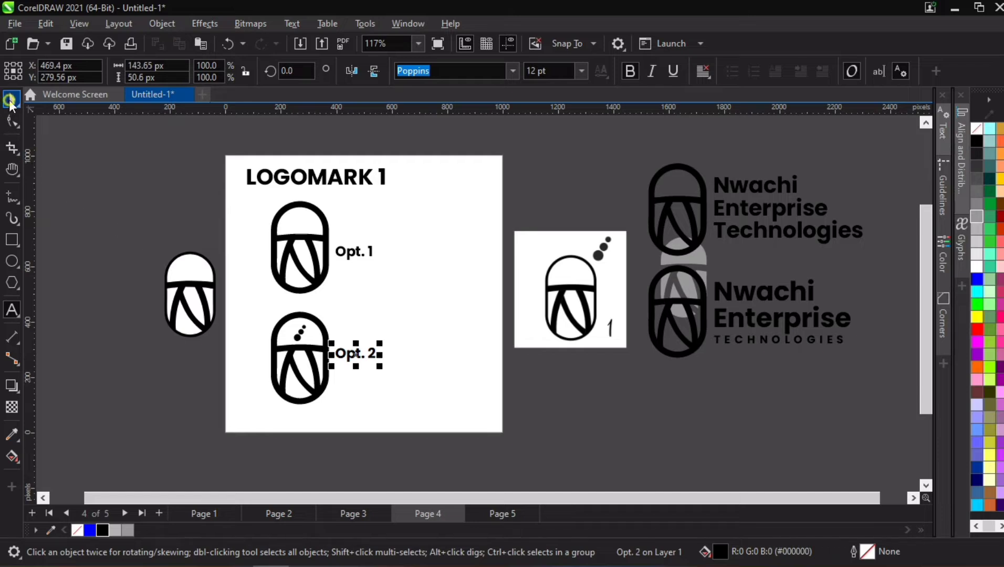
left_click(147, 210)
key("space")
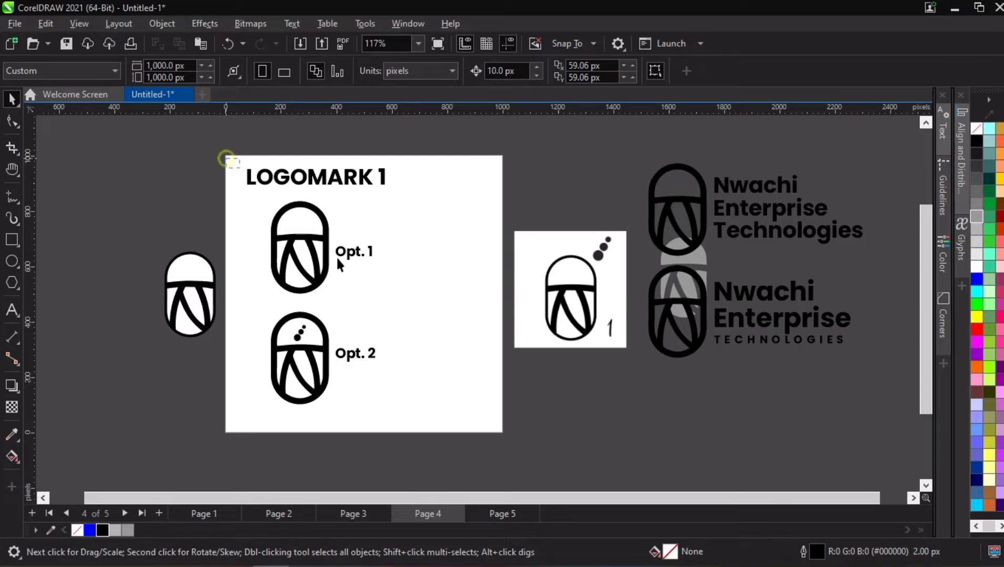
left_click_drag(443, 426, 442, 425)
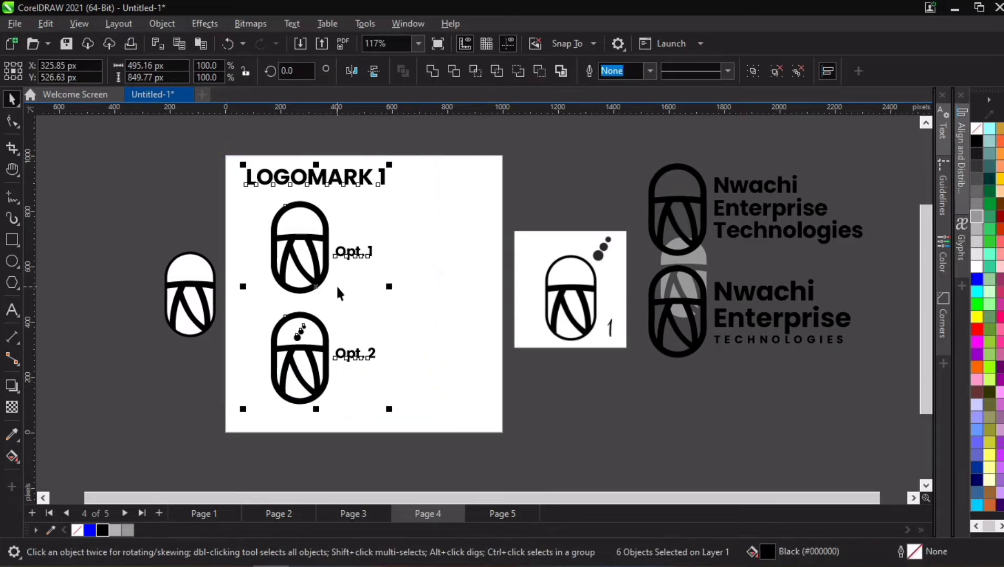
scroll(334, 362, "up", 3)
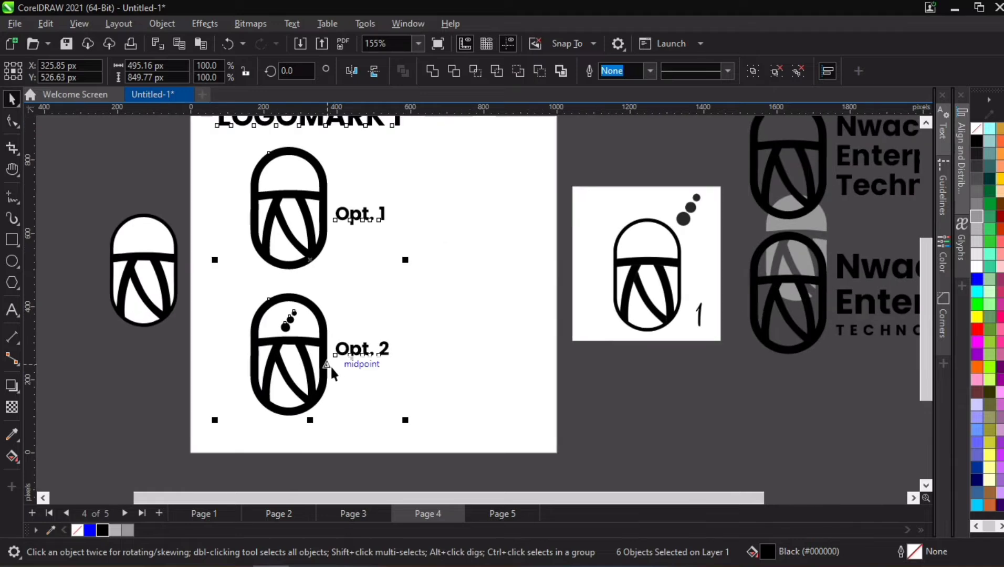
left_click(445, 182)
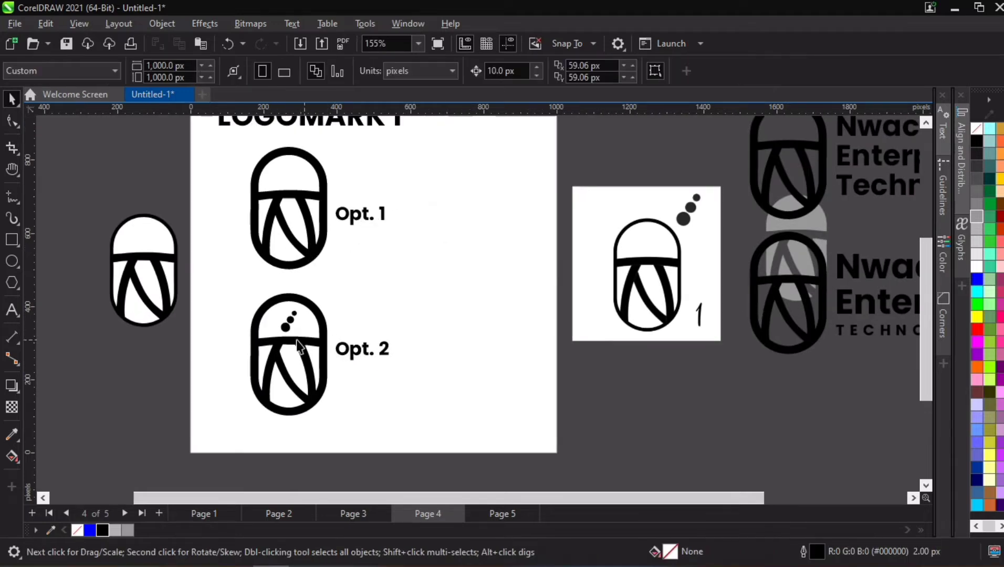
scroll(310, 346, "down", 4)
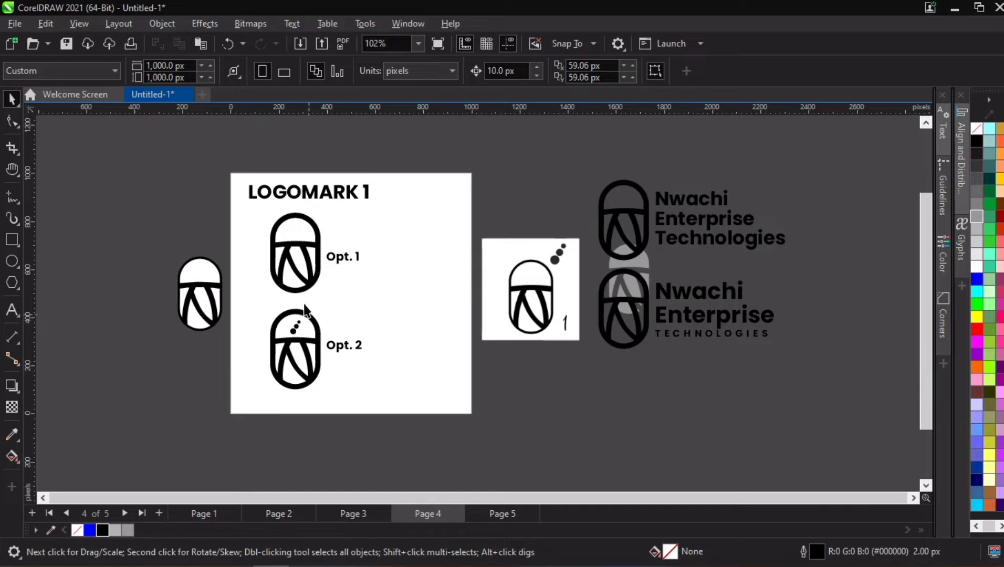
- Go to Page 5 and run Quick Trace on the logo 2 bitmap
left_click(484, 511)
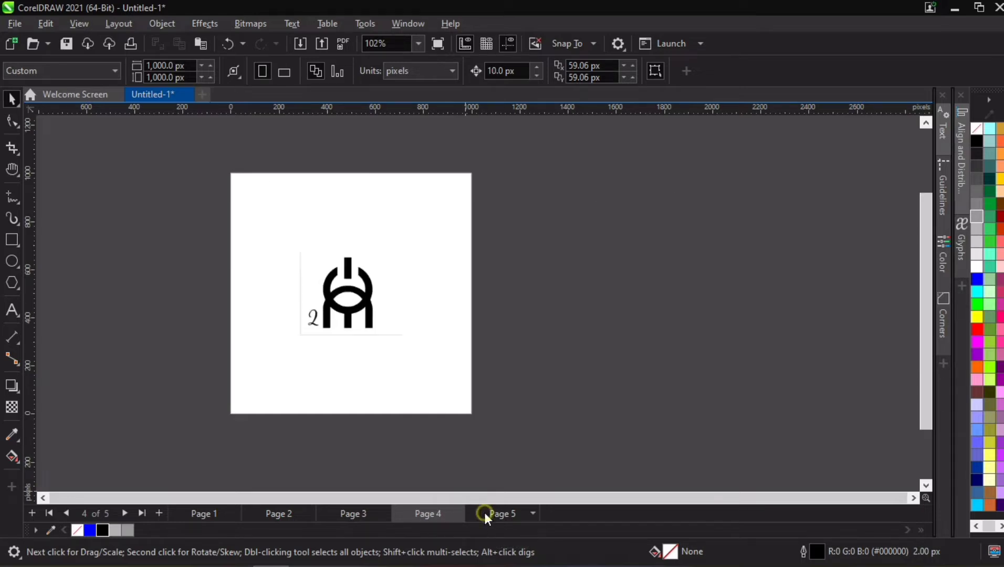
scroll(351, 313, "up", 2)
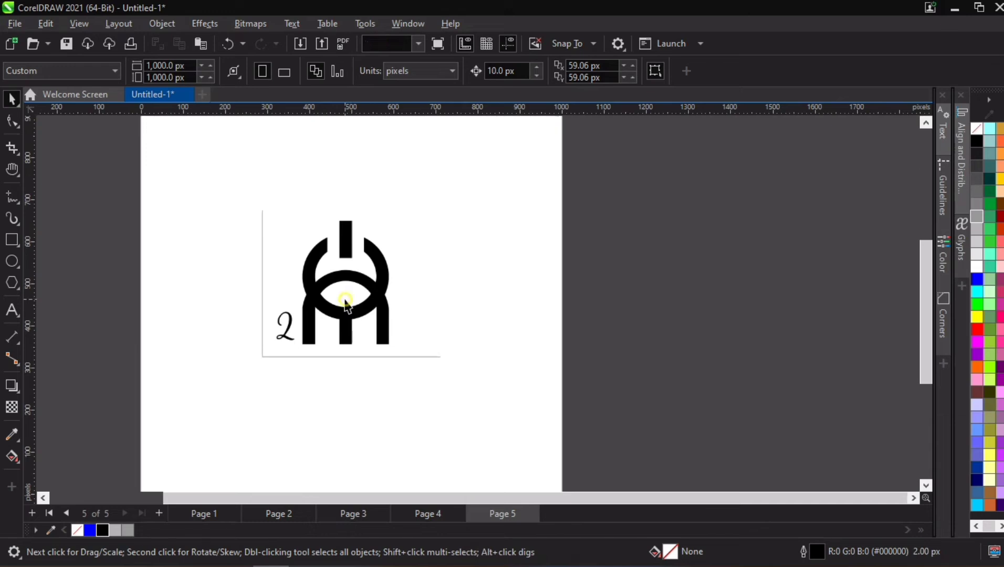
left_click(332, 248)
right_click(337, 244)
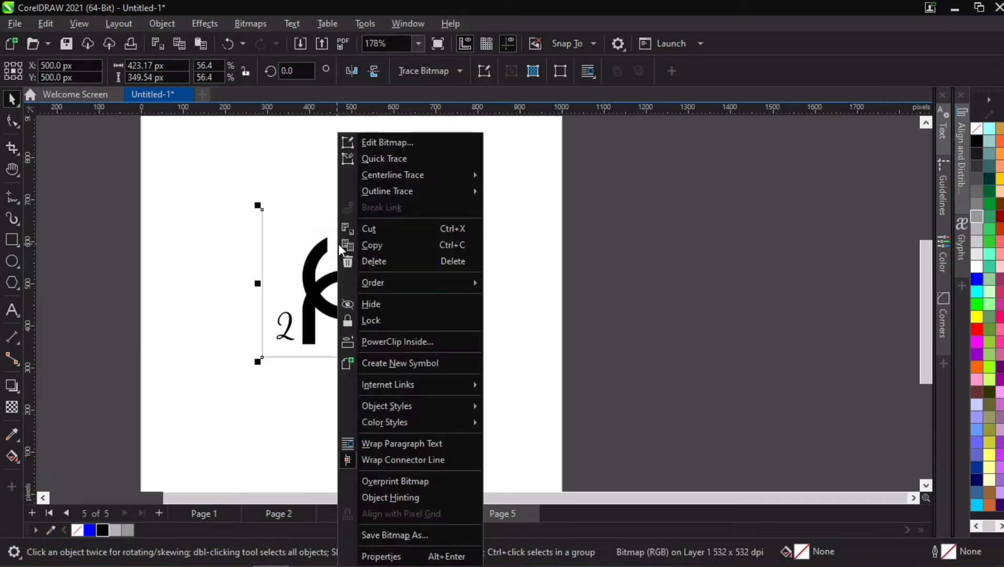
left_click(395, 160)
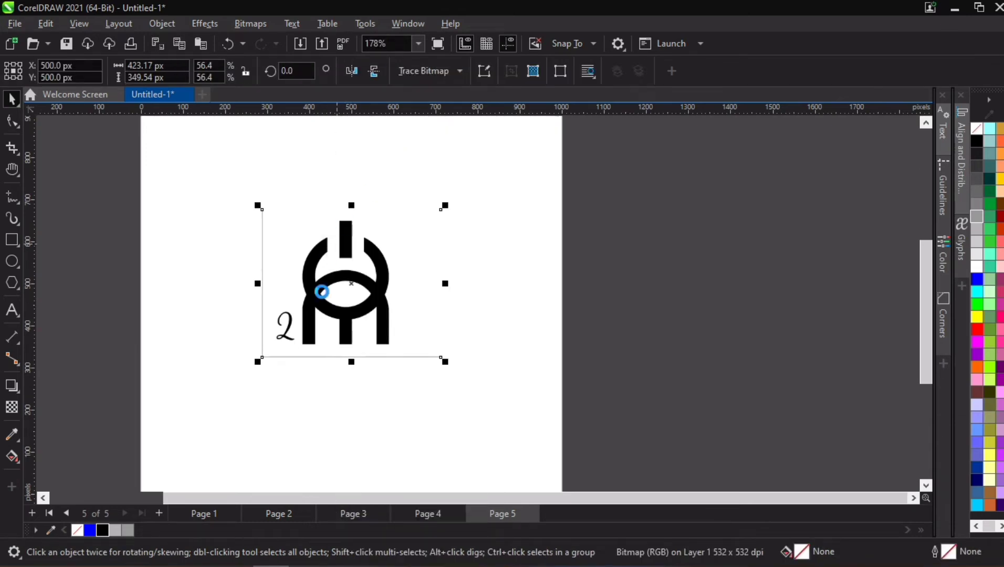
left_click(545, 242)
- Separate the trace from the bitmap, placing the original bitmap beside the page and the traced group on the page
left_click_drag(376, 292, 100, 303)
mouse_move(434, 269)
left_mouse_down()
mouse_move(615, 284)
mouse_move(752, 277)
left_mouse_up()
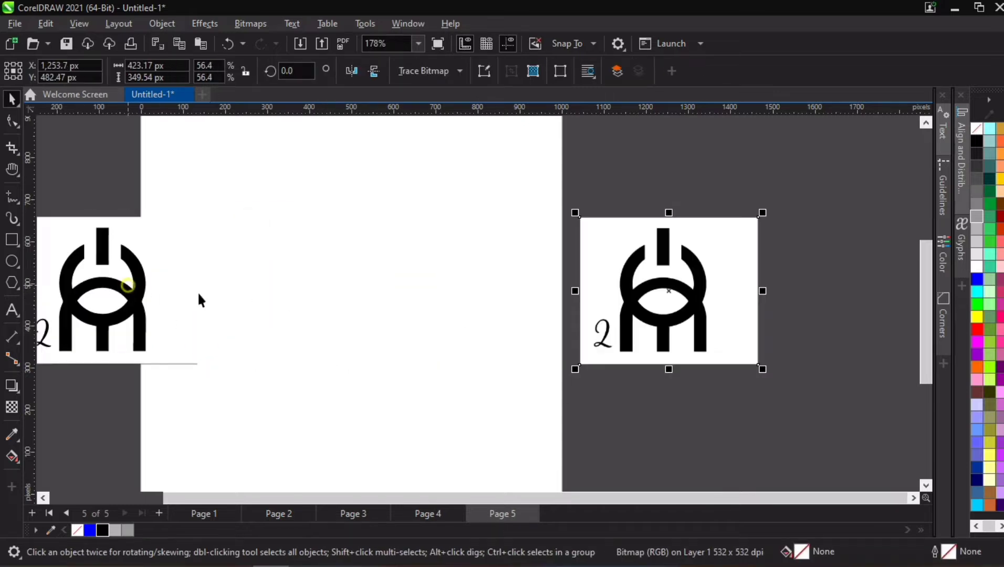
left_click_drag(128, 286, 355, 274)
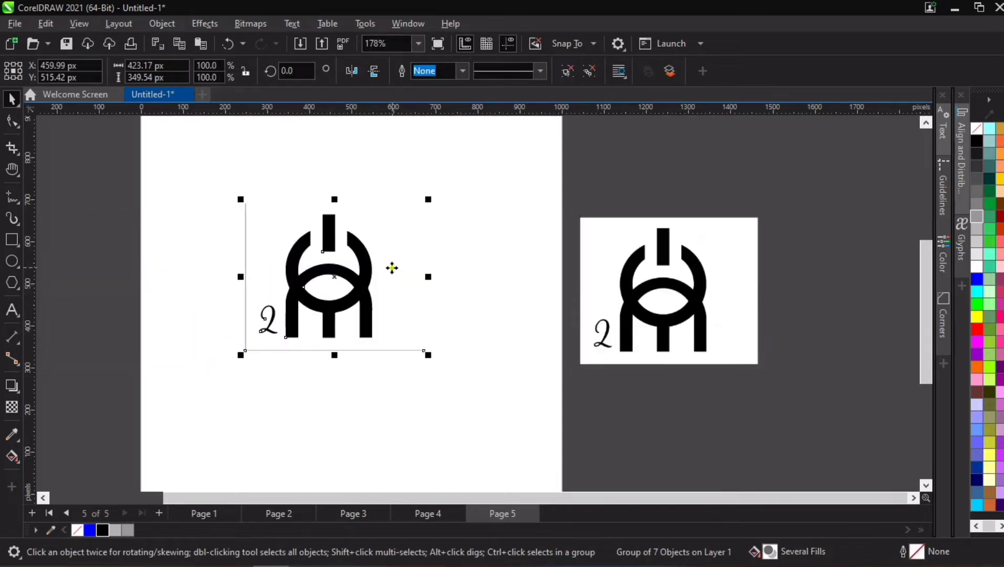
left_click(409, 287)
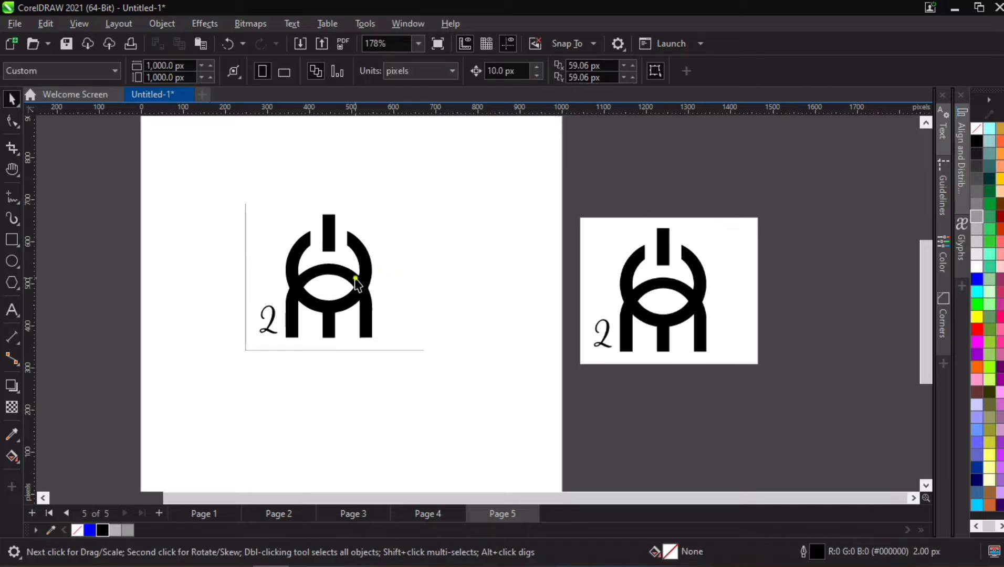
- Ungroup the traced logo and delete the handwritten "2" and the thin frame line around the mark
left_click(357, 281)
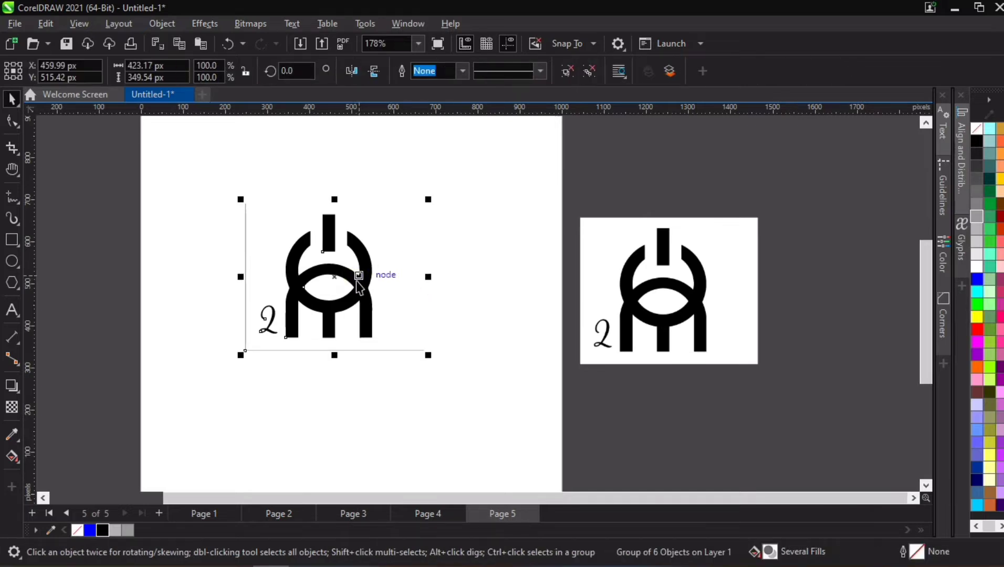
key("ctrl+i")
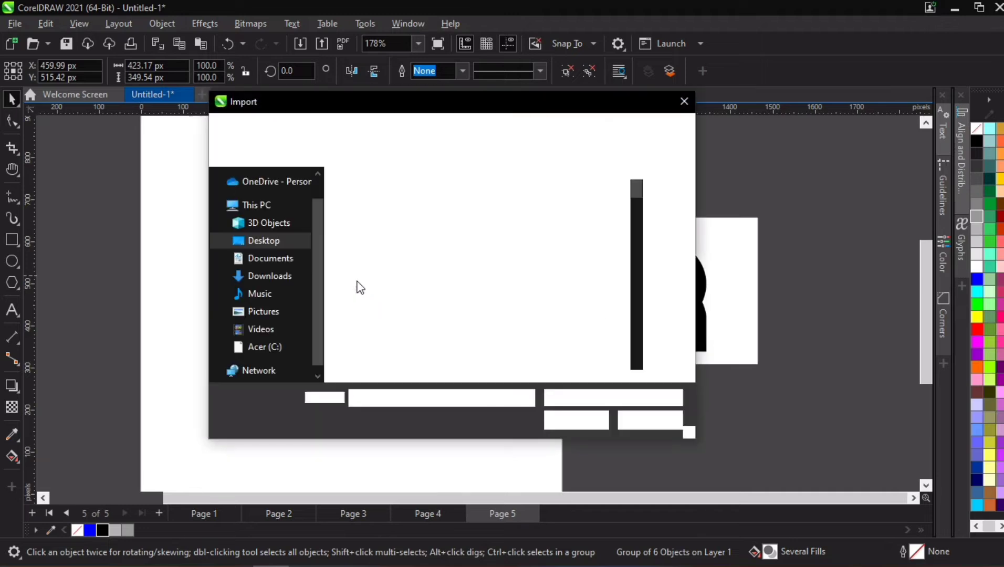
key("Escape")
key("ctrl+u")
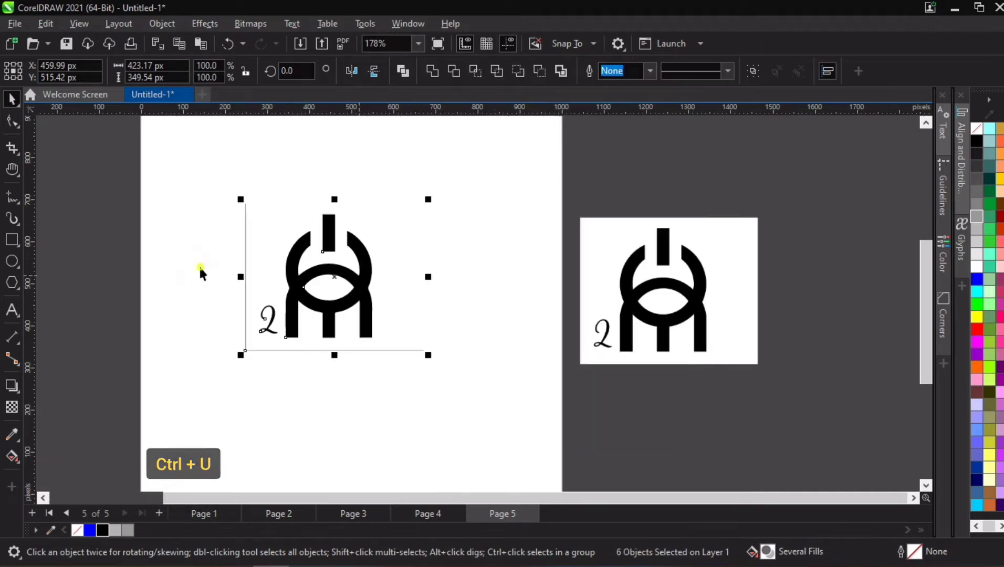
left_click_drag(200, 264, 287, 359)
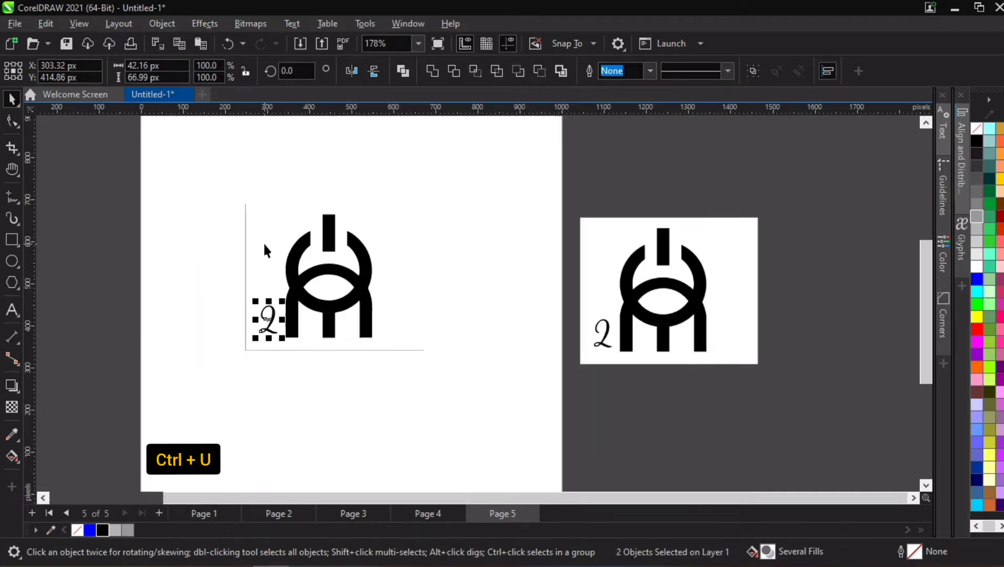
key("Delete")
left_click(245, 237)
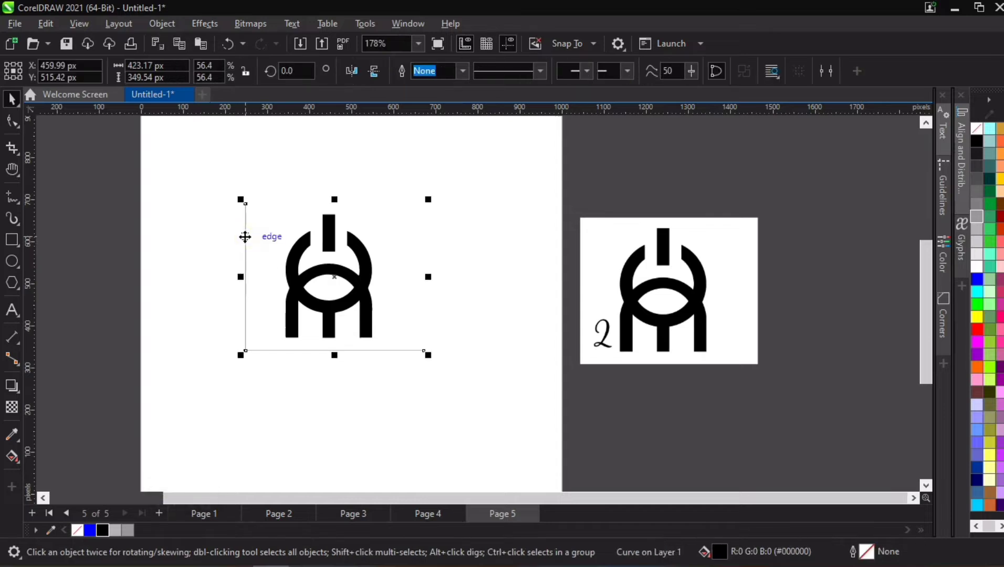
key("Delete")
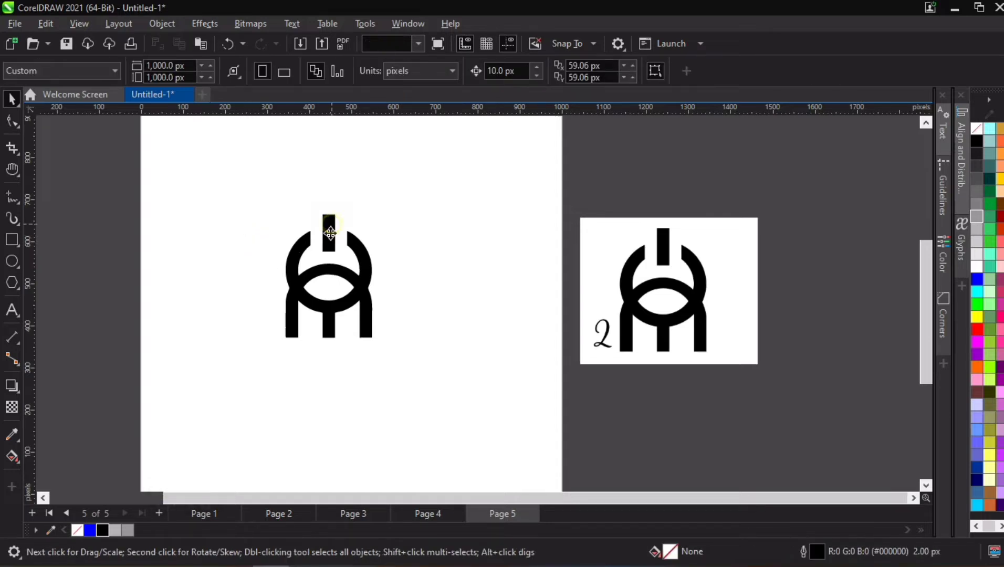
- Duplicate the complete cleaned logo 2 mark horizontally, placing the copy directly beside it on the page
left_click(329, 231)
left_click_drag(425, 196, 250, 358)
left_click_drag(337, 305, 457, 306)
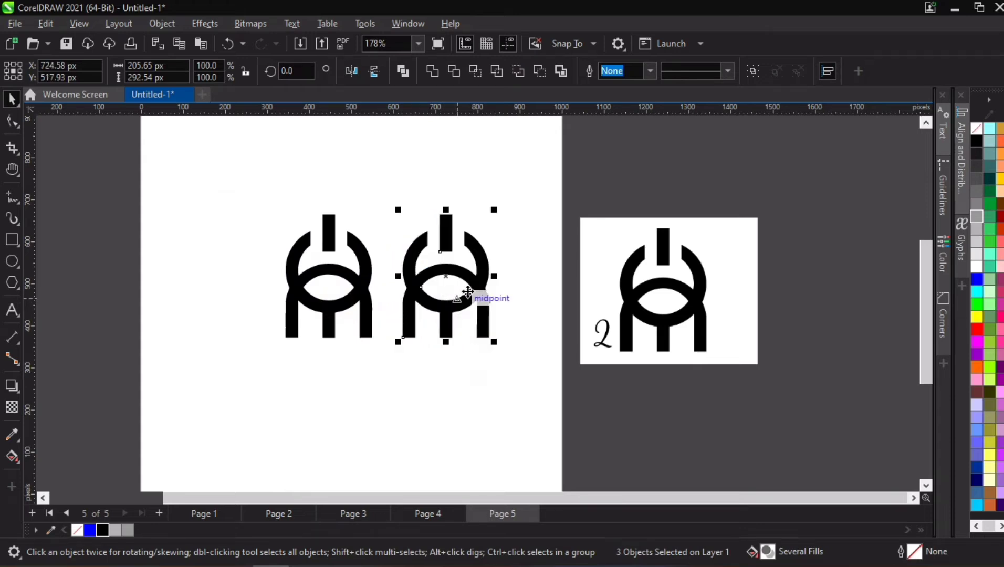
scroll(466, 290, "up", 2)
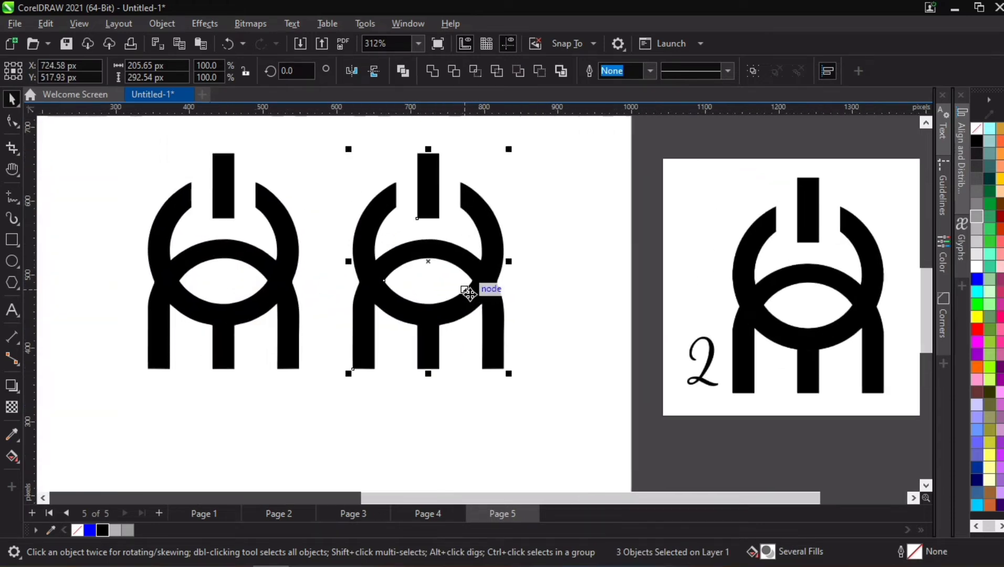
scroll(191, 354, "up", 2)
left_click(239, 333)
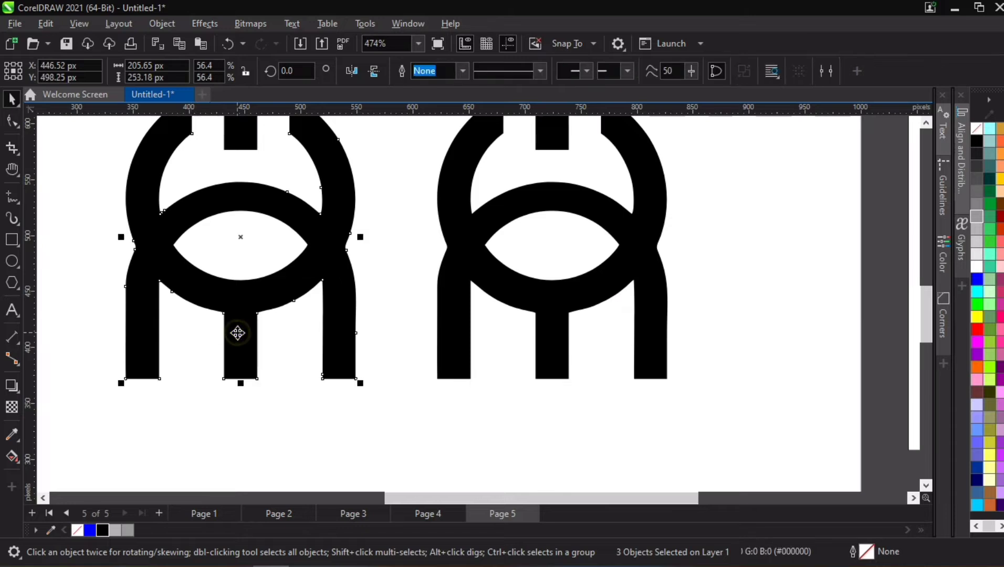
left_click_drag(238, 332, 111, 376)
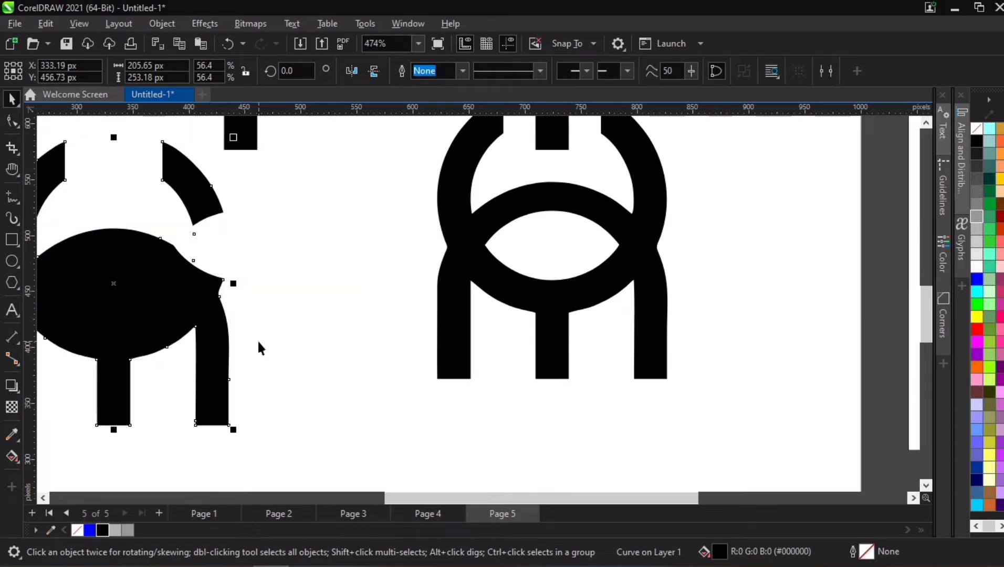
key("ctrl+z")
left_click(185, 361)
left_click(240, 339)
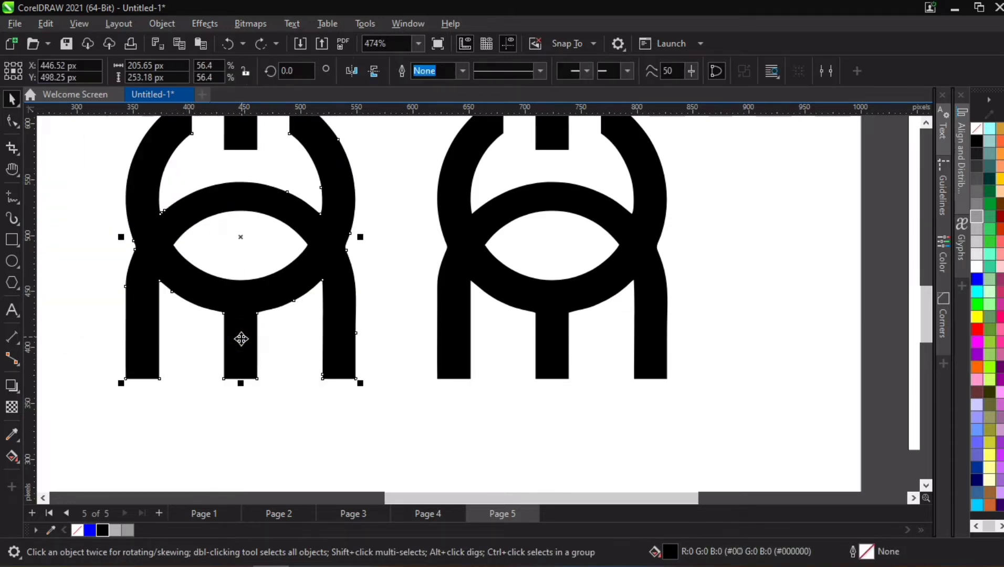
- Draw a horizontal straight line about 100 px long and centre it across the upper end of the first logo's middle stem
scroll(237, 336, "up", 3)
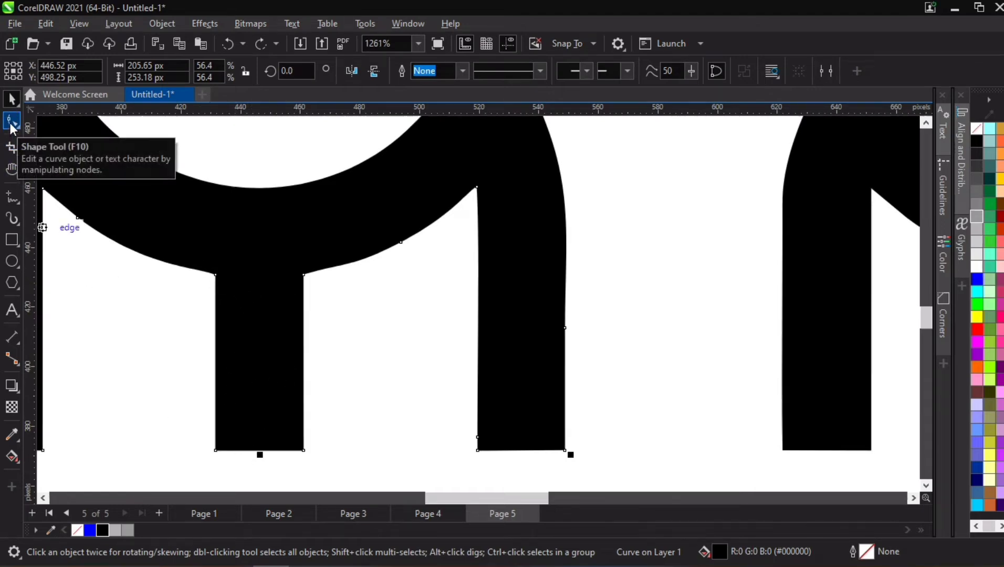
left_click(17, 200)
left_click(78, 212)
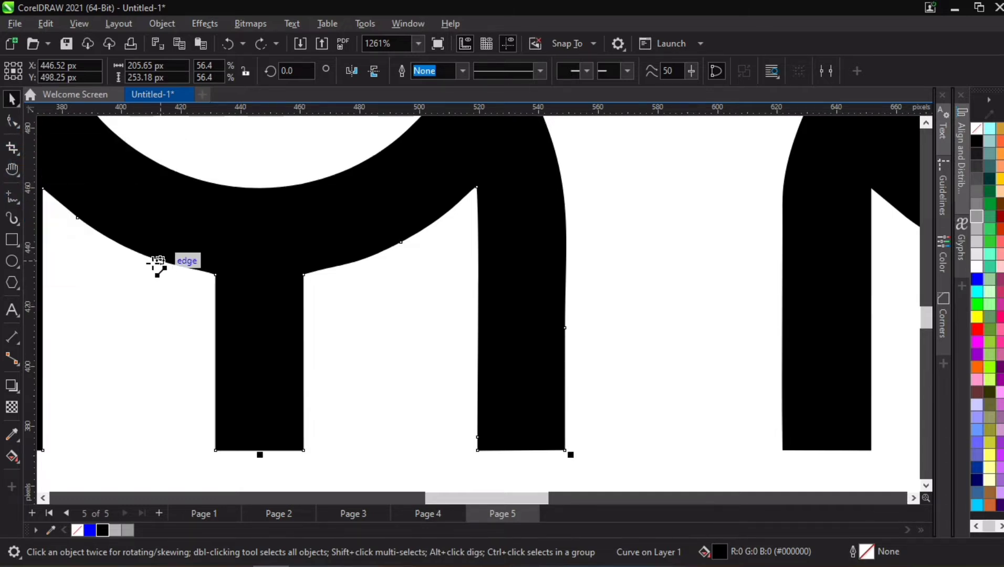
left_click_drag(160, 261, 463, 261)
left_click(11, 98)
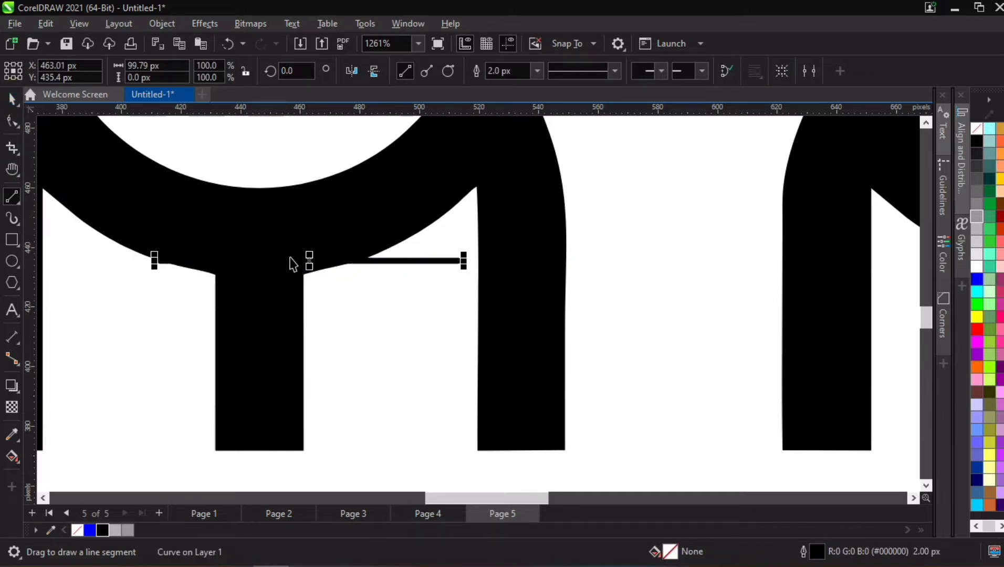
left_click_drag(307, 260, 258, 274)
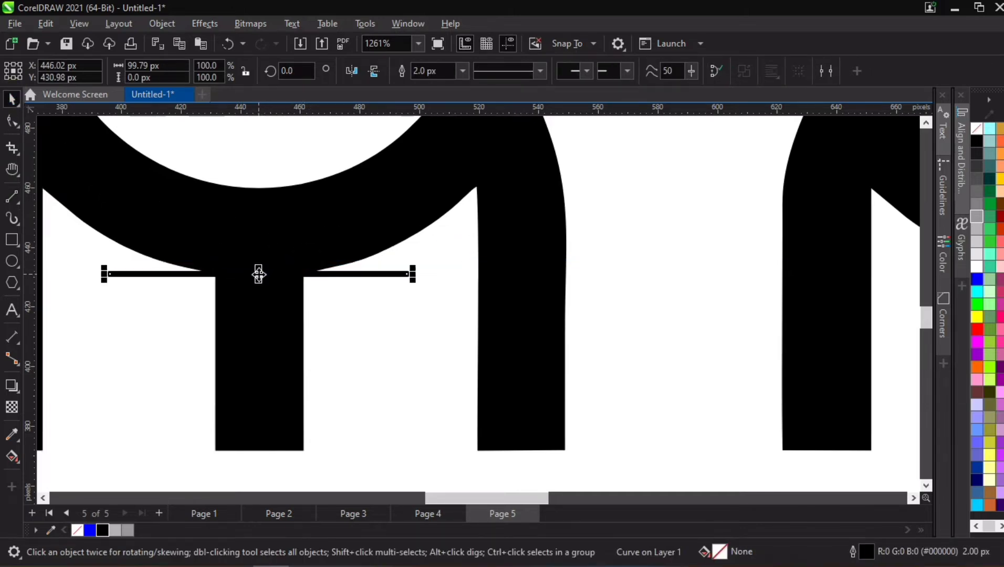
- Try to trim the first logo's middle stem at the straight line with Virtual Segment Delete, and undo it
left_click(13, 121)
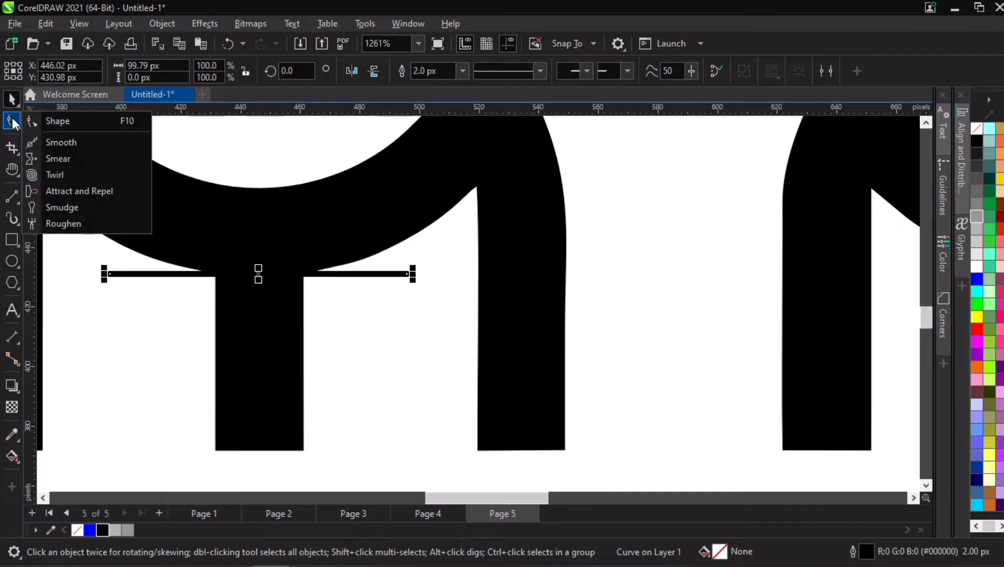
mouse_move(15, 145)
left_click(89, 180)
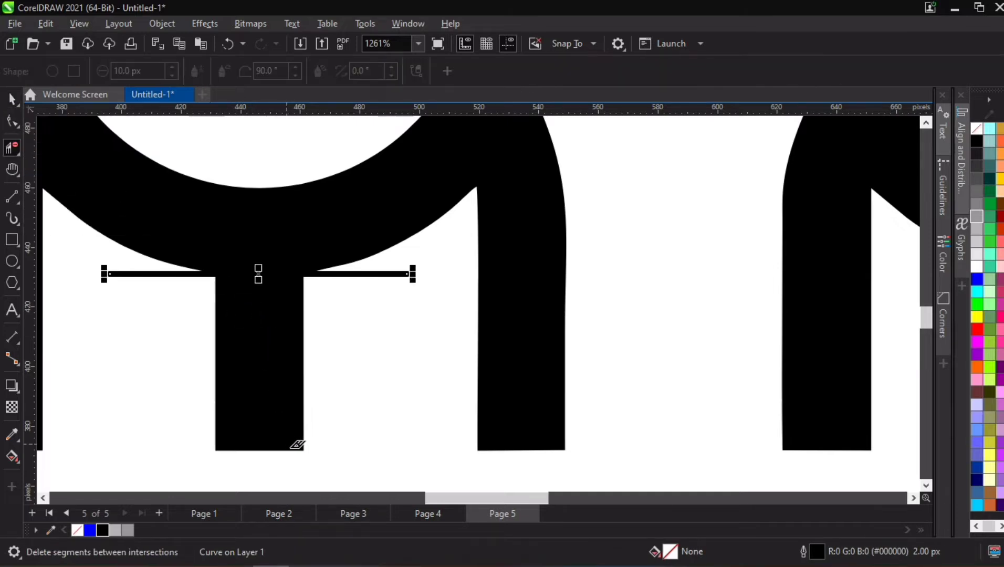
left_click(300, 445)
key("ctrl+z")
scroll(327, 378, "down", 3)
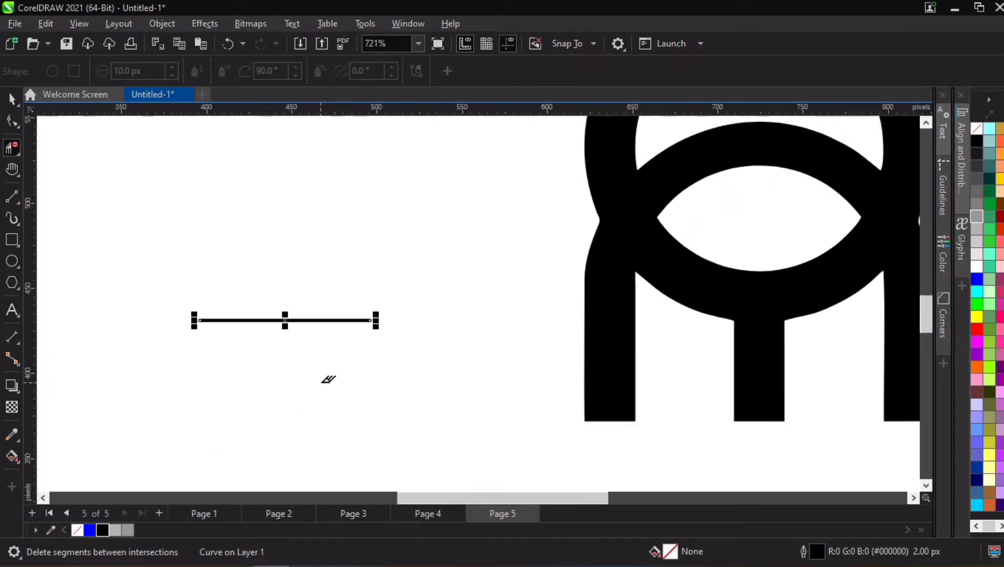
scroll(324, 367, "down", 2)
left_click(11, 99)
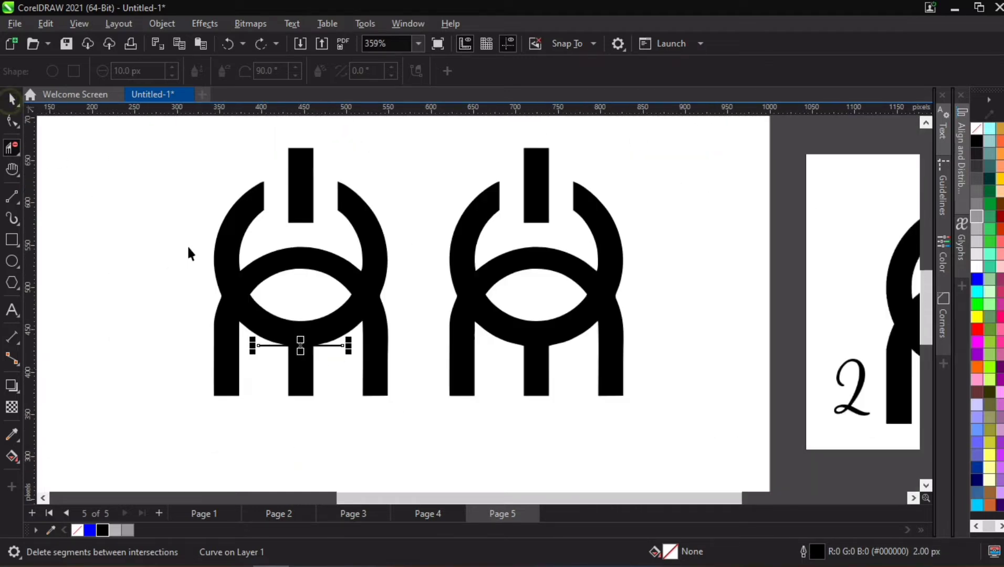
- Trim the white eye shape out of the first logo's body and delete the eye shape
left_click(230, 250)
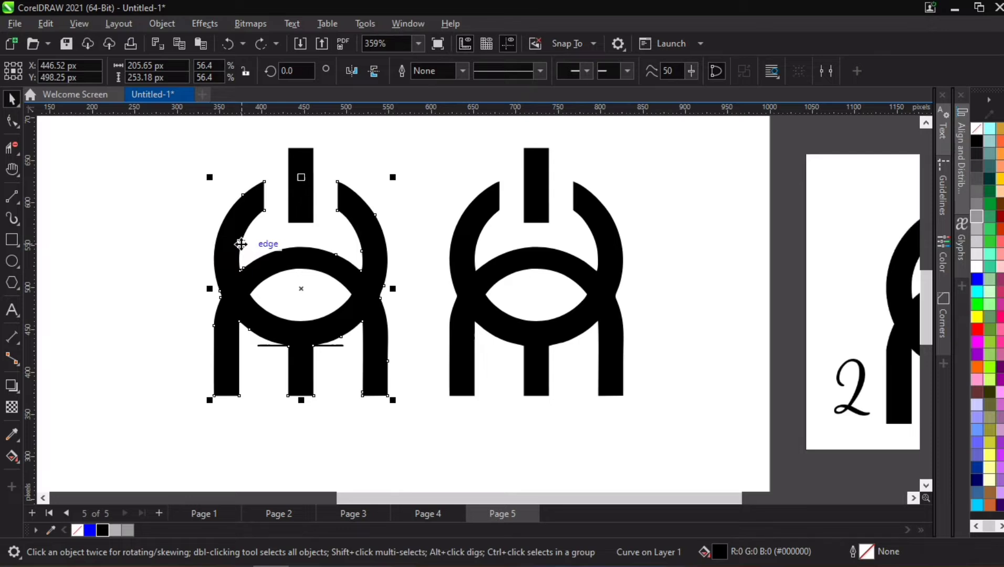
left_click(159, 272)
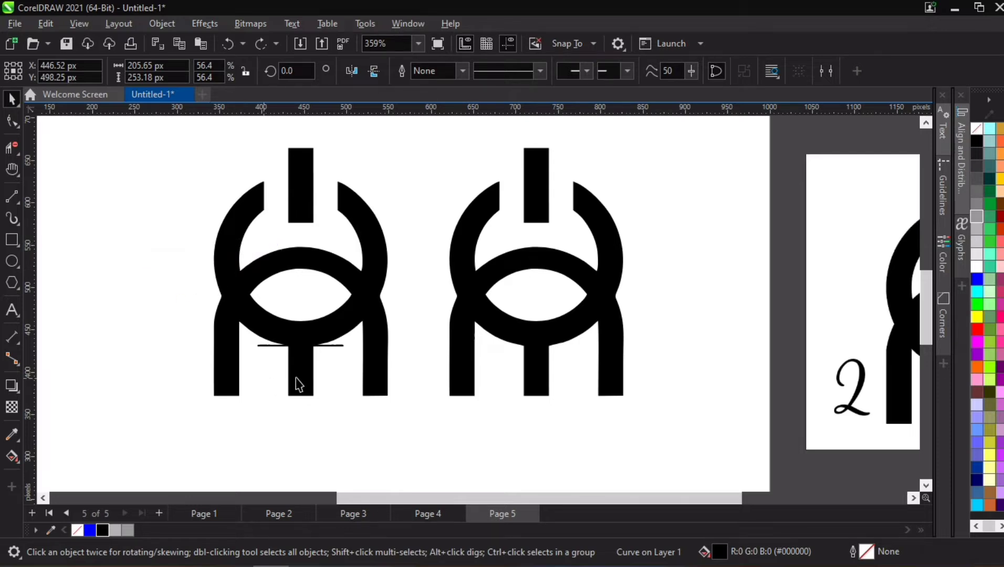
double_click(300, 289)
left_click(327, 305)
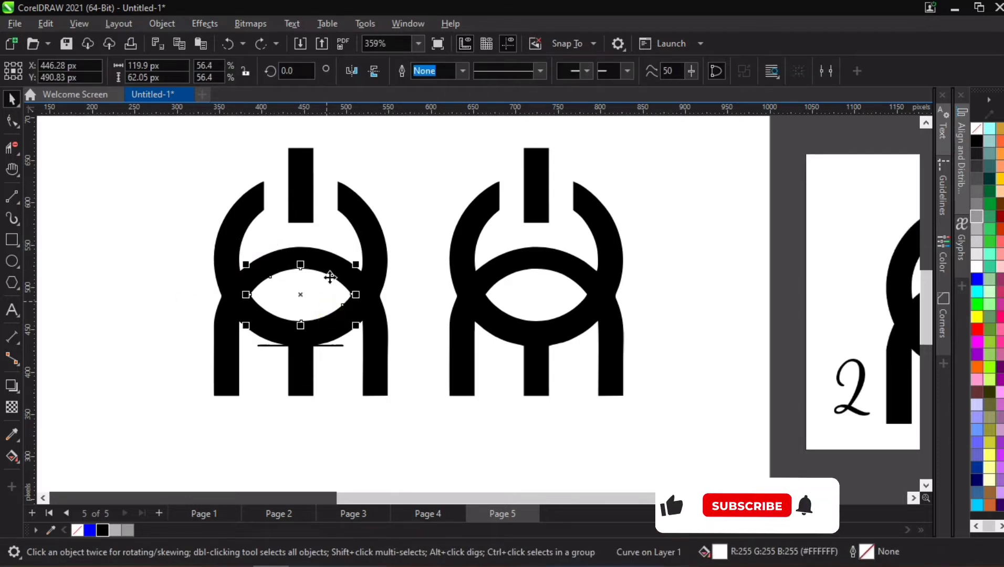
key("Delete")
left_click(300, 285)
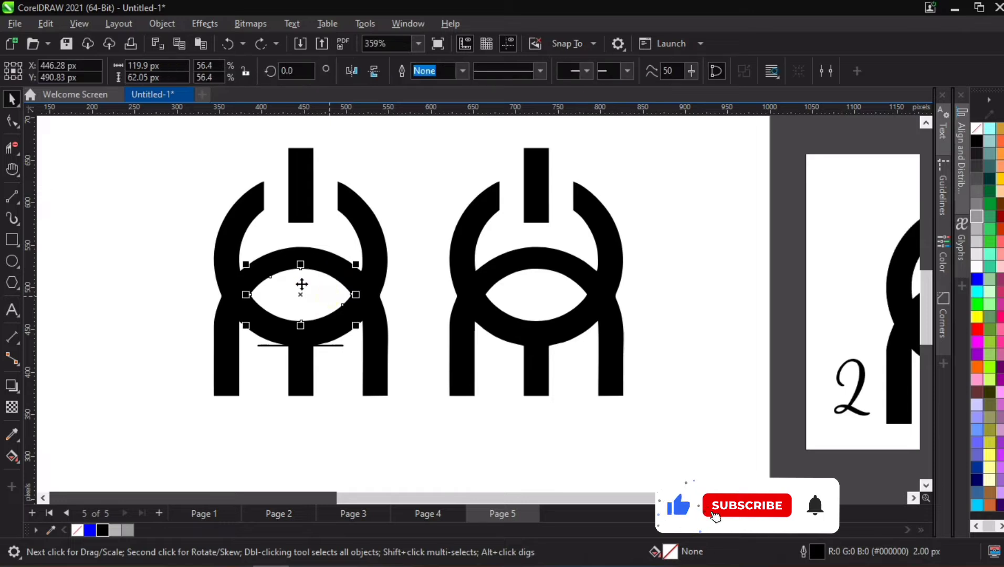
left_click(231, 269, "shift")
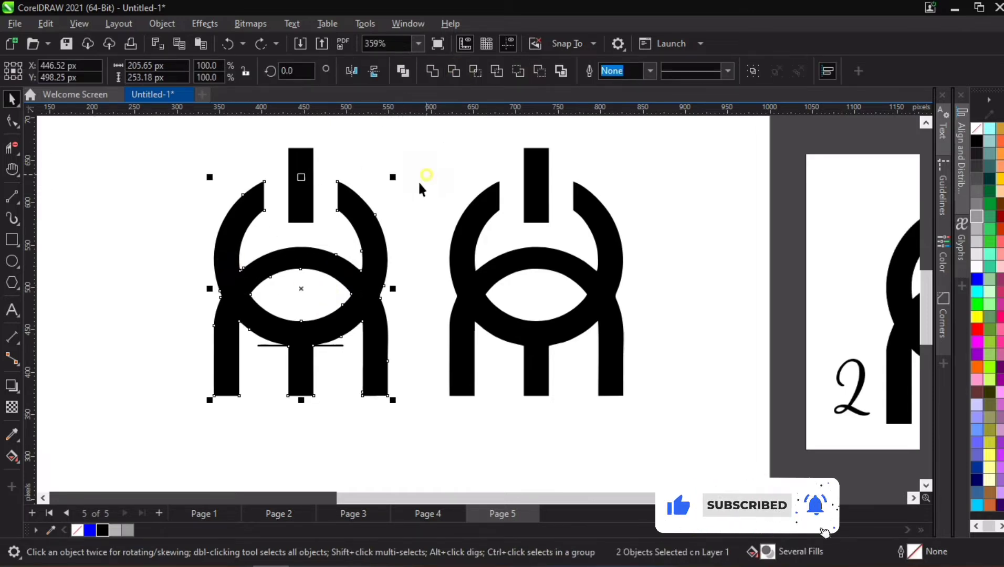
left_click(295, 281)
key("Delete")
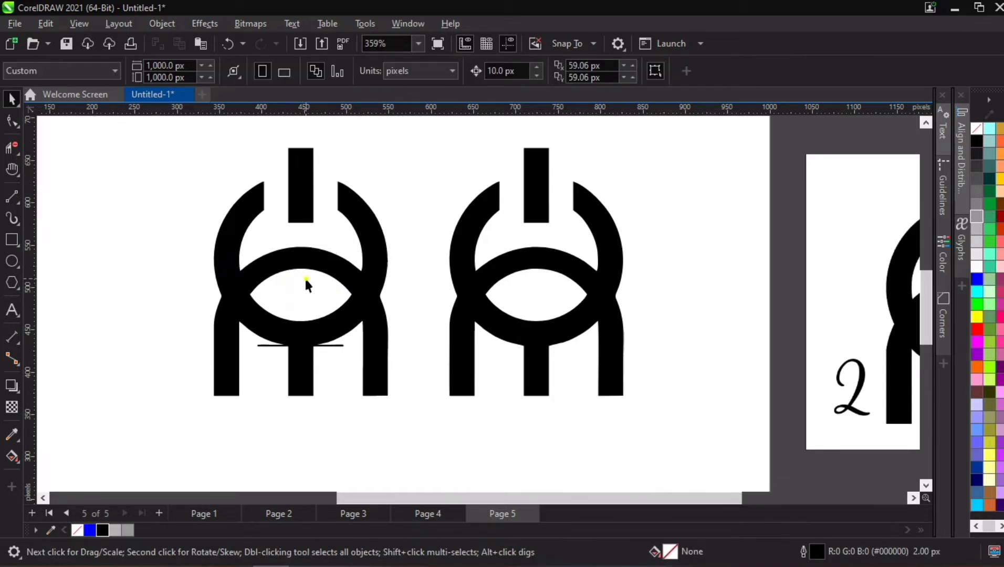
left_click(316, 253)
left_click(298, 225)
- Move the complete second logo copy off the page, to the far side of the original bitmap
scroll(296, 221, "down", 3)
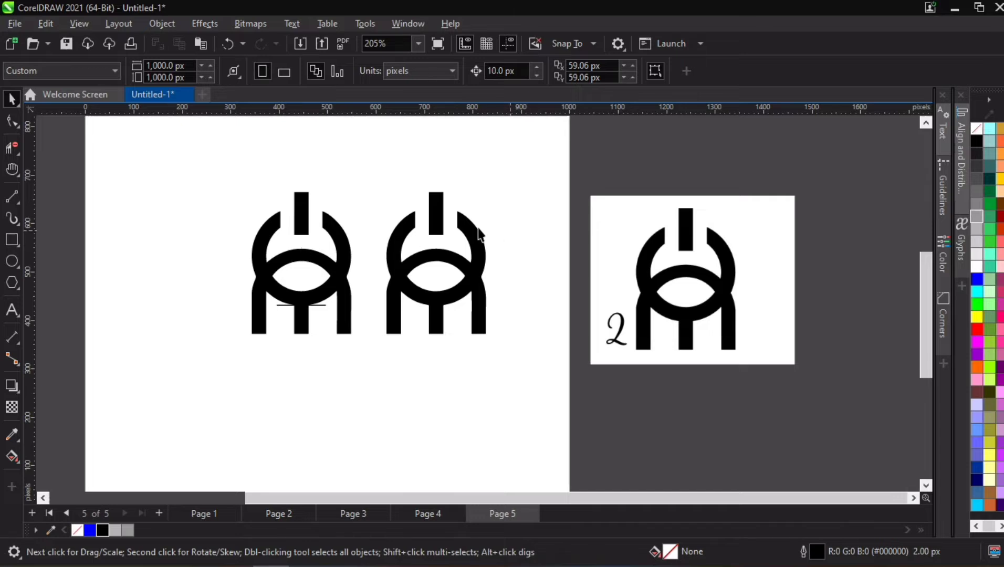
left_click(323, 310)
left_click(184, 231)
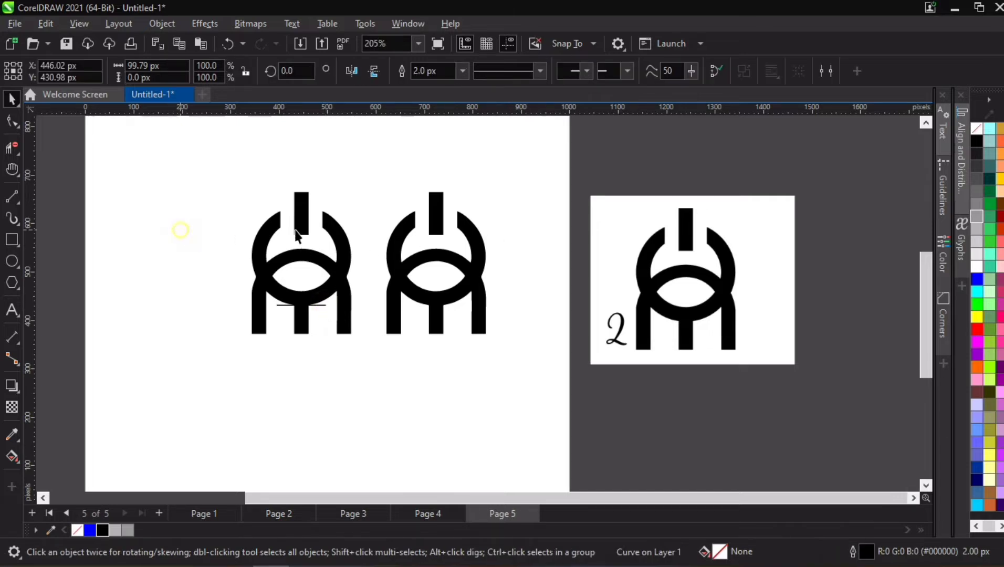
left_click_drag(354, 165, 524, 387)
left_click_drag(448, 262, 881, 261)
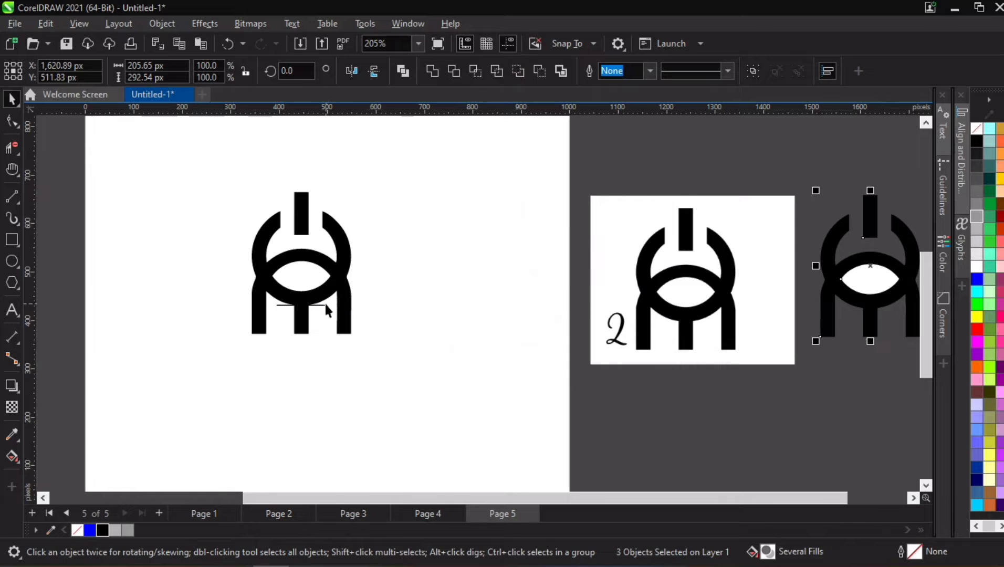
- Move the straight line off the page above the bitmap, and shift the trimmed logo toward the page edge nearest the bitmap
left_click_drag(323, 303, 698, 146)
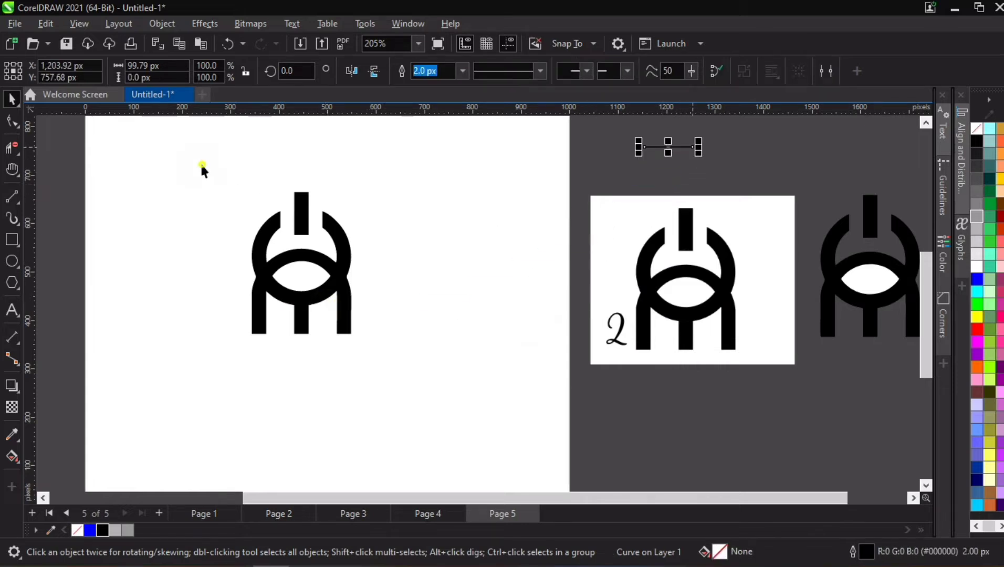
left_click_drag(202, 168, 367, 346)
left_click_drag(335, 273, 537, 251)
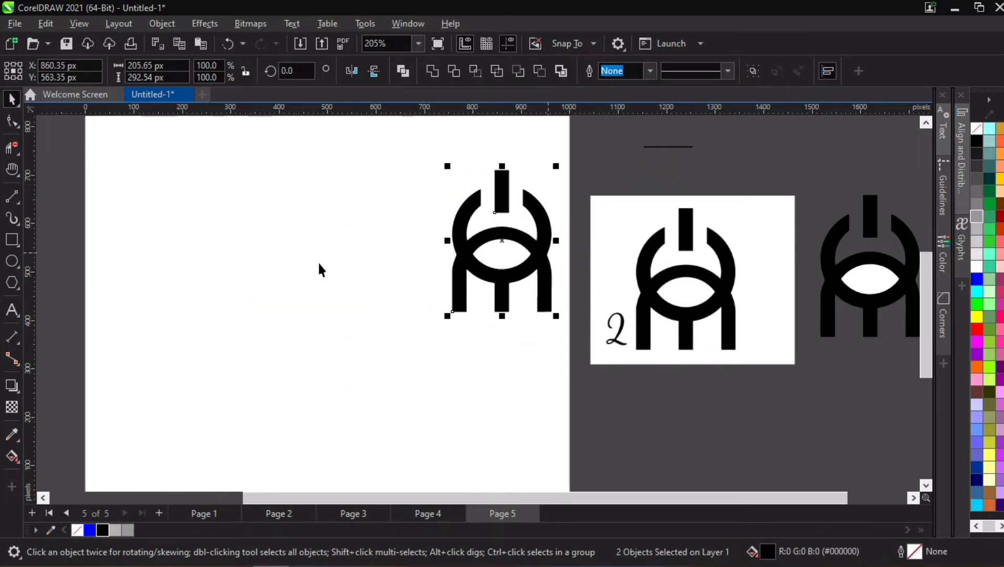
- Draw a circle about 285 px in diameter on the empty page area and add a concentric copy scaled to about 215 px
left_click(11, 261)
left_click_drag(242, 234, 380, 351)
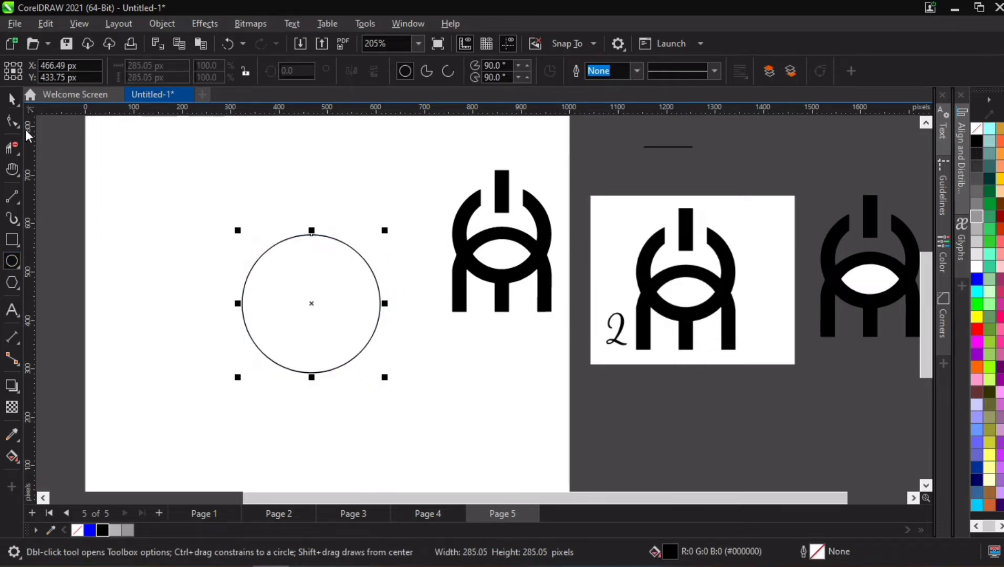
left_click(12, 99)
left_click_drag(385, 232, 370, 235)
- Draw a rectangle about 30 by 104 px across the lower part of the ring and centre it horizontally on the inner circle
scroll(265, 429, "up", 1)
scroll(305, 442, "up", 1)
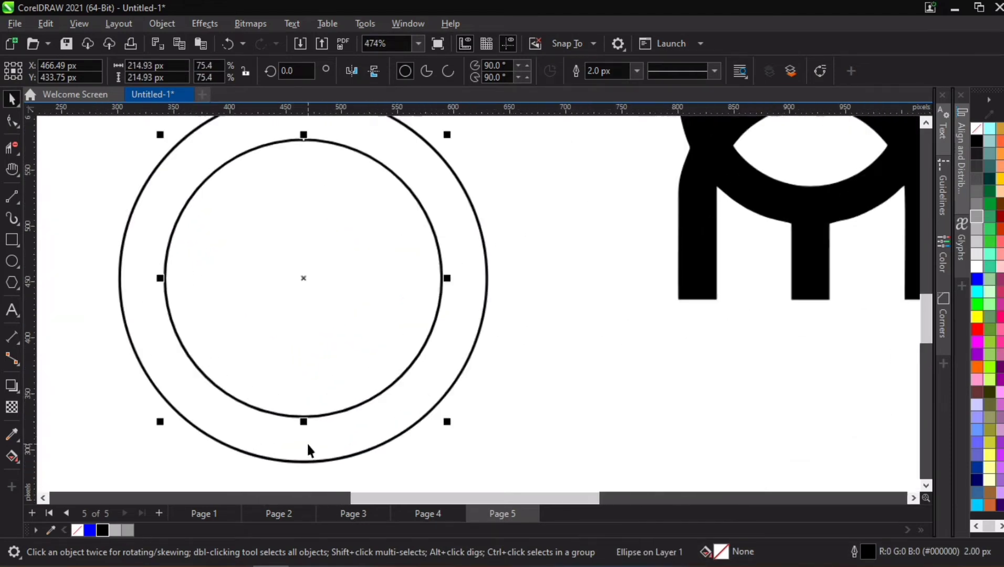
scroll(307, 444, "up", 1)
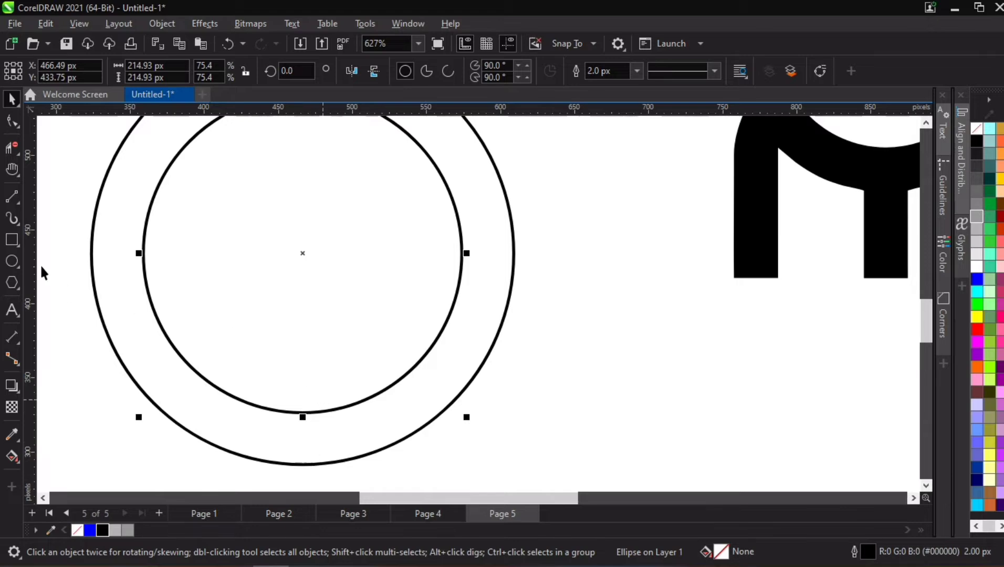
left_click(11, 239)
left_click_drag(266, 327, 313, 481)
left_click(10, 119)
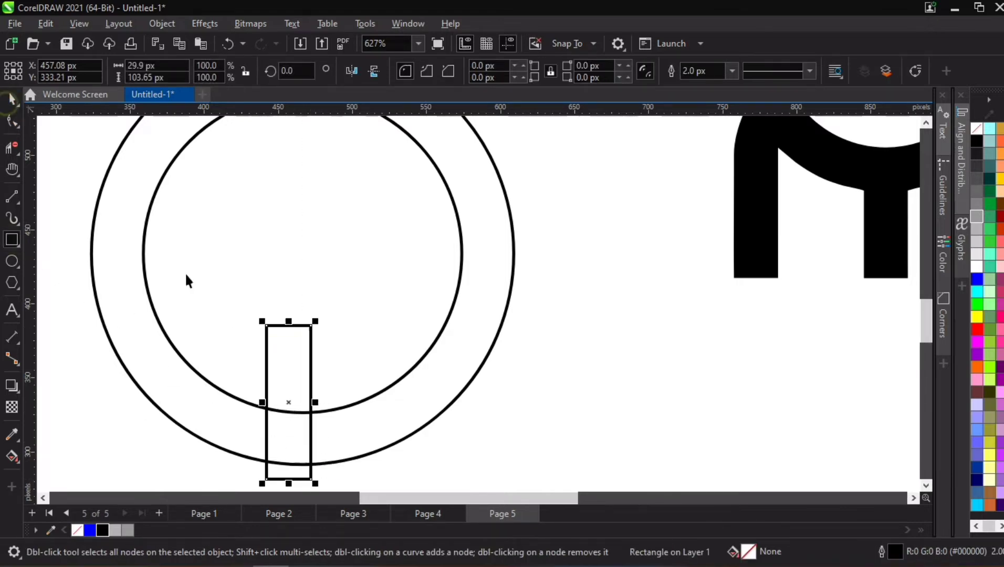
key("space")
left_click(359, 404, "shift")
key("c")
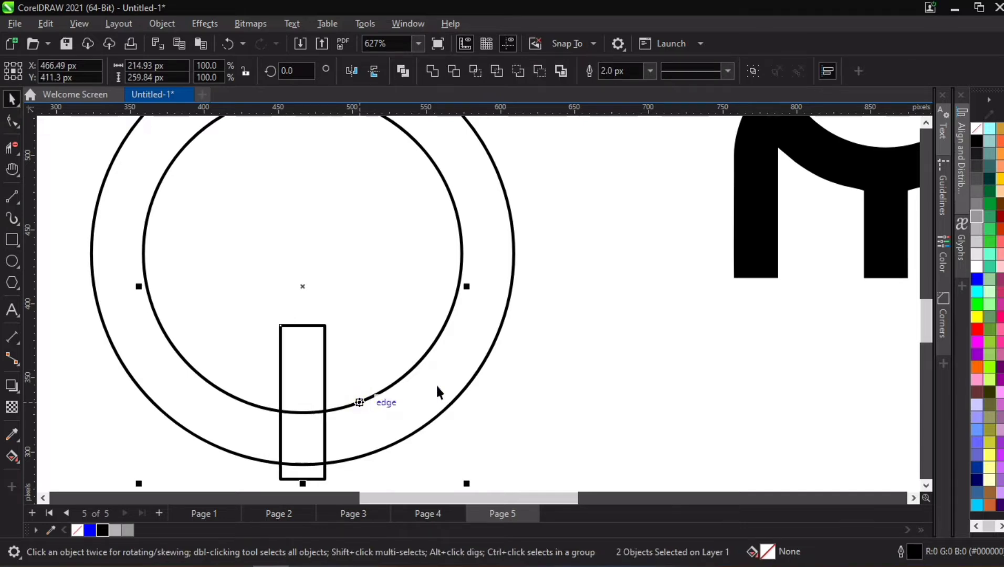
left_click(436, 384)
- Shorten the rectangle to about 35 px tall so it spans exactly between the inner and outer circles
left_click(301, 325)
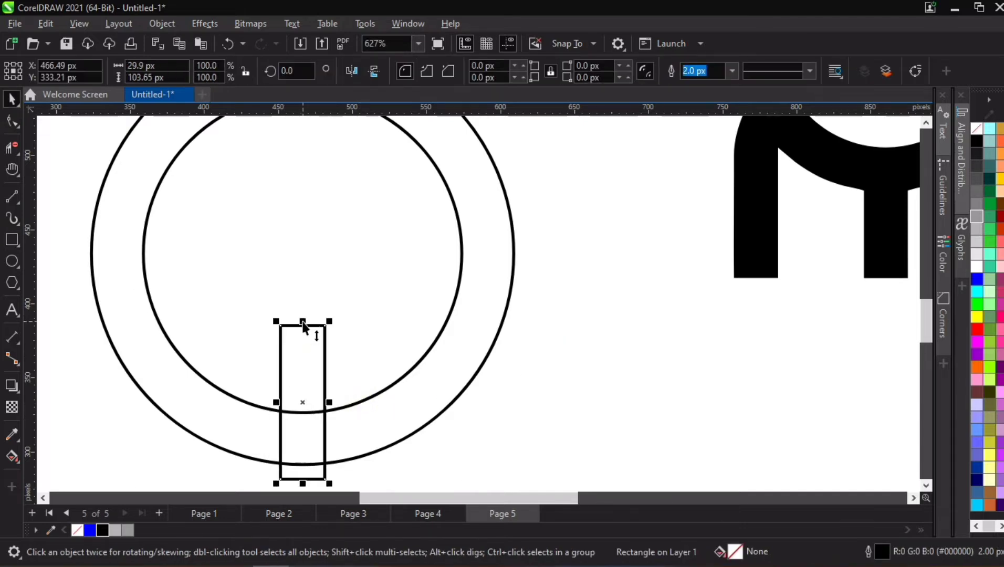
left_click_drag(303, 324, 312, 412)
left_click_drag(303, 483, 309, 465)
- Move the small rectangle into the upper part of the inner circle and set its rotation to 270 degrees
scroll(373, 373, "down", 3)
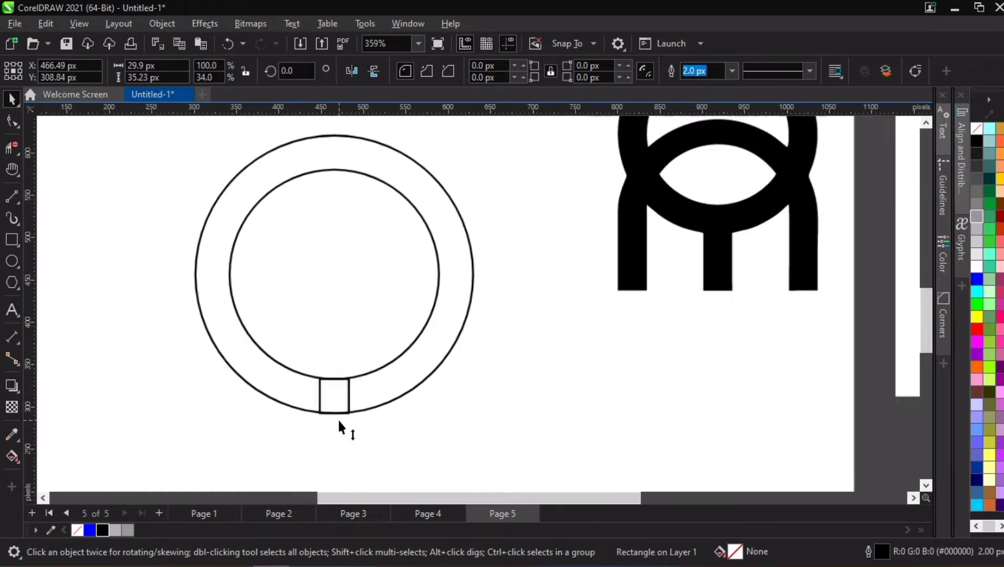
scroll(334, 396, "up", 3)
scroll(339, 397, "down", 5)
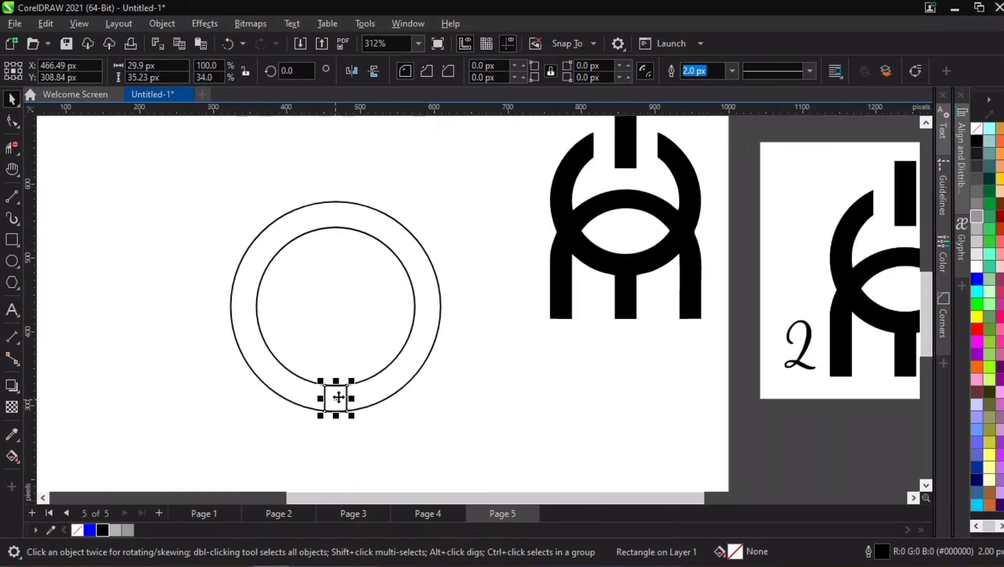
left_click_drag(338, 397, 350, 261)
left_click(347, 239)
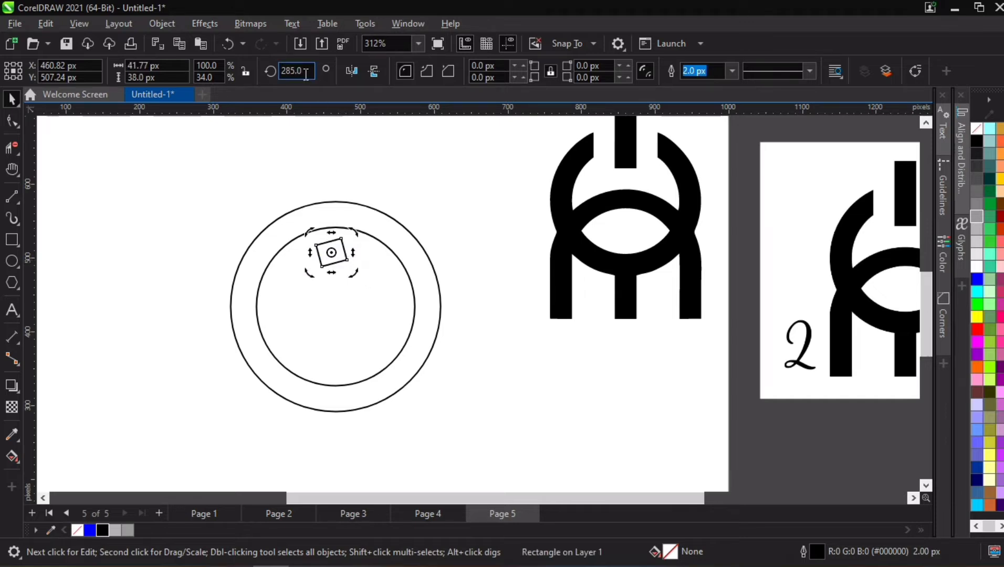
left_click_drag(293, 69, 308, 69)
type("0")
key("Return")
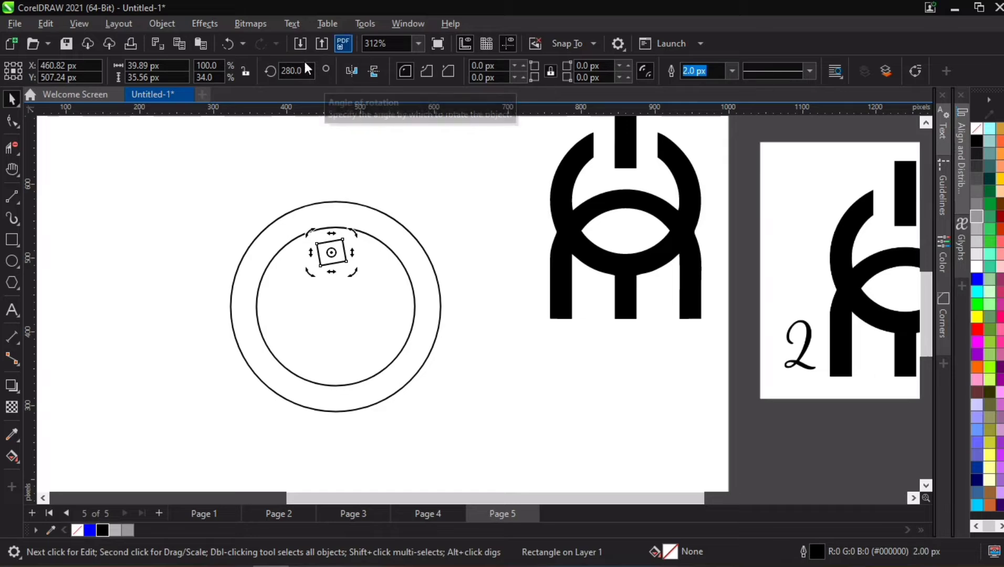
left_click_drag(284, 70, 315, 72)
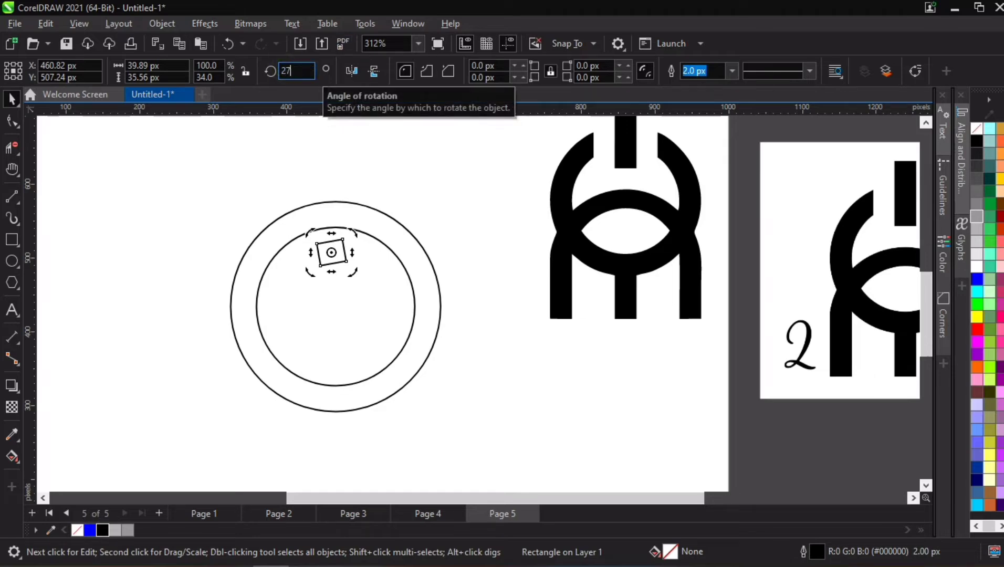
type("70")
key("Return")
left_click(326, 270)
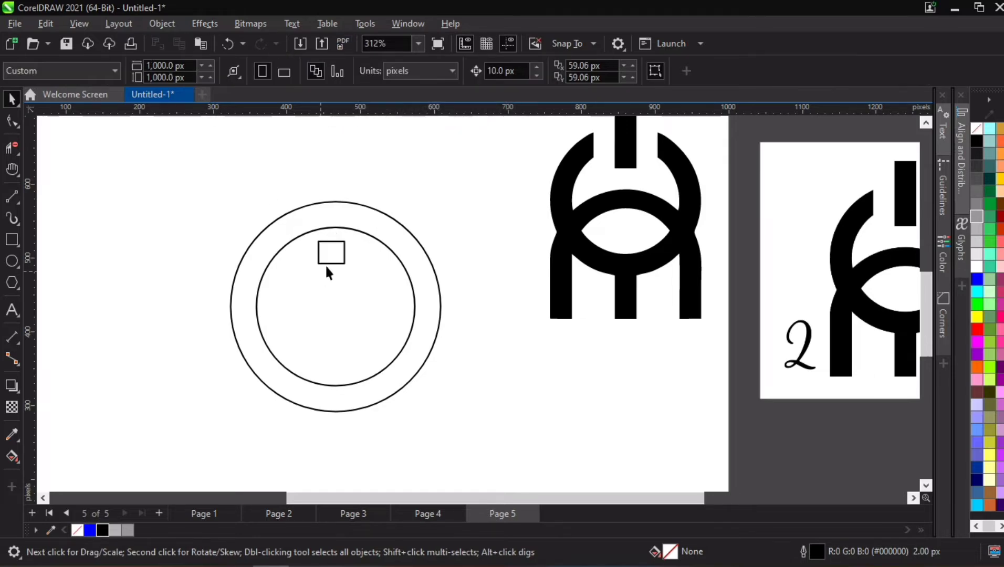
- Centre the rotated rectangle horizontally on the inner circle and place a copy of it off the page
scroll(341, 253, "up", 1)
left_click(346, 237)
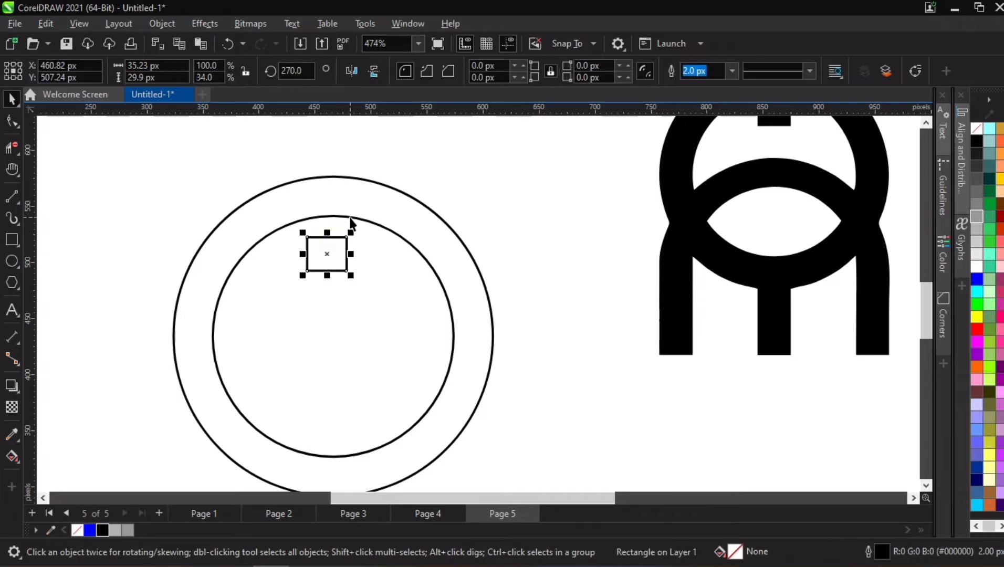
left_click(355, 217, "shift")
key("c")
scroll(355, 216, "down", 2)
left_click(387, 185)
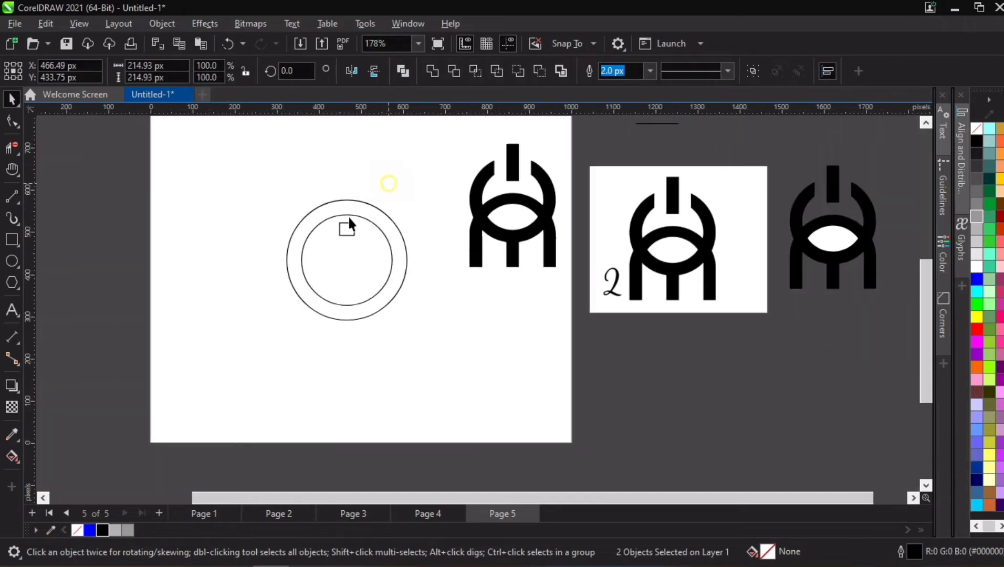
left_click_drag(346, 224, 120, 224)
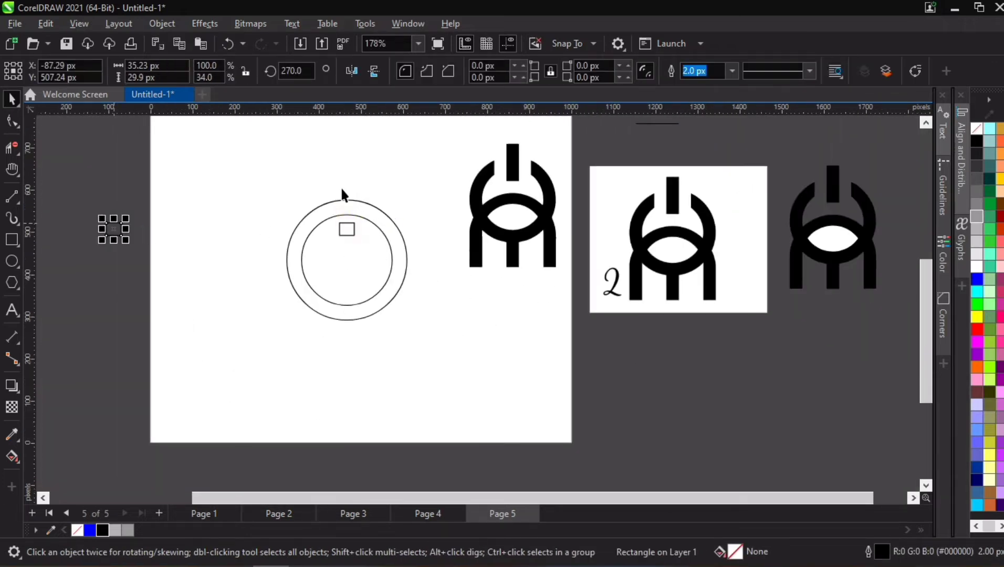
- Stretch the rectangle inside the ring upward to about 138 px tall so it crosses both circles
scroll(342, 195, "up", 1)
scroll(352, 197, "up", 1)
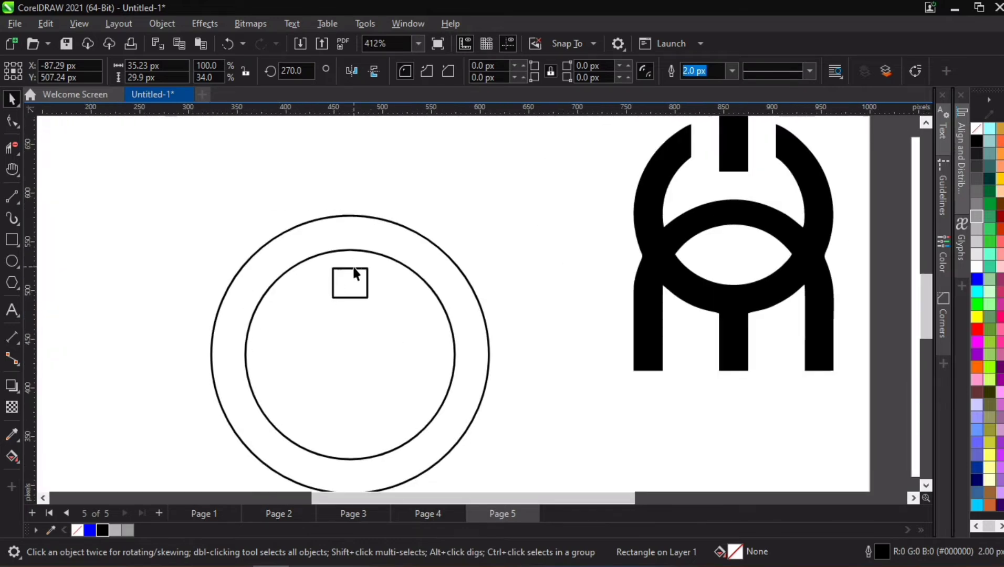
left_click_drag(350, 268, 349, 182)
scroll(354, 222, "down", 2)
scroll(367, 226, "up", 2)
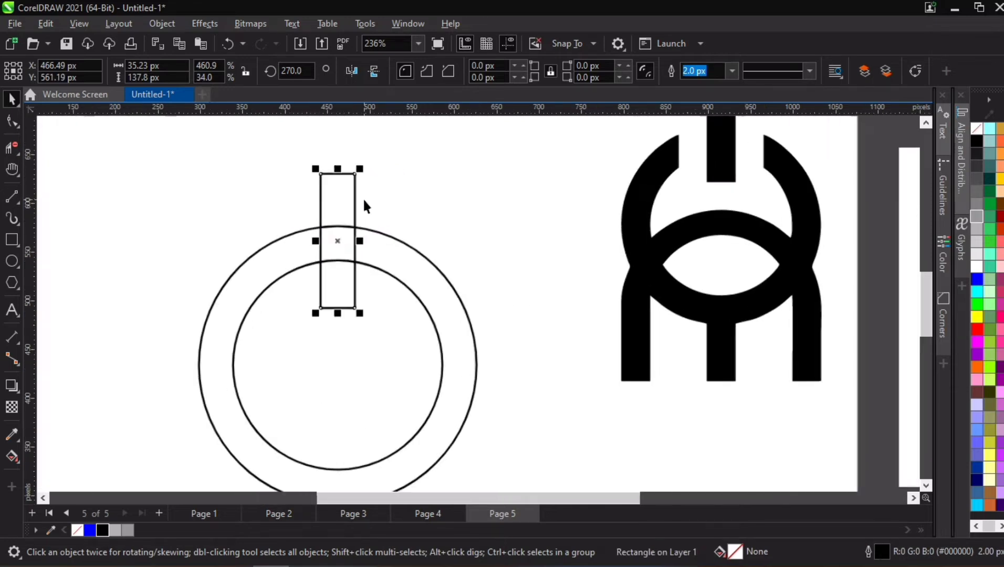
- Duplicate the tall rectangle about its centre, widening the copy to about 60 px, and compare it with the traced logo's gap
left_click_drag(361, 241, 373, 240)
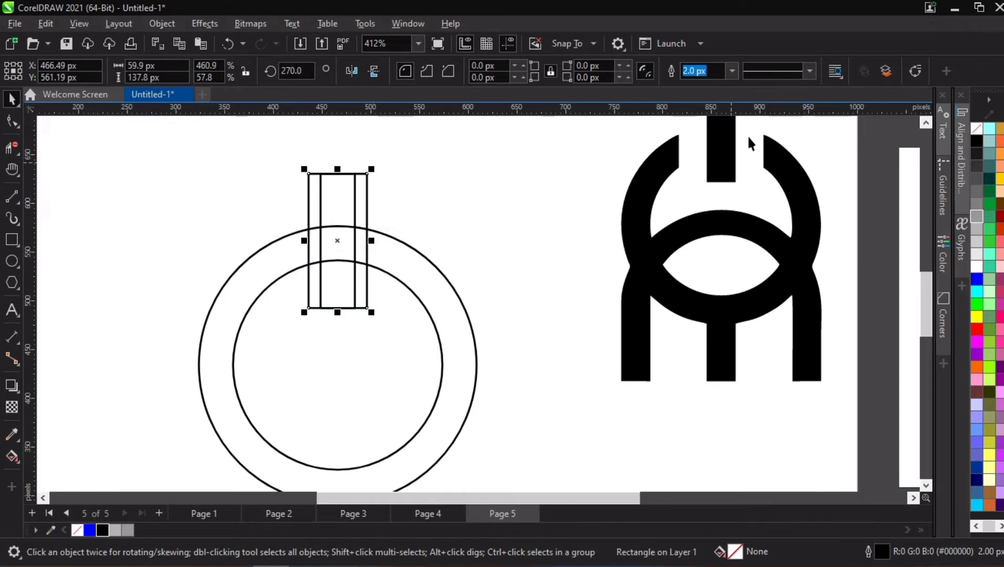
scroll(749, 129, "up", 3)
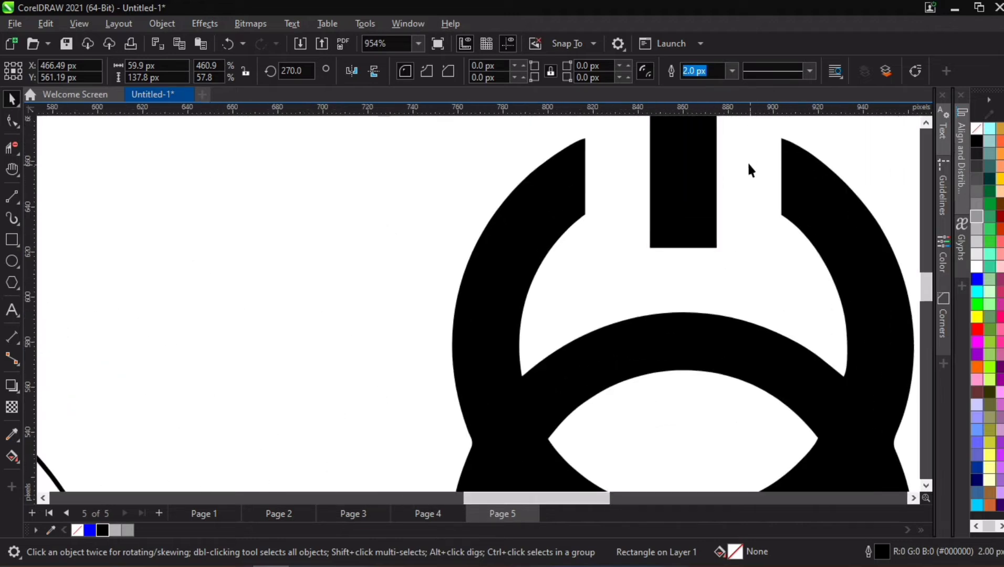
scroll(738, 159, "down", 2)
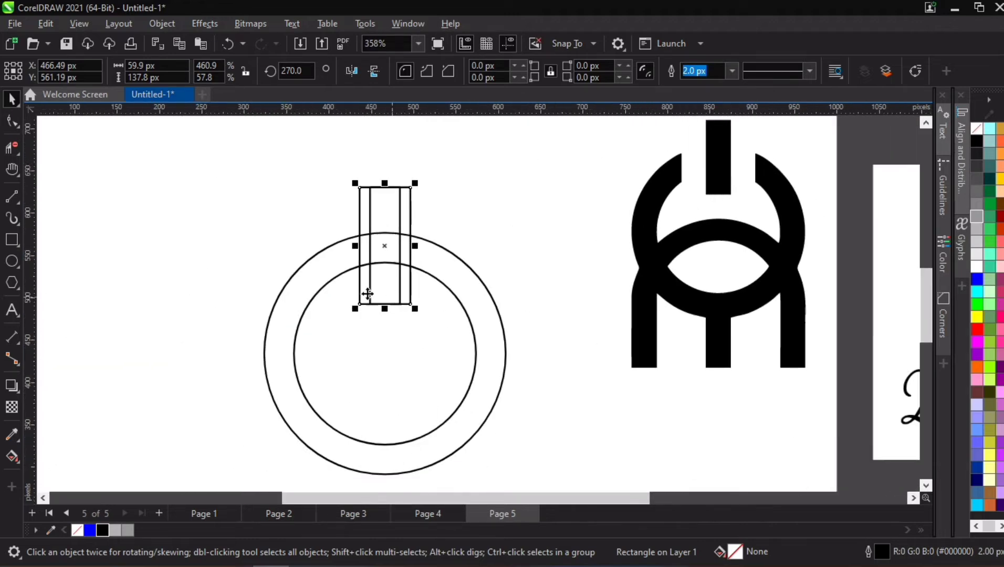
scroll(362, 297, "down", 2)
left_click(477, 235)
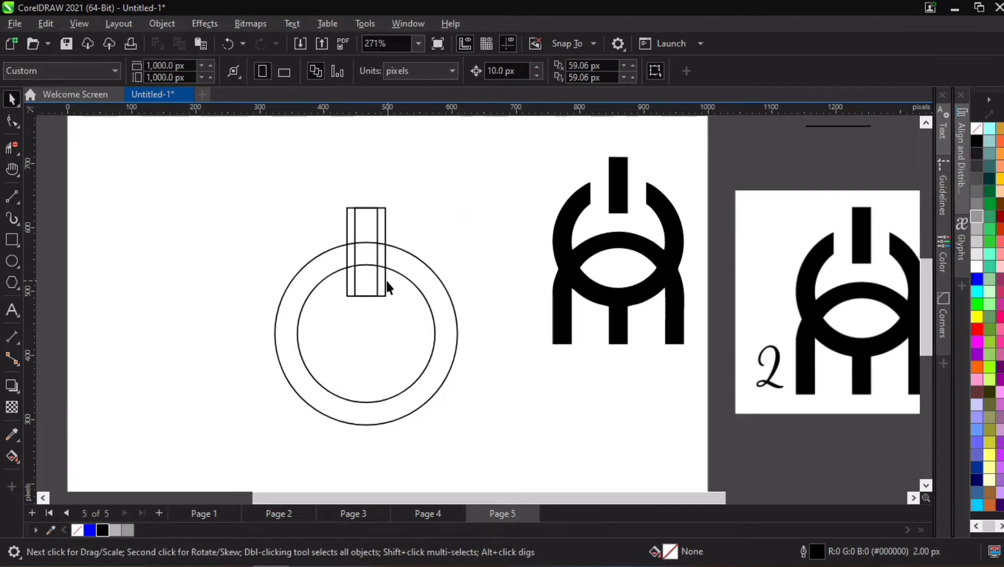
scroll(369, 315, "down", 1)
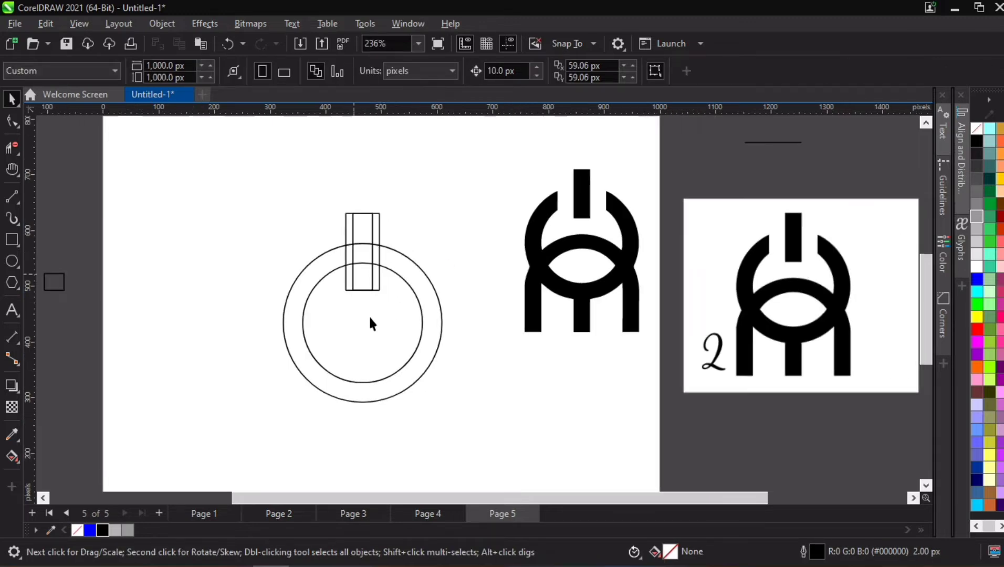
scroll(398, 364, "down", 1)
scroll(367, 424, "up", 1)
scroll(375, 326, "up", 1)
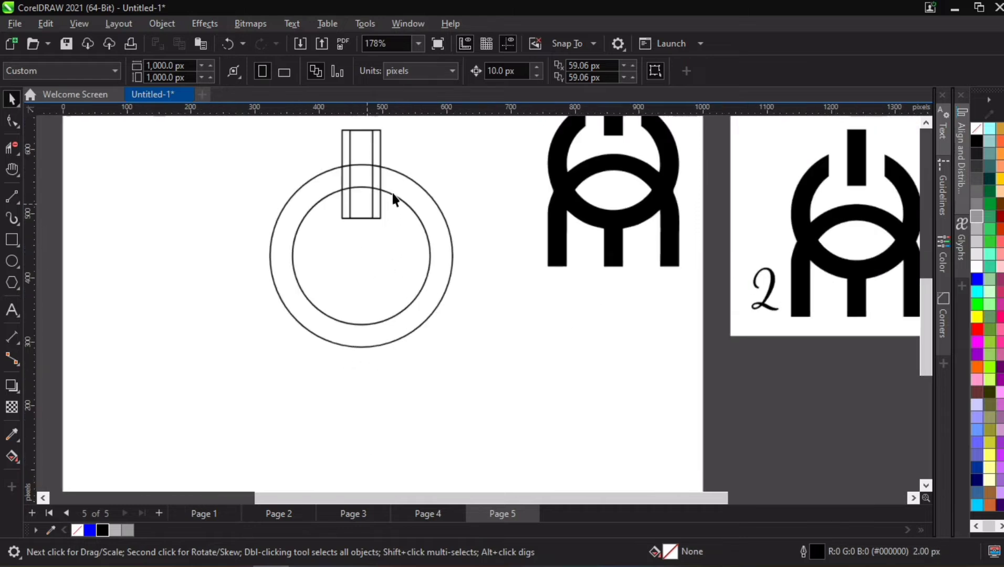
left_click_drag(391, 193, 390, 261)
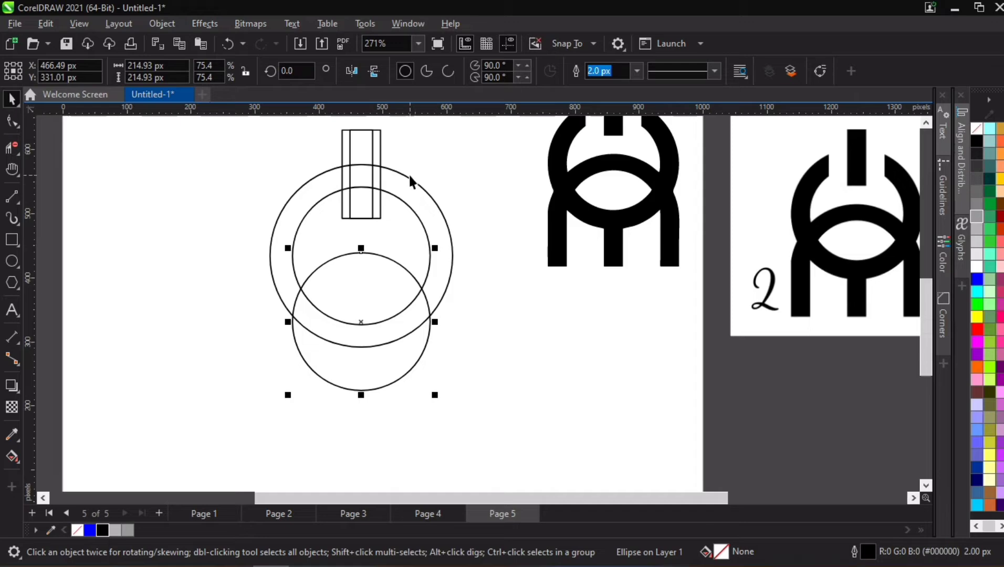
left_click_drag(408, 176, 415, 237)
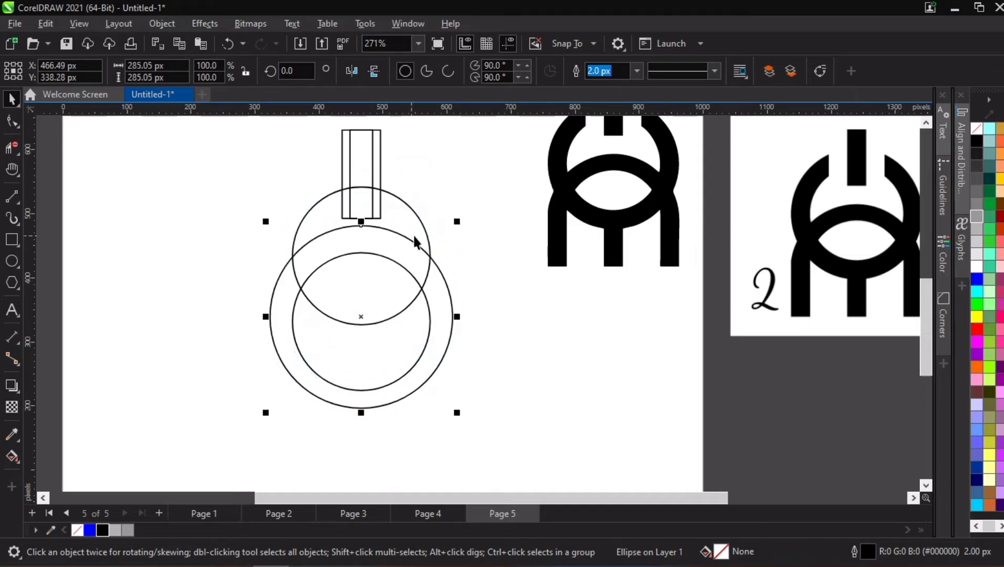
key("ctrl+z")
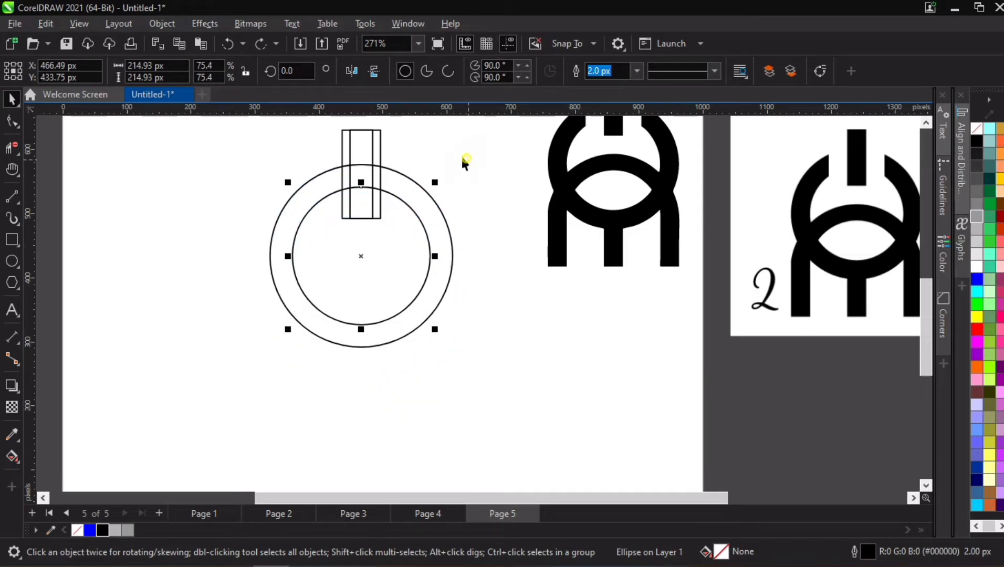
- Duplicate both concentric circles together straight down by about 133 px so the two rings overlap
left_click_drag(467, 158, 294, 326)
left_click_drag(253, 371, 252, 371)
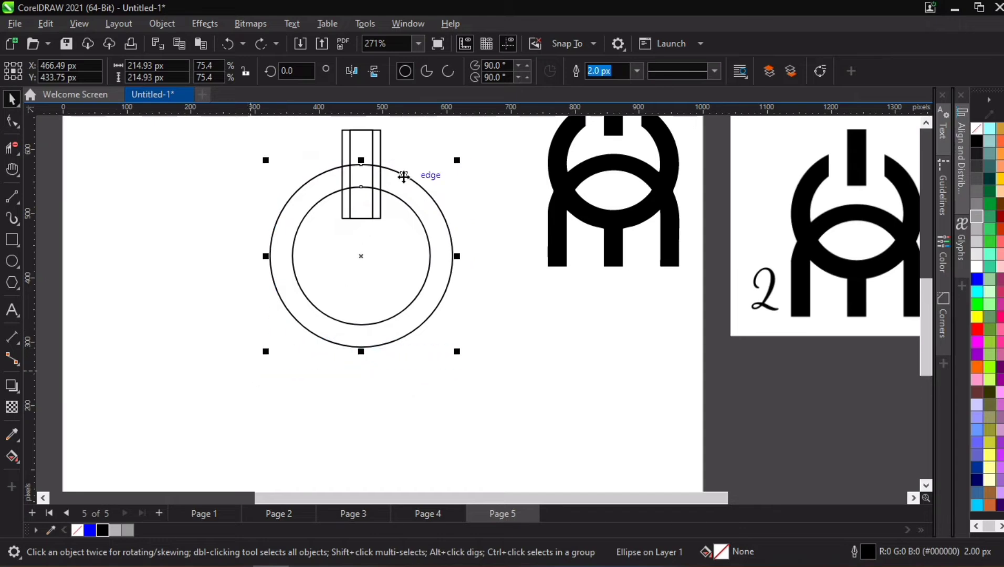
left_click_drag(399, 175, 406, 260)
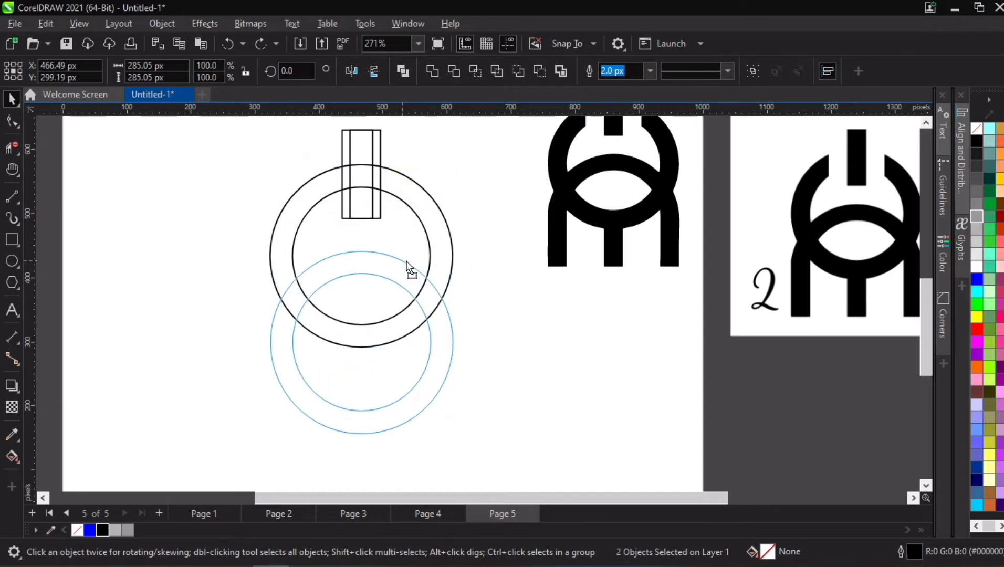
left_click_drag(407, 261, 406, 257)
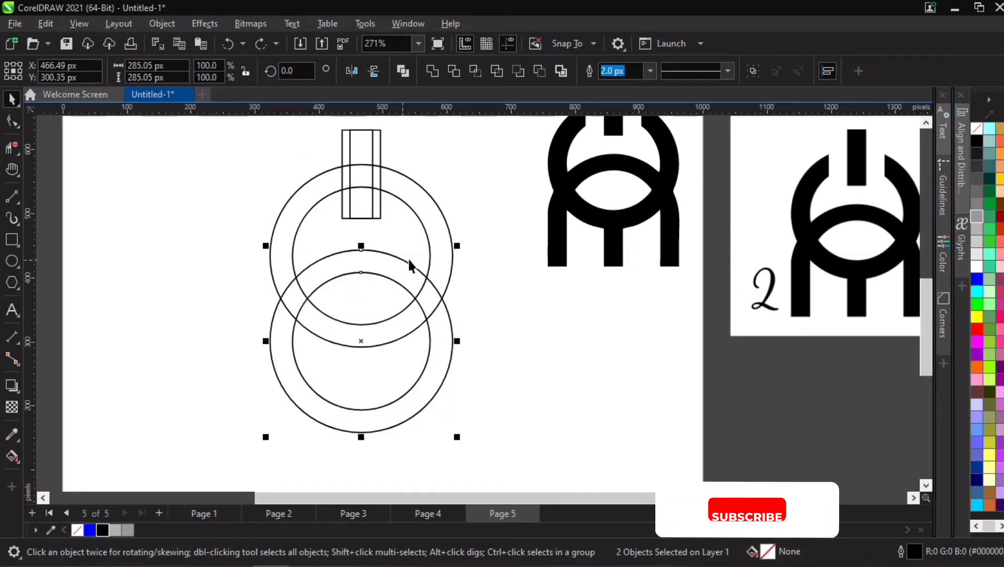
- Shorten both upper rectangles from below to about 100 px tall, ending just inside the upper ring's inner circle
scroll(358, 251, "down", 2)
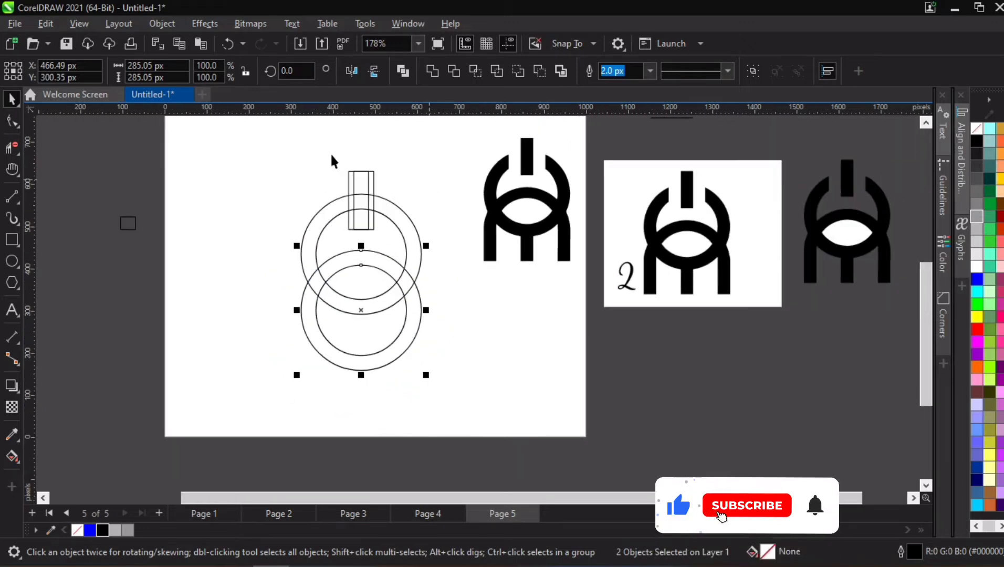
scroll(347, 139, "up", 2)
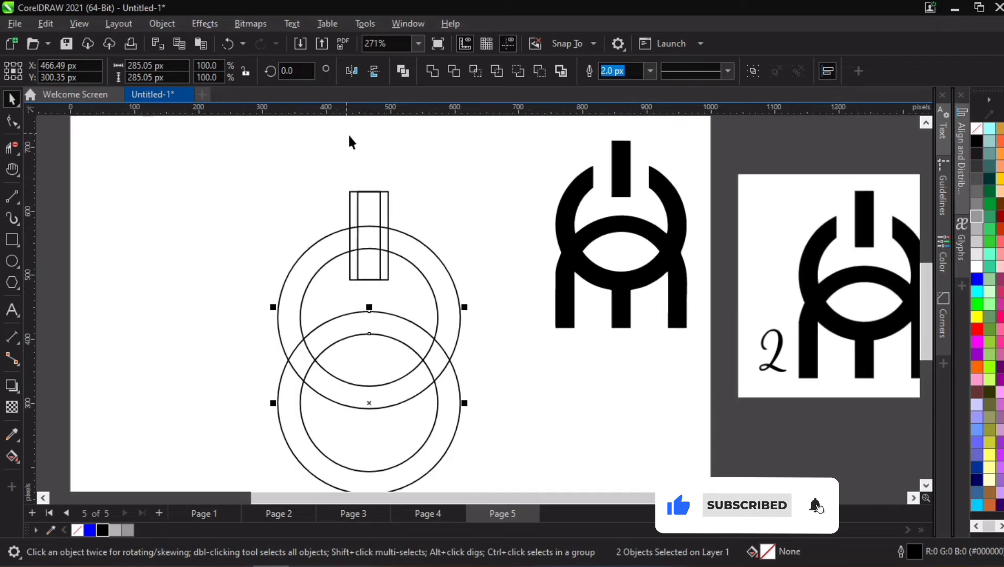
left_click(388, 231)
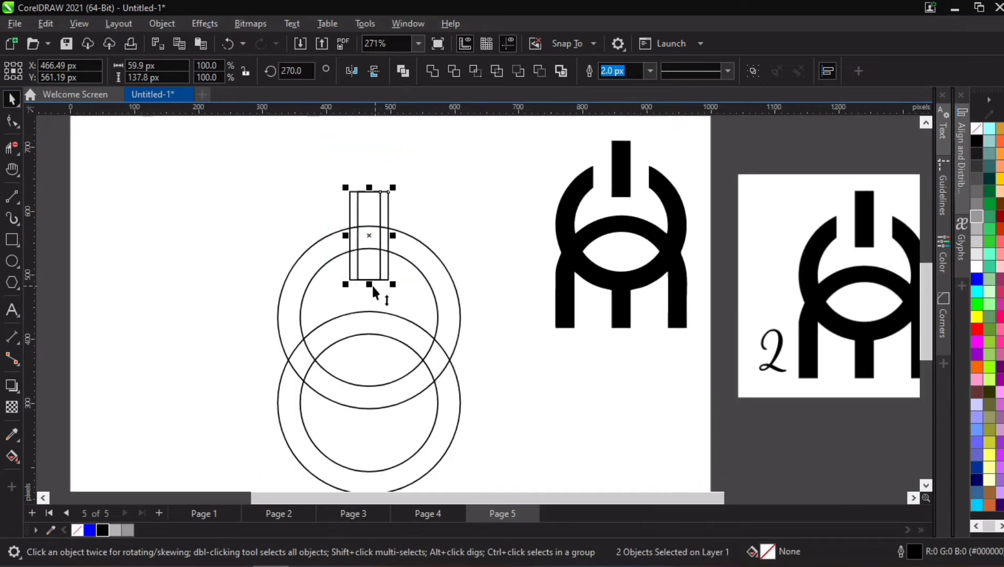
left_click_drag(369, 284, 371, 251)
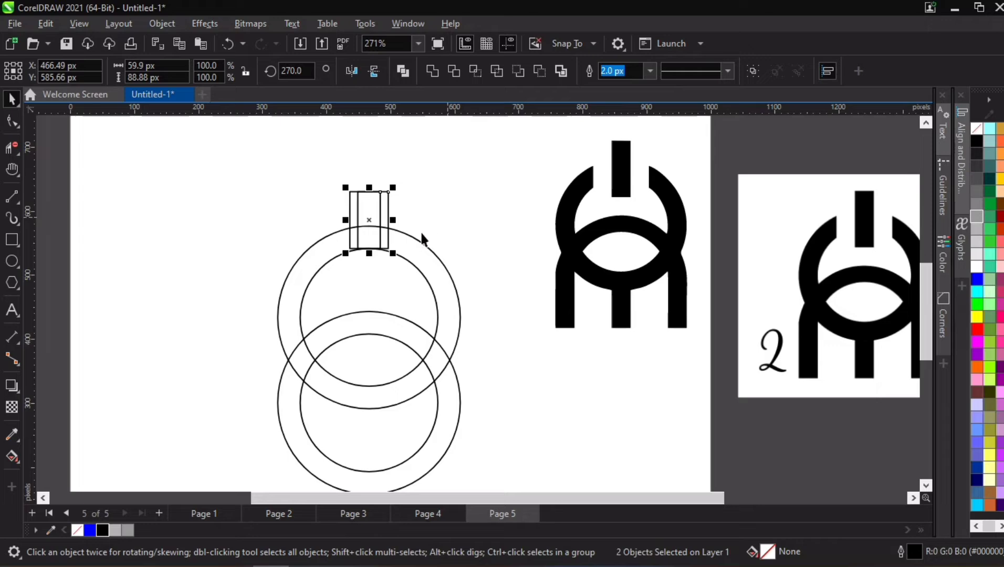
scroll(401, 235, "up", 2)
left_click_drag(346, 261, 348, 275)
scroll(422, 196, "down", 2)
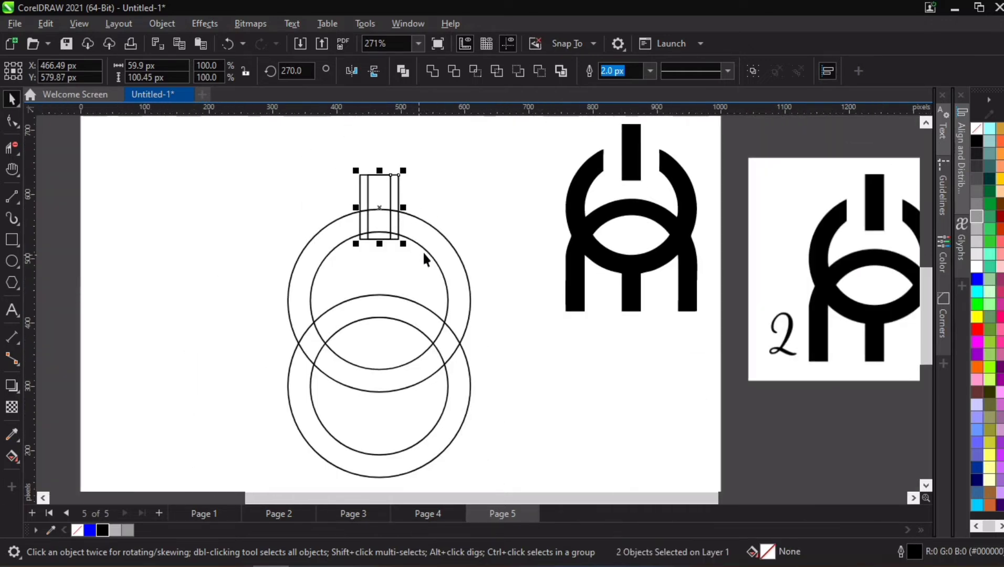
scroll(382, 224, "up", 2)
scroll(383, 224, "up", 2)
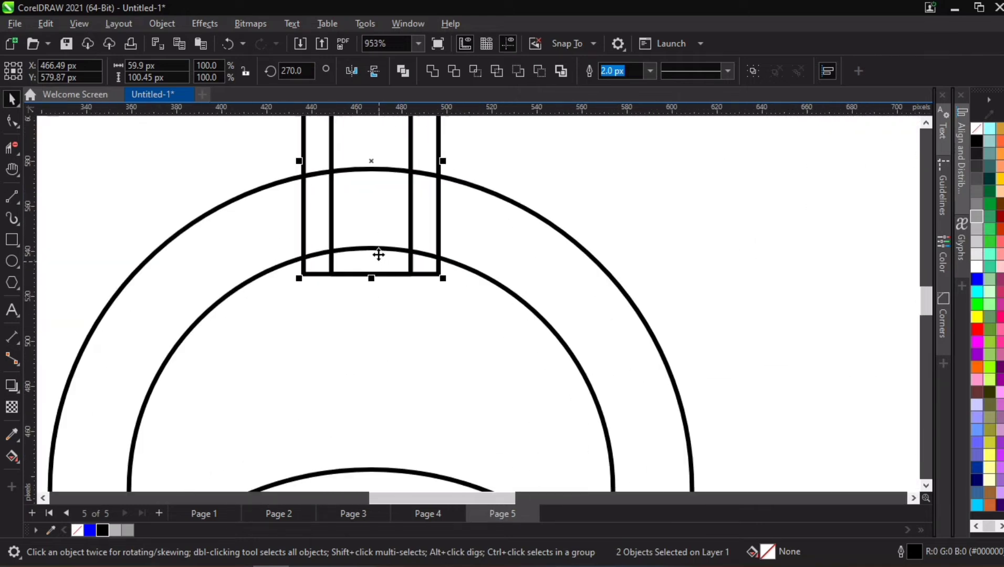
scroll(379, 254, "down", 4)
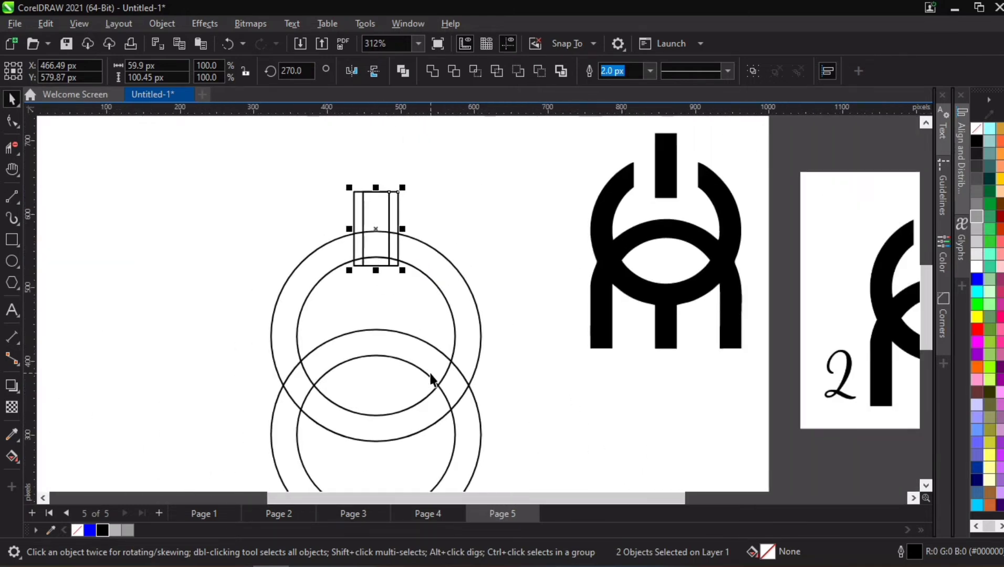
key("h")
left_click_drag(433, 376, 394, 332)
key("space")
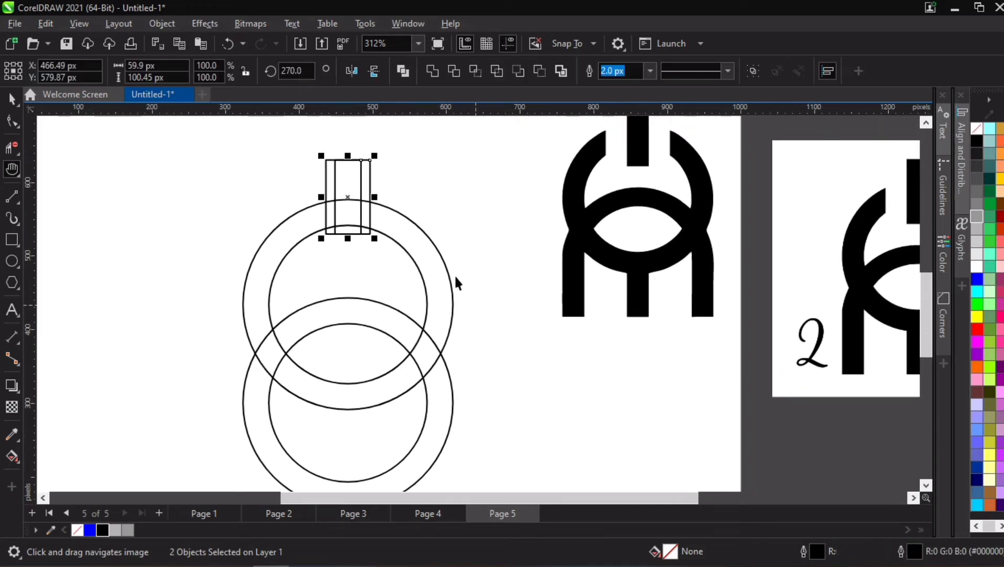
scroll(455, 278, "down", 2)
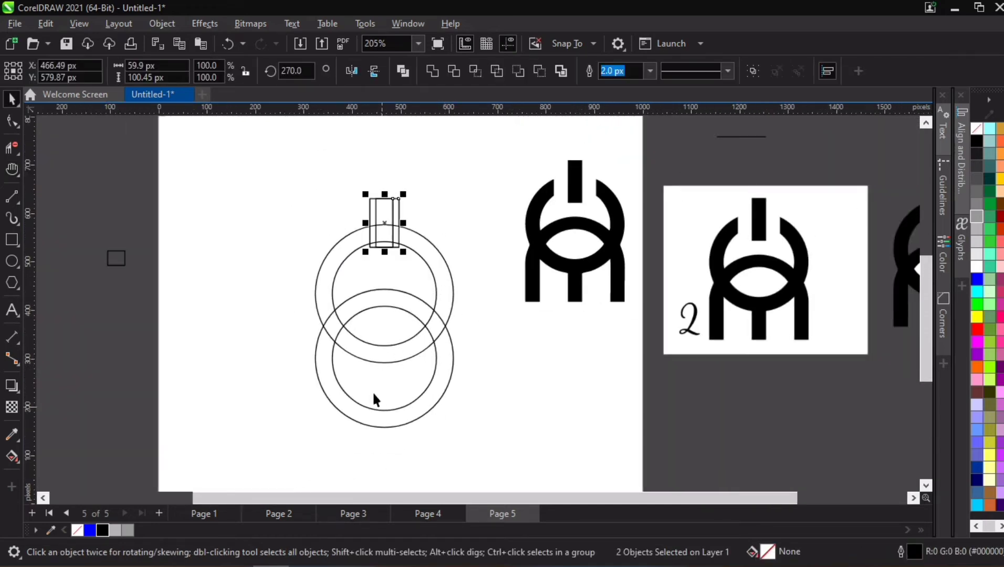
scroll(365, 326, "up", 1)
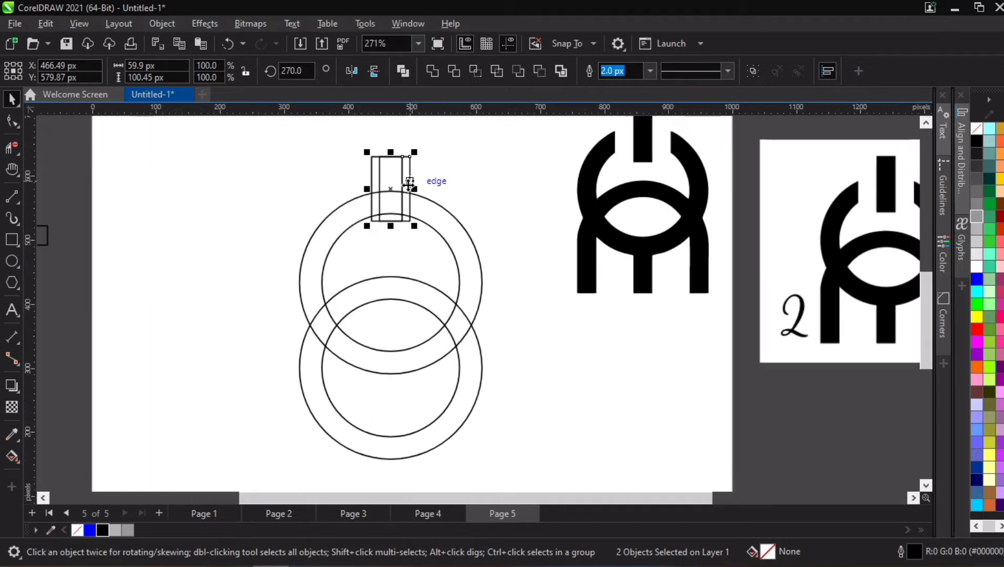
mouse_move(393, 192)
left_mouse_down()
mouse_move(325, 322)
mouse_move(237, 295)
left_mouse_up()
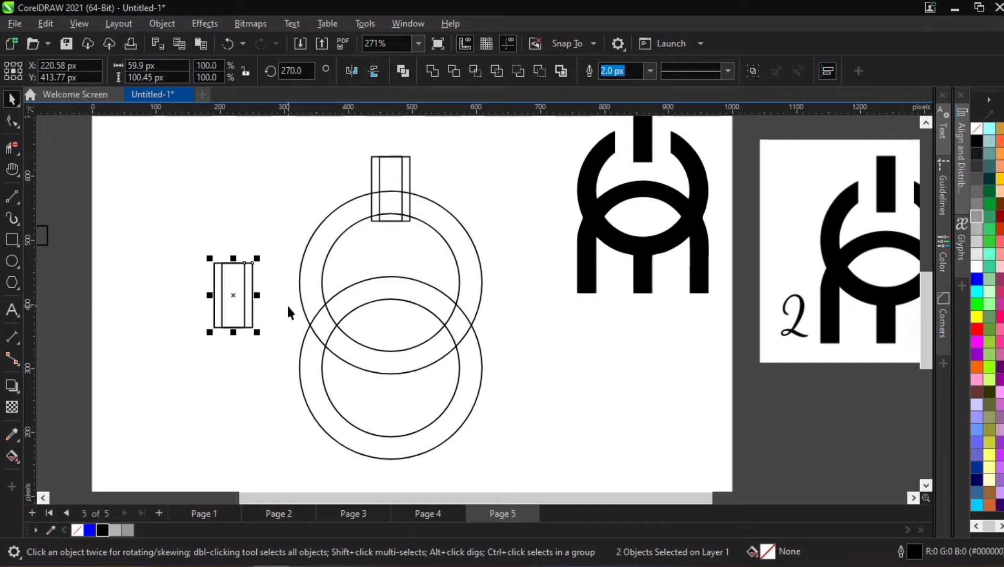
key("Delete")
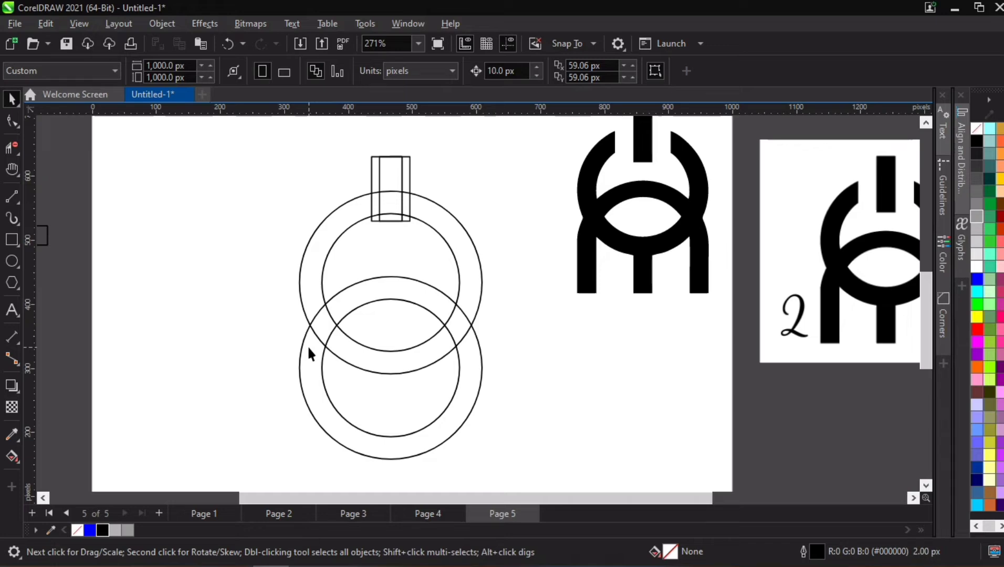
- Draw a horizontal line about 341 px long across the lower ring and nudge it up 10 px
scroll(309, 343, "down", 1)
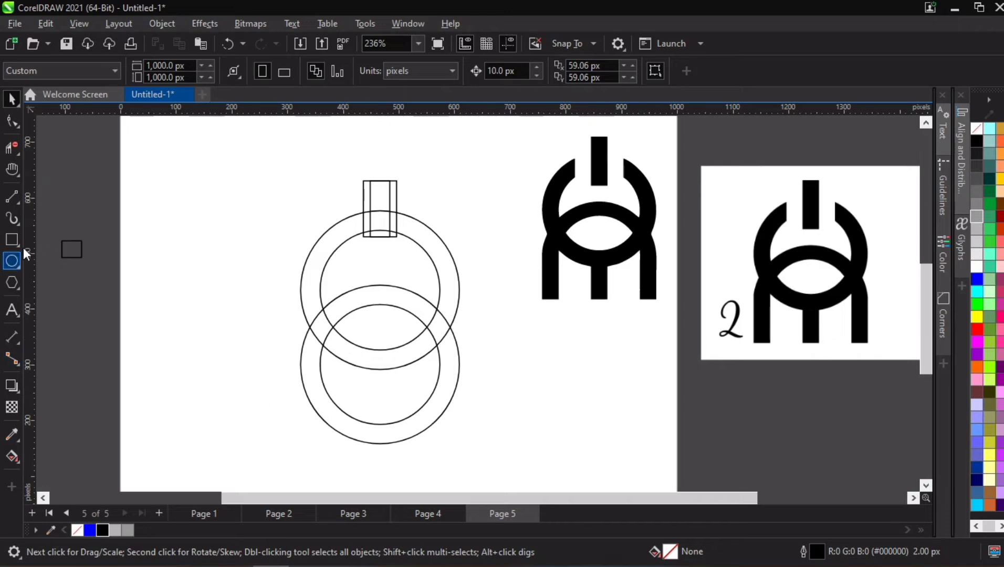
left_click(11, 197)
left_click_drag(279, 401, 467, 389)
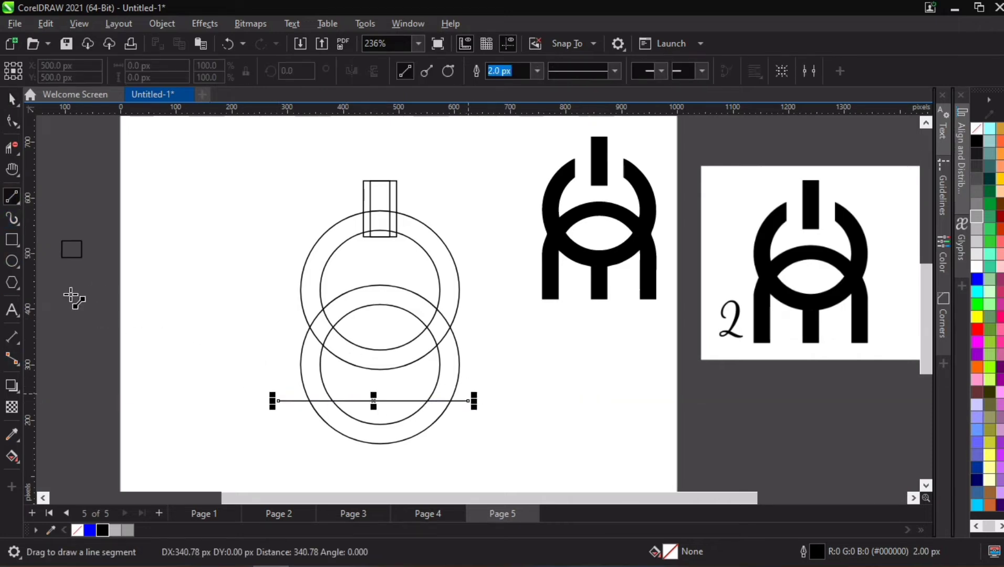
left_click(12, 98)
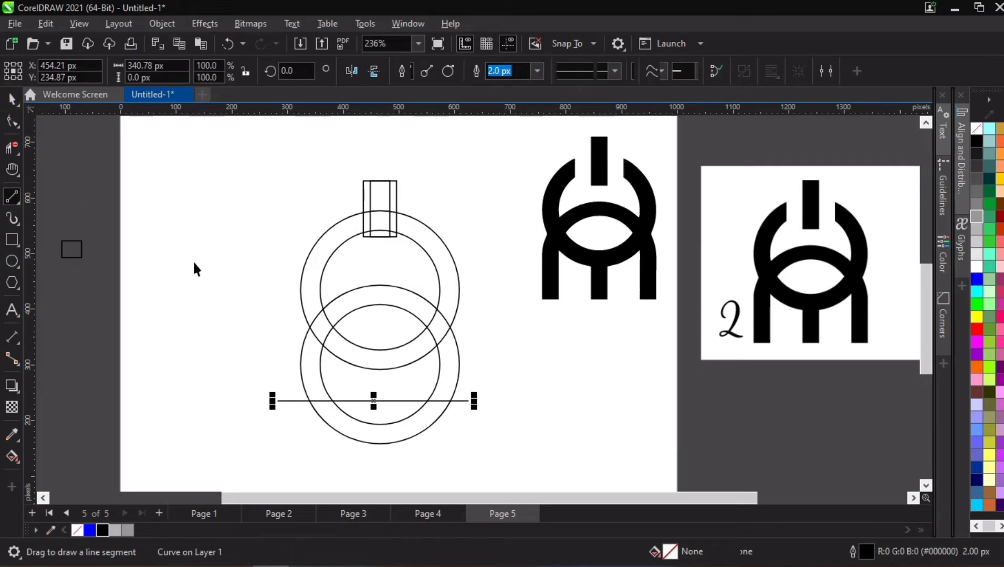
left_click(192, 259)
left_click(389, 401)
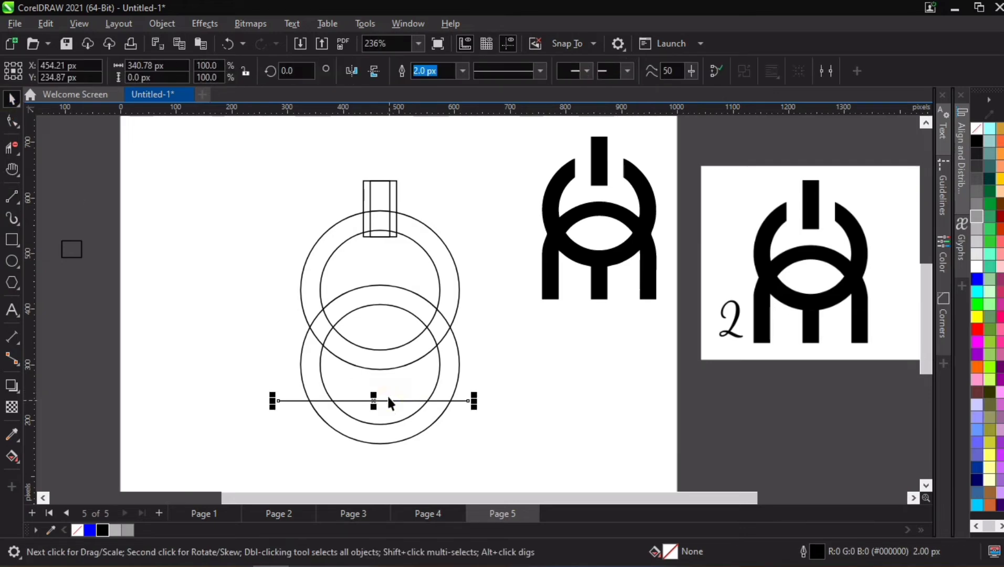
left_click_drag(389, 402, 387, 395)
- Move the rings, rectangles and line to the page's left edge and place a copy of them near the page centre
scroll(330, 341, "down", 2)
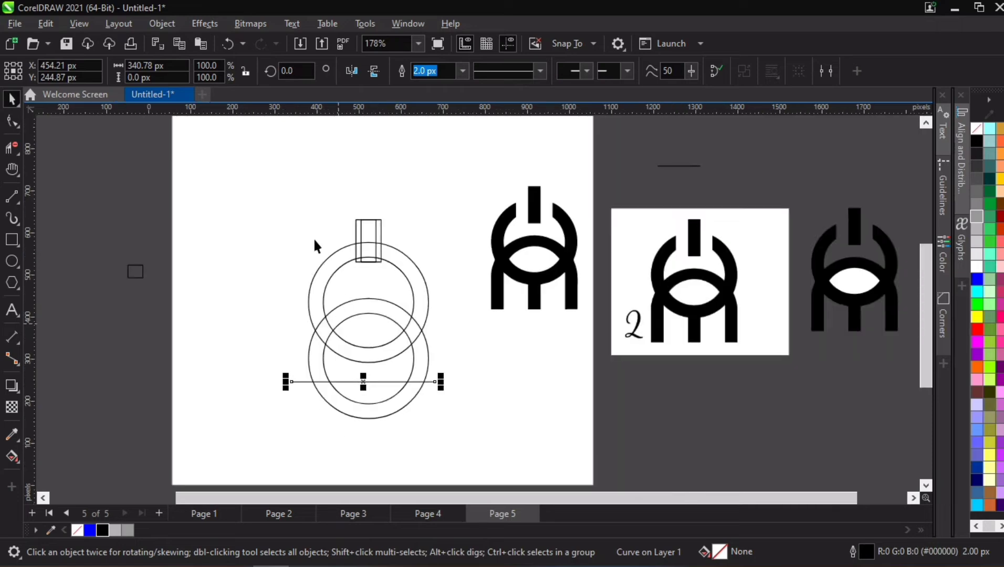
left_click(277, 186)
left_click_drag(459, 428, 459, 426)
mouse_move(424, 328)
left_mouse_down()
mouse_move(281, 325)
mouse_move(304, 321)
left_mouse_up()
left_click_drag(251, 184, 409, 380)
left_click_drag(381, 348, 399, 339)
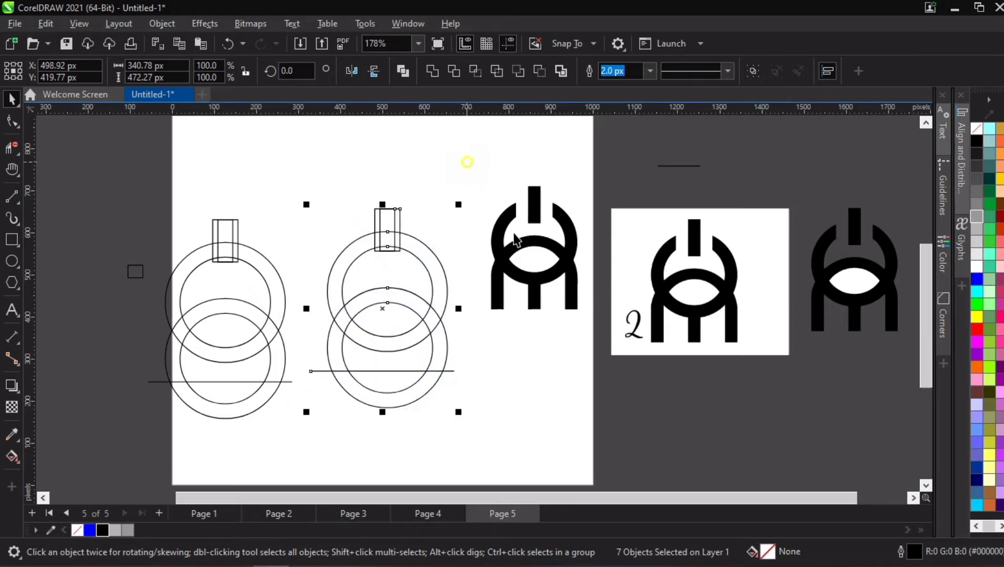
- Move the solid traced logo off the page beyond the reference image and shift the copied construction slightly right and up
left_click_drag(469, 159, 610, 347)
left_click_drag(567, 260, 847, 155)
mouse_move(297, 186)
left_mouse_down()
mouse_move(497, 385)
mouse_move(493, 415)
left_mouse_up()
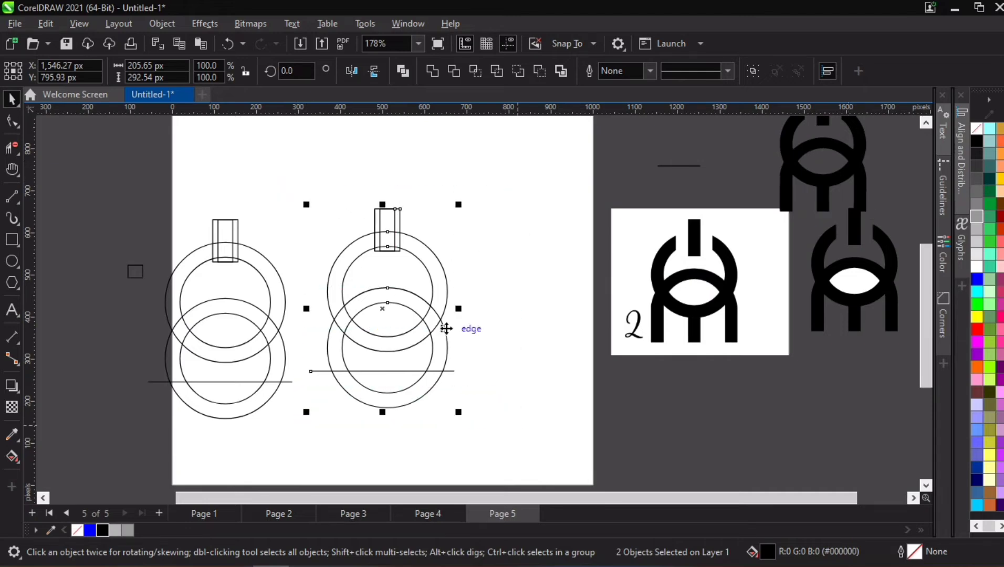
left_click_drag(446, 329, 468, 318)
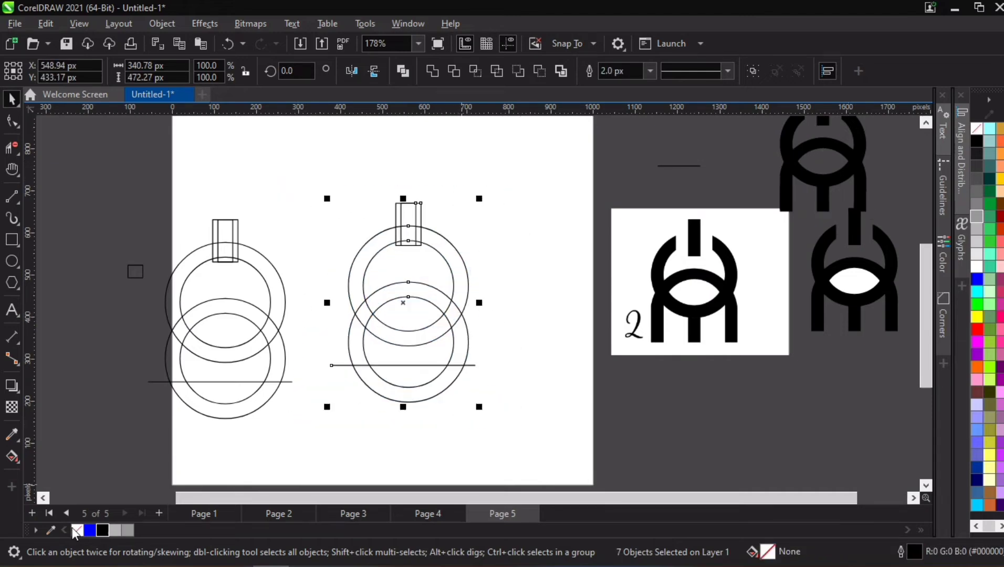
left_click(10, 460)
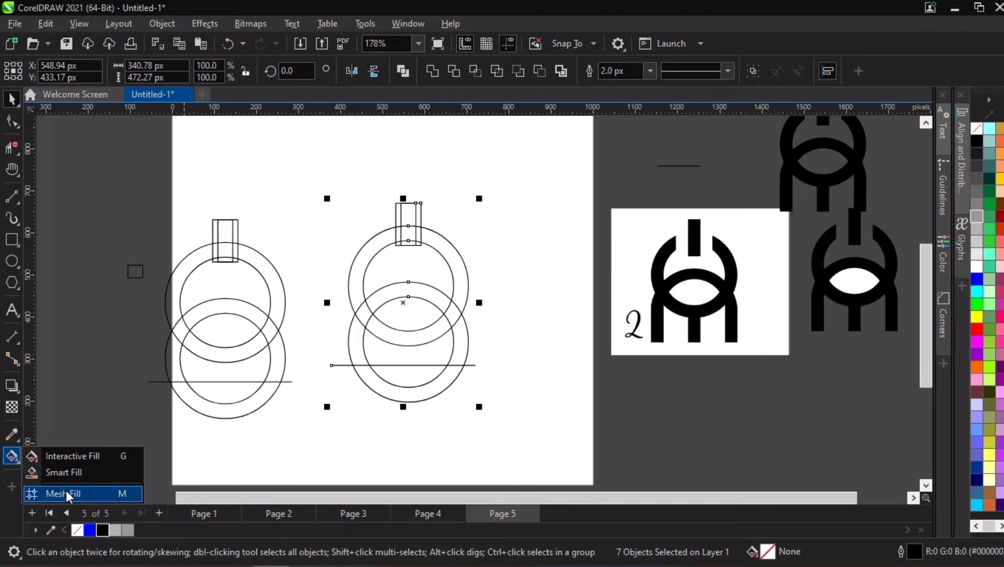
left_click(68, 473)
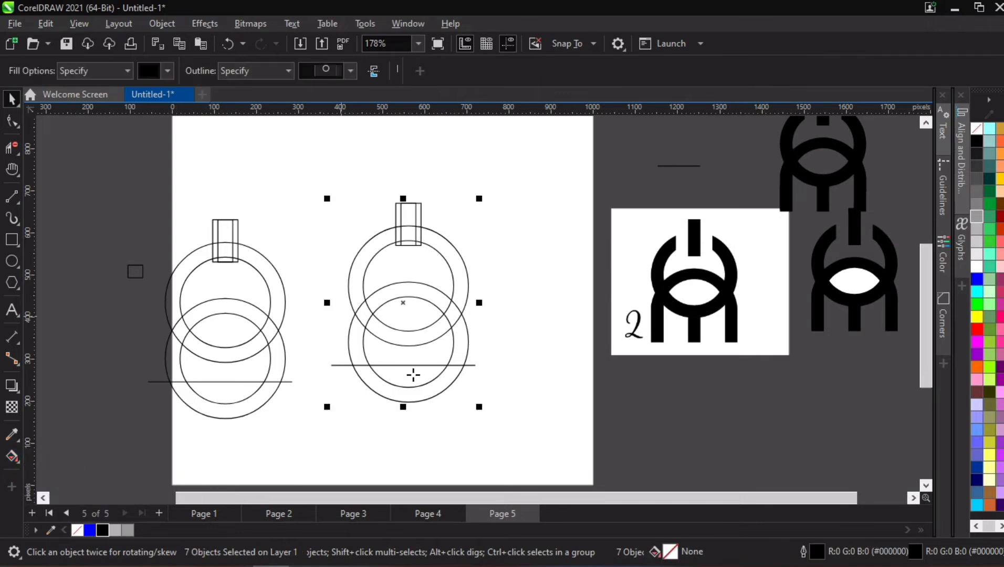
scroll(412, 374, "up", 1)
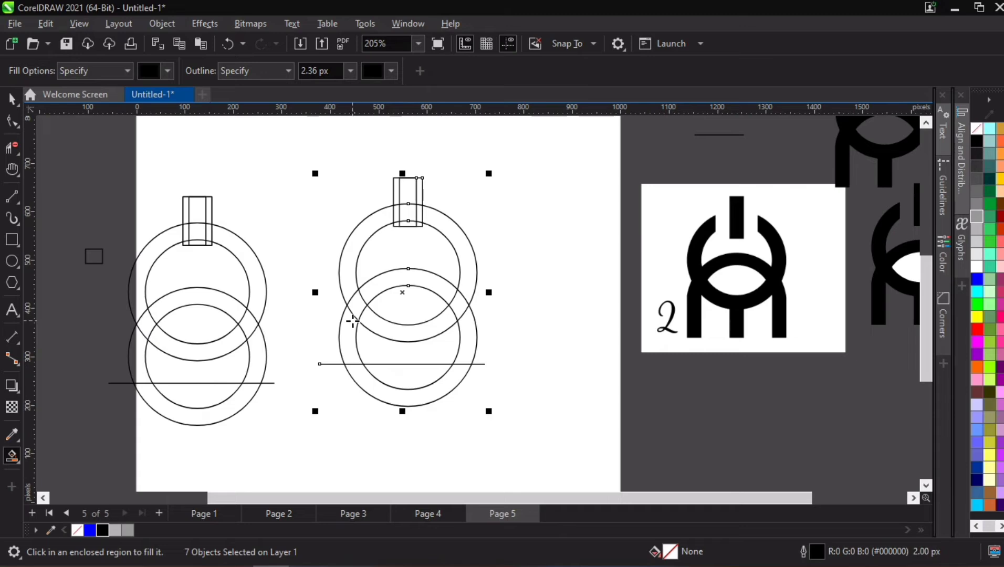
left_click(12, 98)
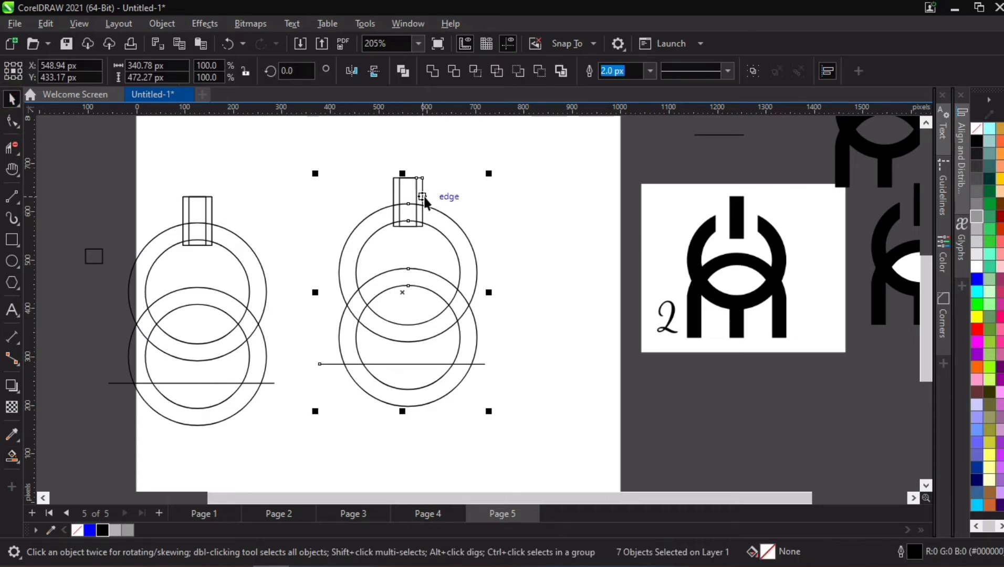
- Add a concentric copy of the lower ring's outer circle enlarged to about 316 px (111%)
scroll(424, 202, "up", 2)
left_click(463, 201)
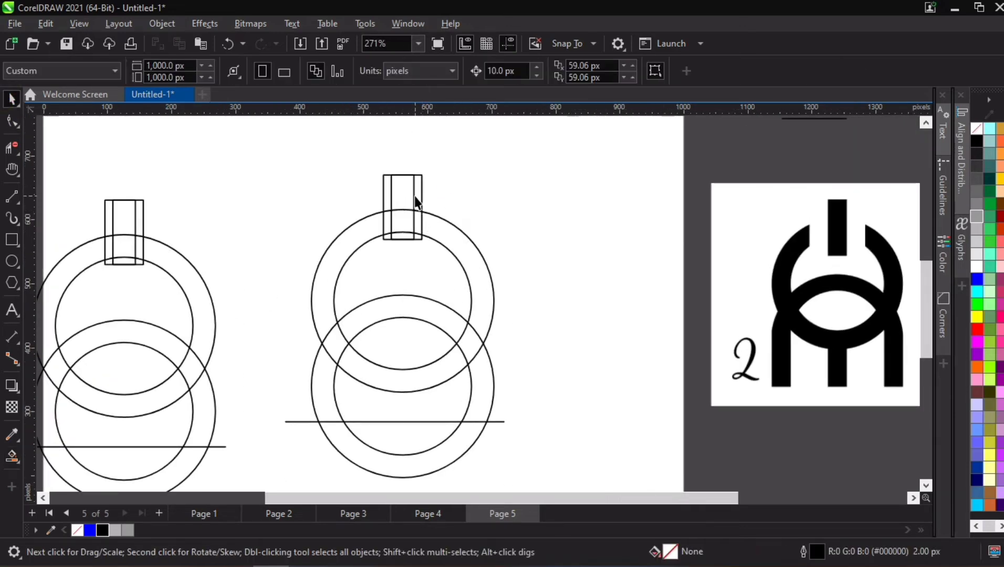
left_click(487, 354)
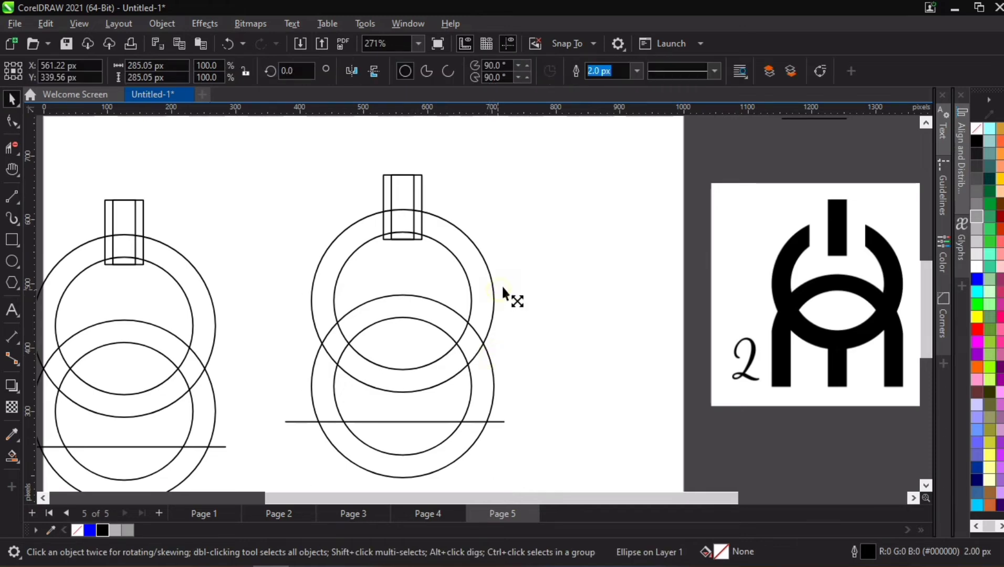
left_click_drag(503, 287, 517, 277)
scroll(249, 150, "down", 2)
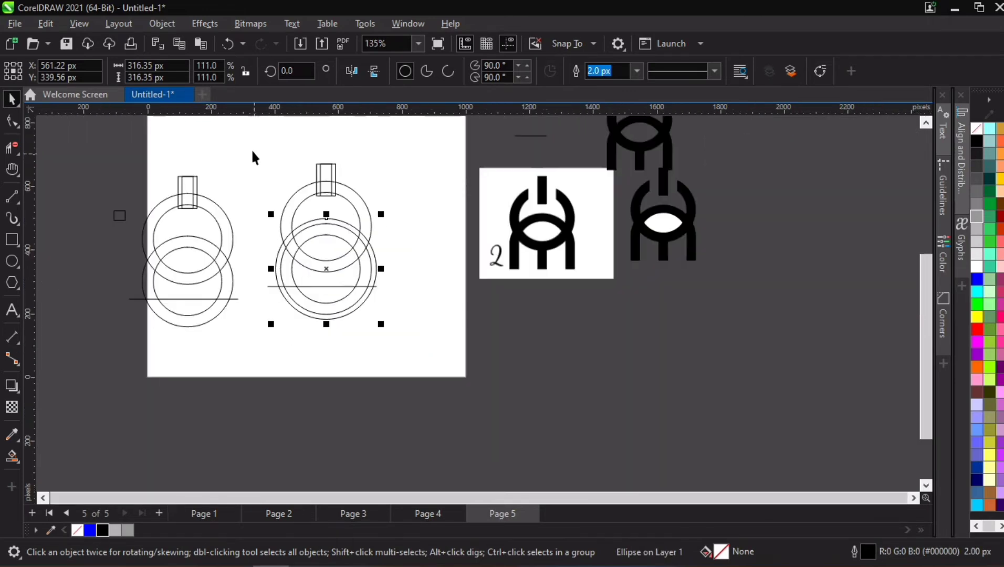
- Delete the old construction at the page's left edge and replace it with a copy of the updated central construction
left_click_drag(130, 151, 260, 377)
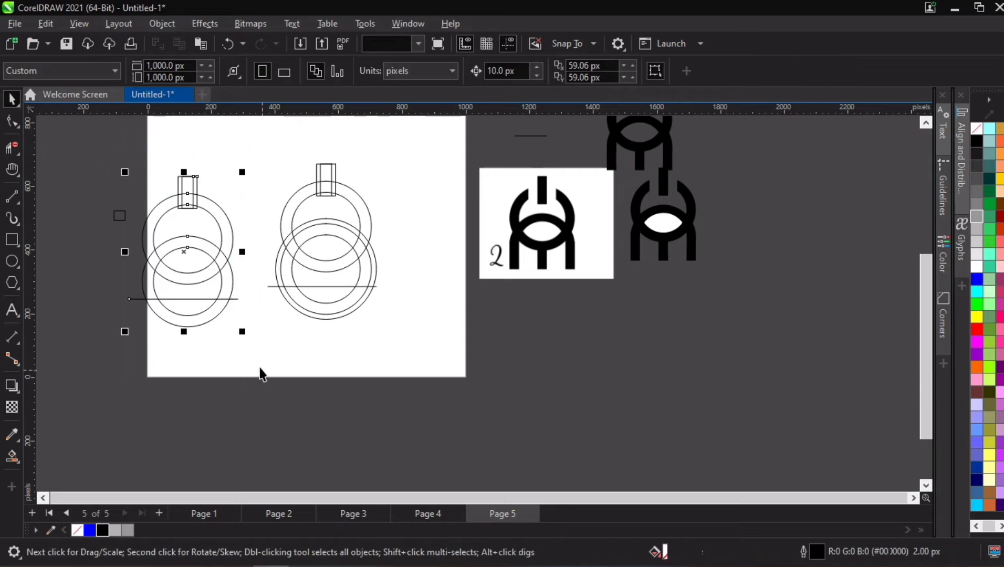
key("Delete")
left_click_drag(225, 128, 432, 373)
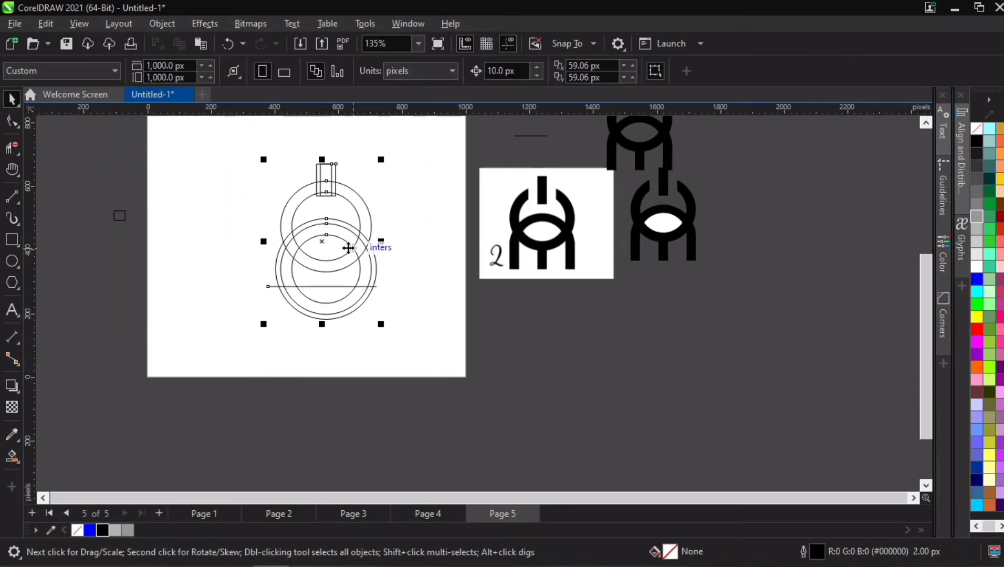
left_click_drag(347, 245, 211, 251)
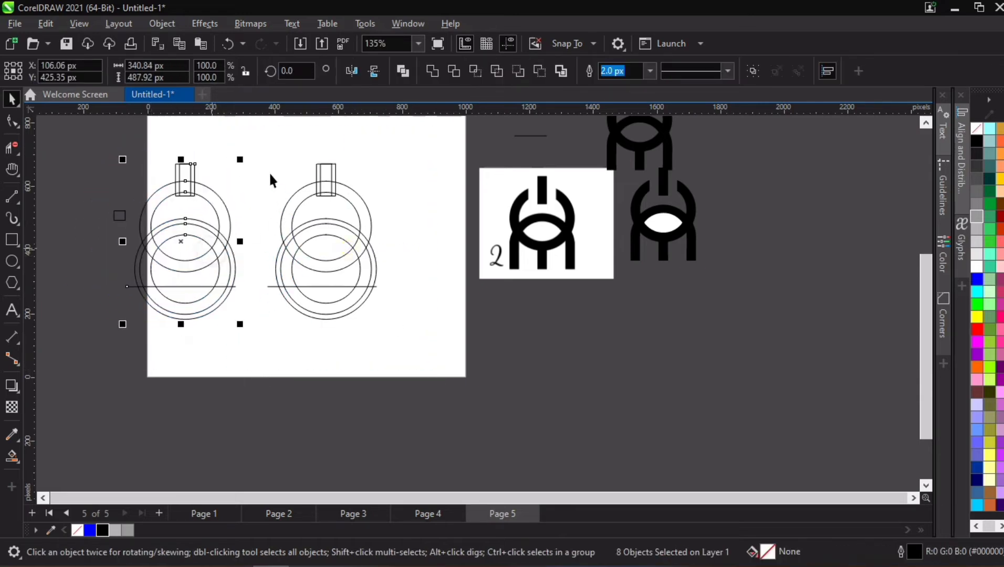
left_click(252, 137)
- Smart Fill the central construction's upper ring side arcs, stem and lower ring sides above the line in black
left_click_drag(250, 136, 444, 343)
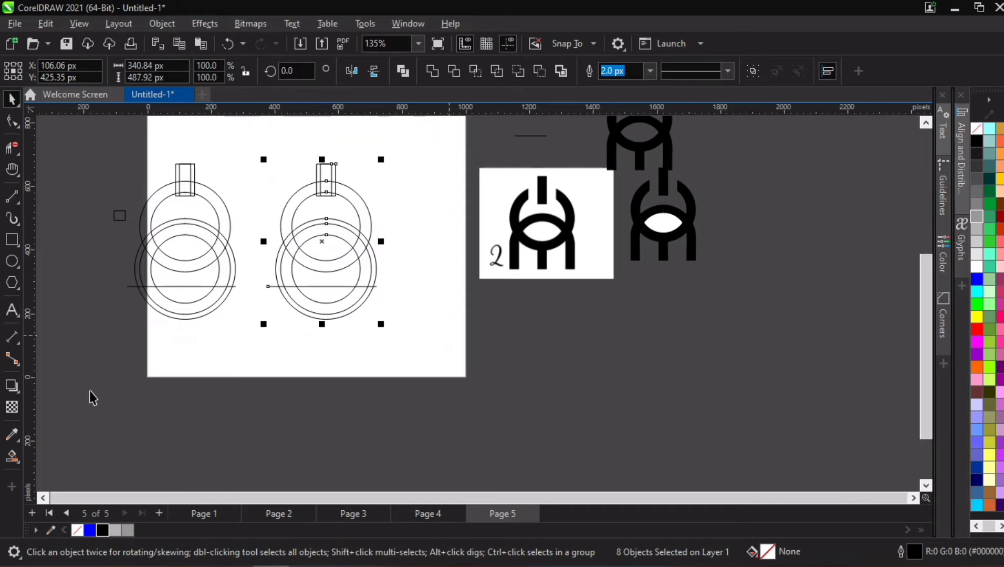
left_click(12, 455)
scroll(328, 194, "up", 2)
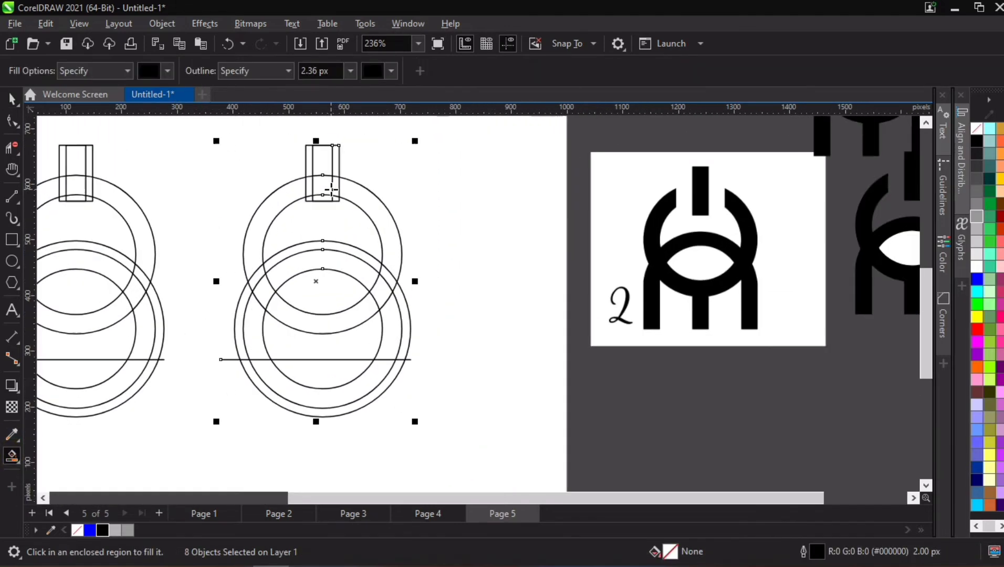
scroll(323, 231, "up", 1)
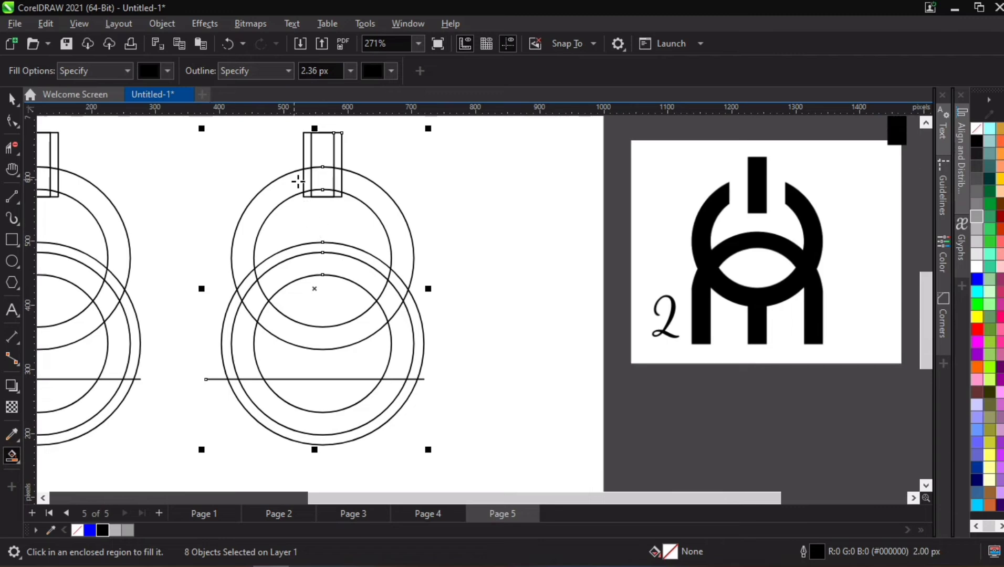
left_click(298, 175)
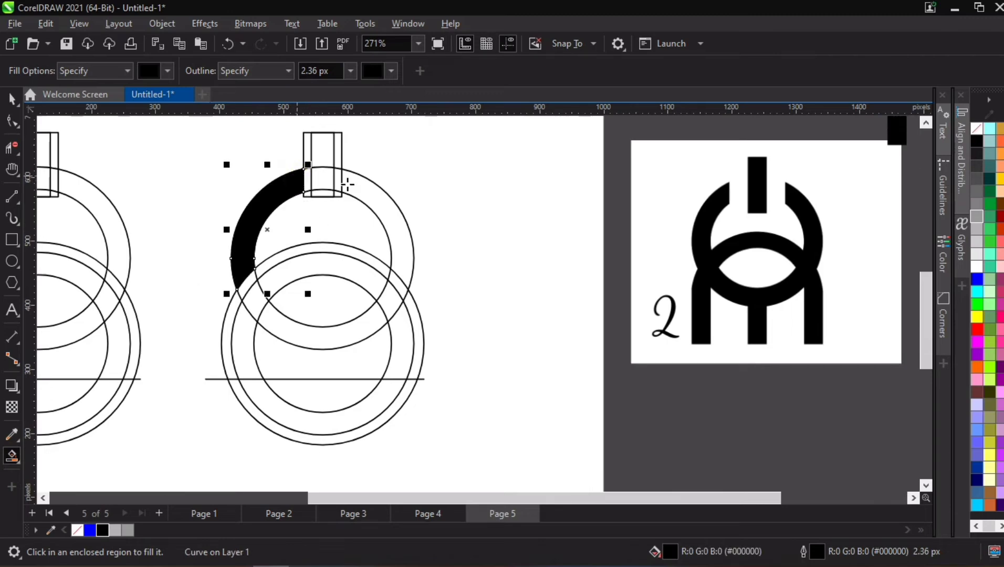
left_click(354, 183)
left_click(321, 181)
left_click(322, 154)
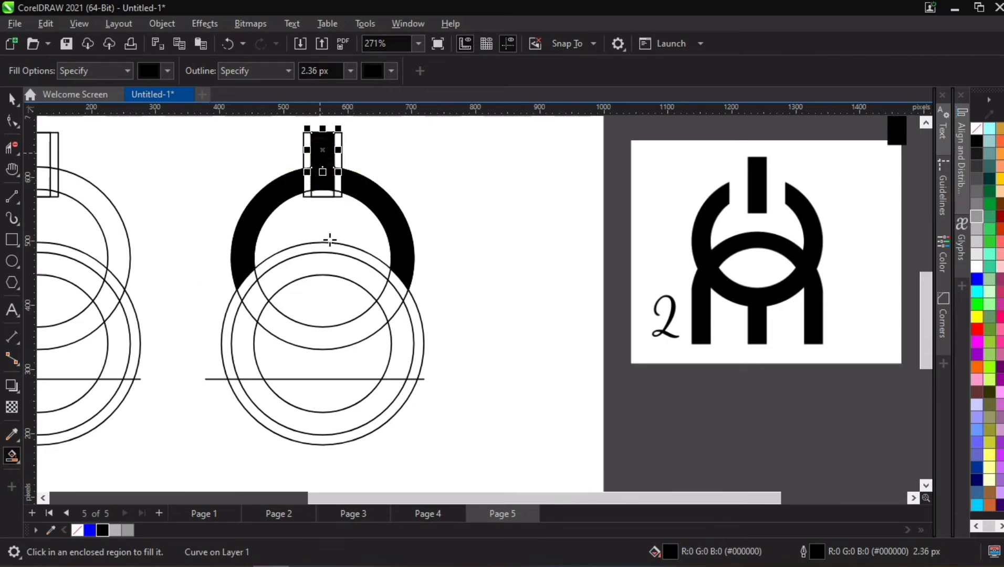
left_click(399, 321)
left_click(242, 345)
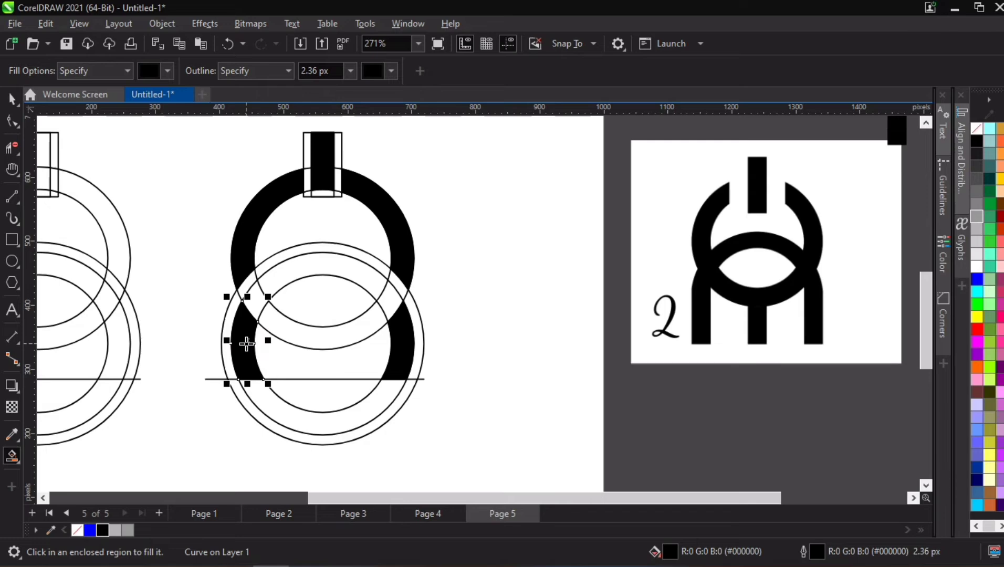
- Try filling the ring crossings and the upper ring's lower arc in black
left_click(257, 303)
left_click(388, 299)
left_click(366, 323)
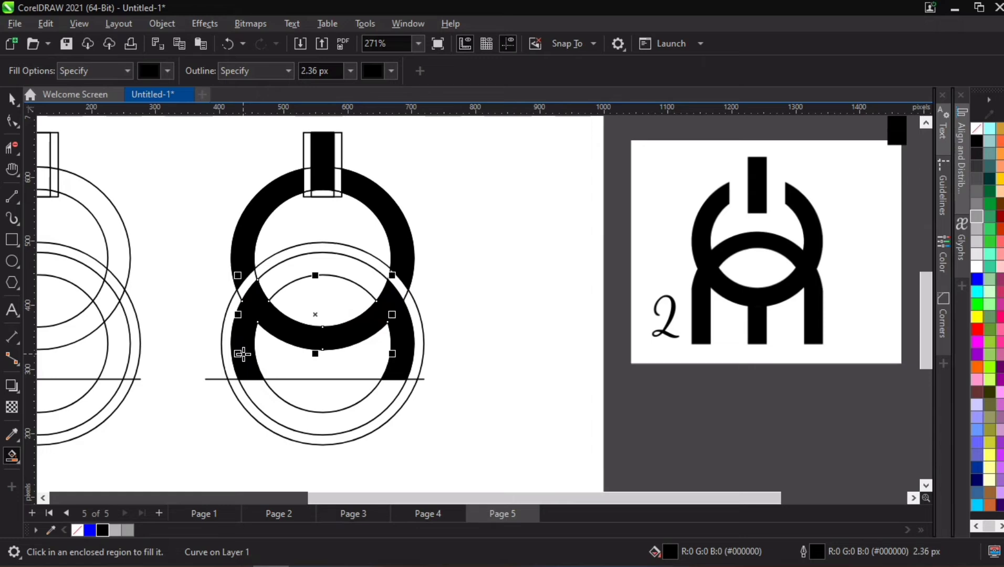
left_click(11, 99)
left_click(194, 173)
scroll(290, 233, "down", 2)
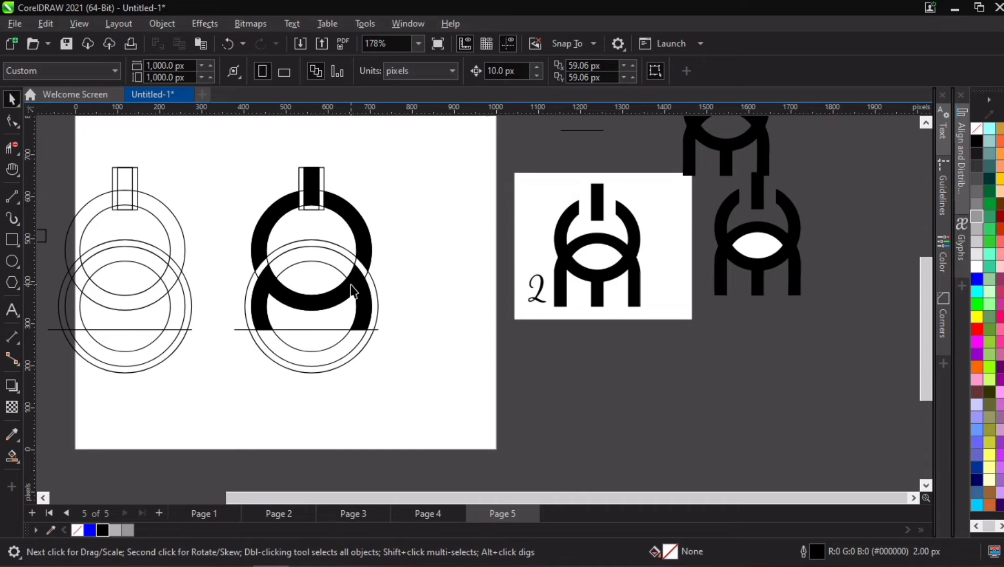
scroll(334, 291, "up", 2)
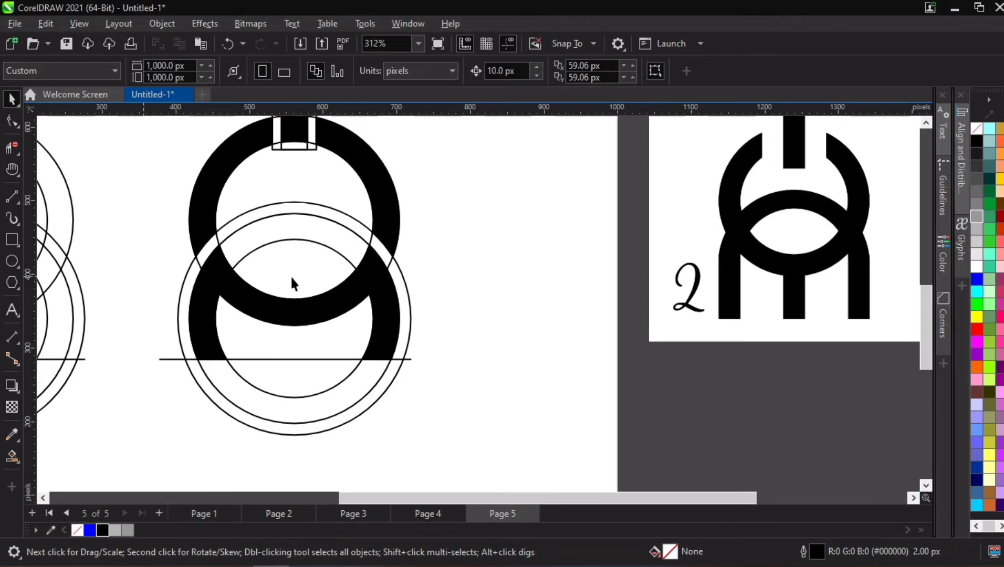
- Undo the fills of the ring crossings and the upper ring's lower arc
key("ctrl+z")
key("ctrl+z")
key("ctrl+z")
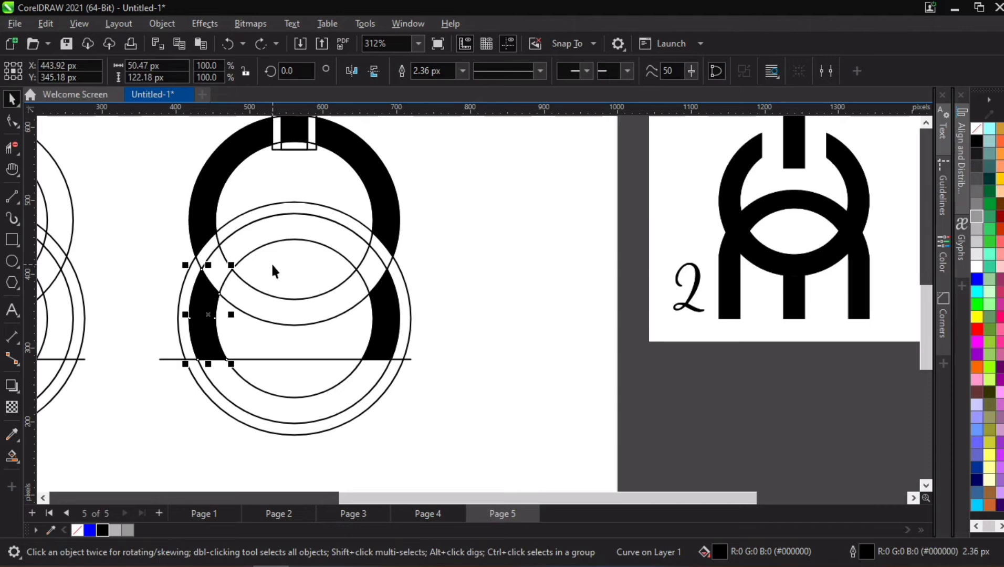
- Smart Fill the lower ring's upper arc and its crossings in black to form one continuous arch above the line
left_click(11, 455)
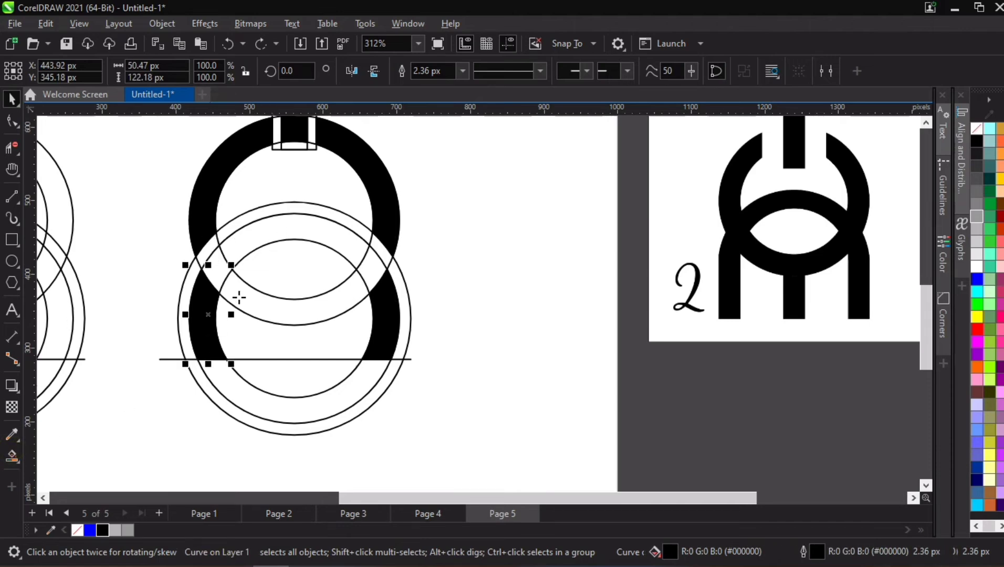
left_click(287, 229)
left_click(382, 271)
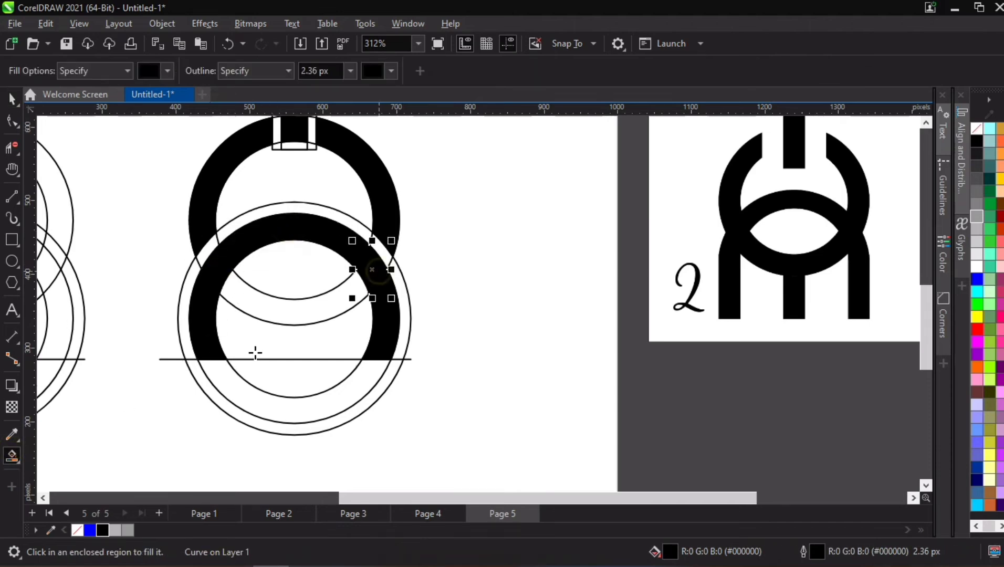
left_click(9, 104)
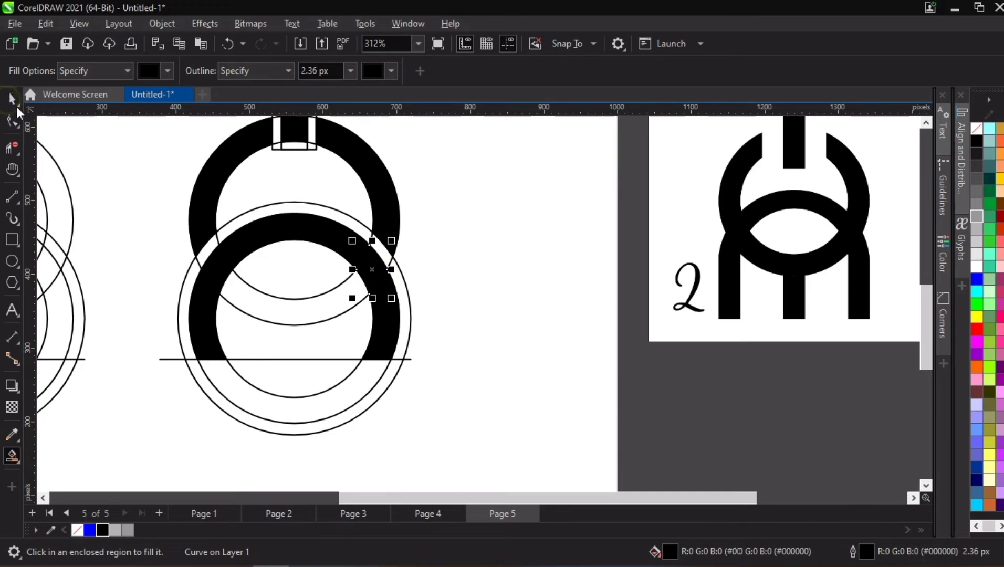
left_click(438, 256)
scroll(327, 310, "down", 2)
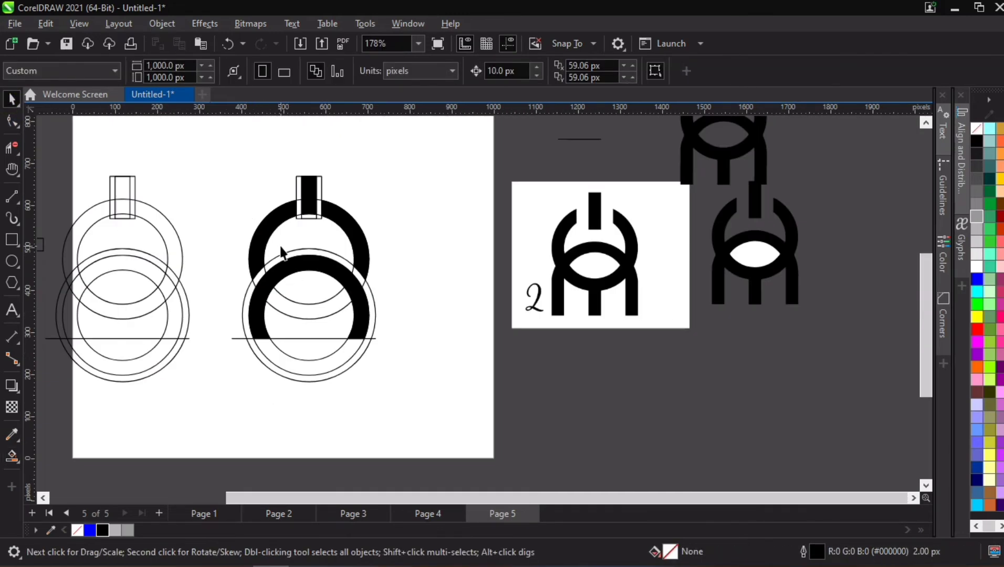
- Delete the wider outline rectangle around the black stem of the central mark
left_click(309, 194)
left_click(269, 191)
scroll(273, 202, "up", 2)
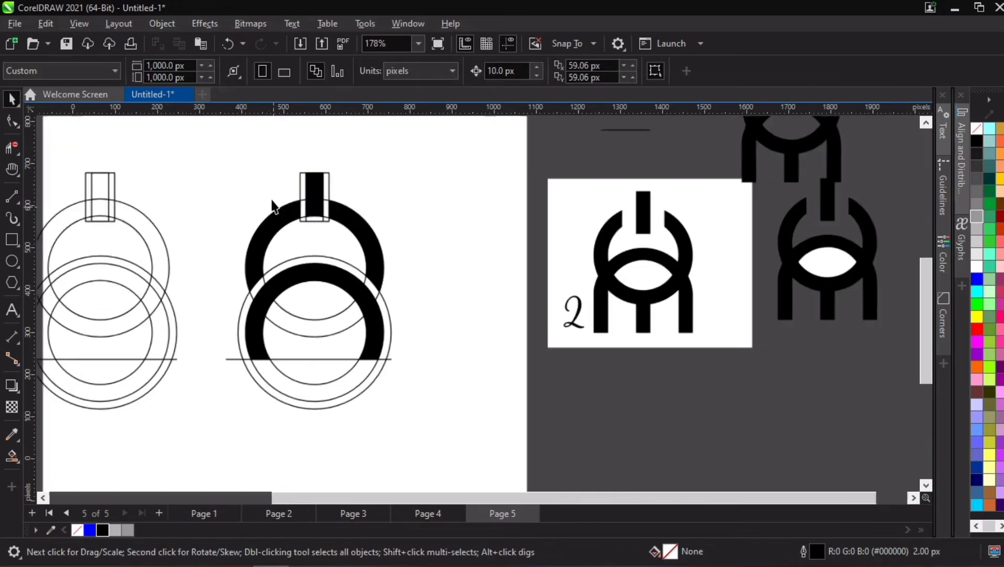
left_click(304, 185)
left_click(310, 201)
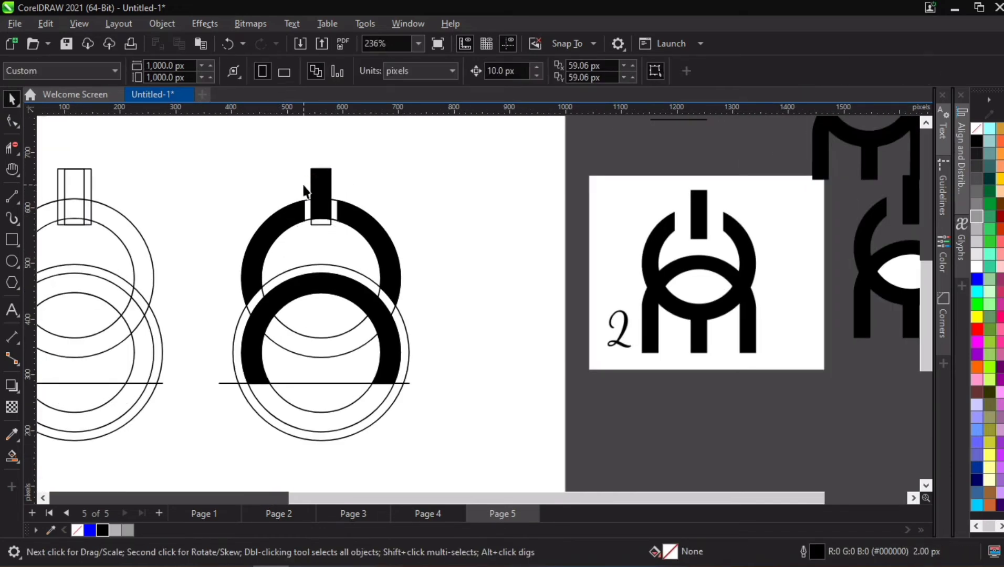
- Delete the upper ring's two guide circles and the narrow rectangle outline behind the stem
left_click(310, 204)
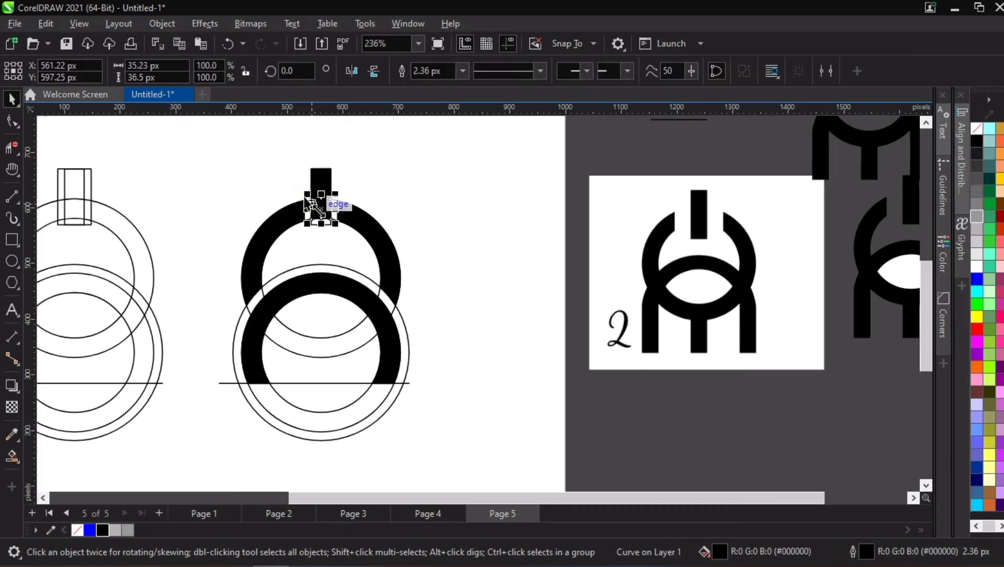
left_click(307, 237)
key("Delete")
left_click(307, 230)
key("Delete")
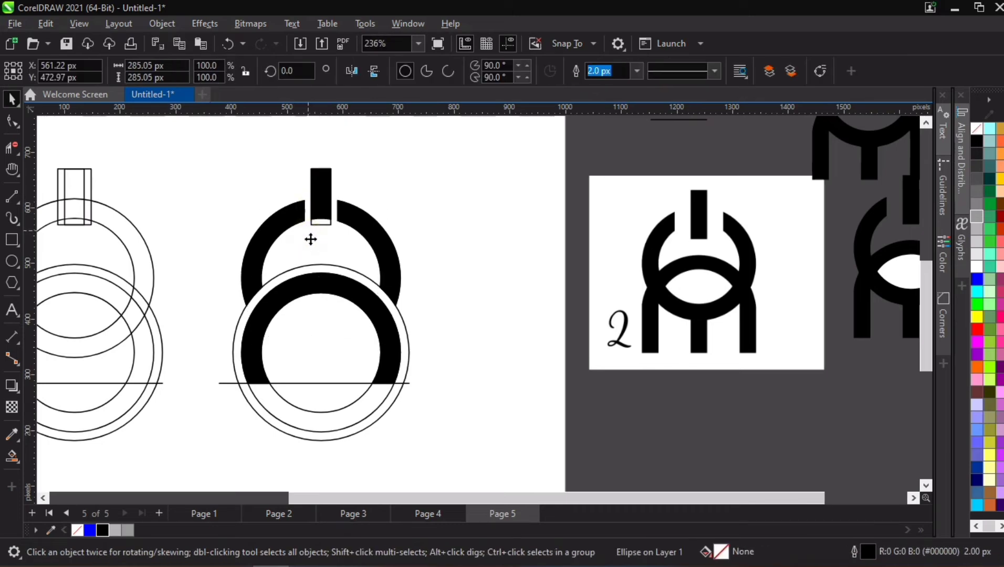
left_click(317, 223)
key("Delete")
- Delete the enlarged circle, the lower ring's two guide circles and the horizontal cut-off line
left_click(323, 315)
key("Delete")
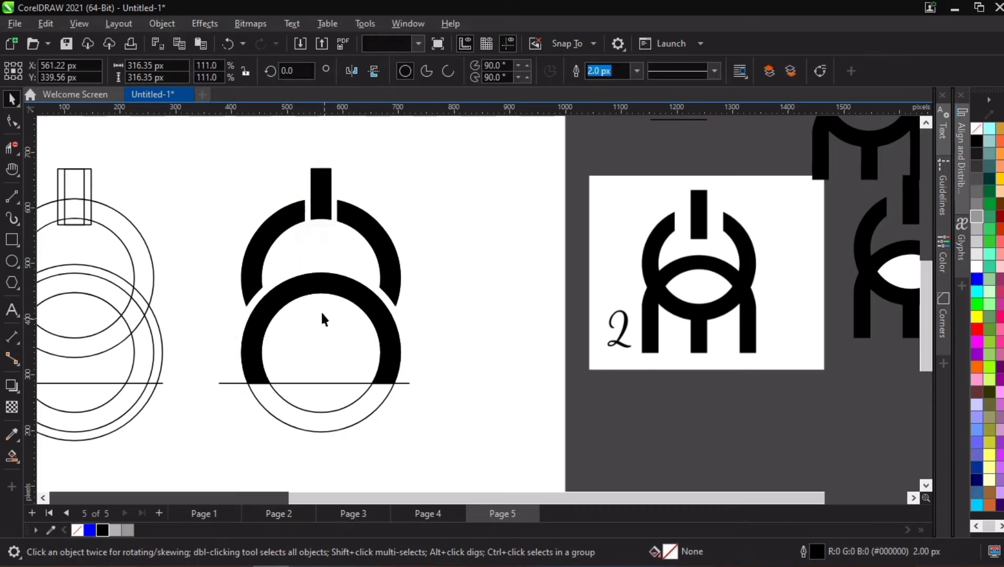
left_click(323, 327)
key("Delete")
key("Delete")
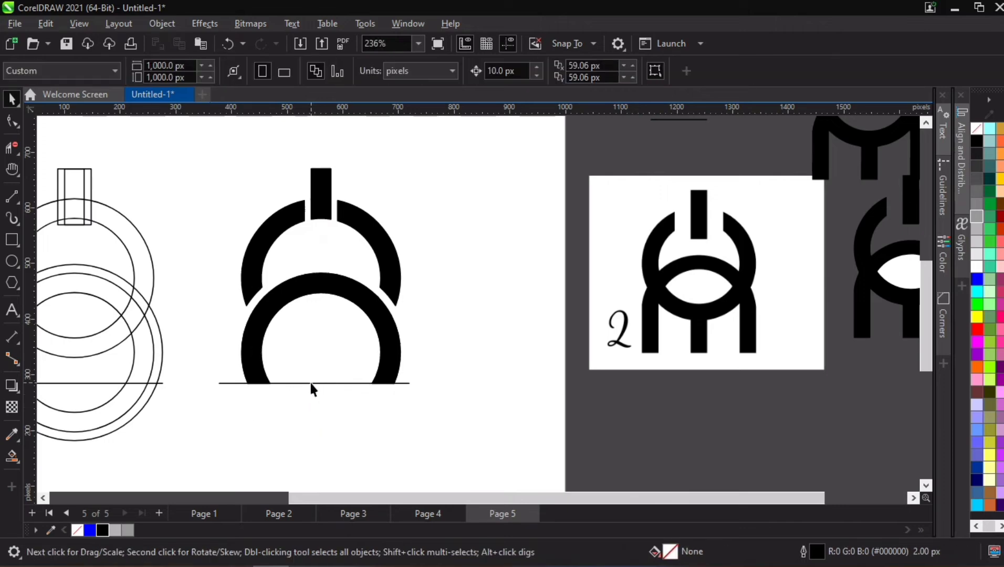
left_click(309, 383)
key("Delete")
- Move the remaining outline construction and the small square off the page to the left
scroll(330, 380, "down", 2)
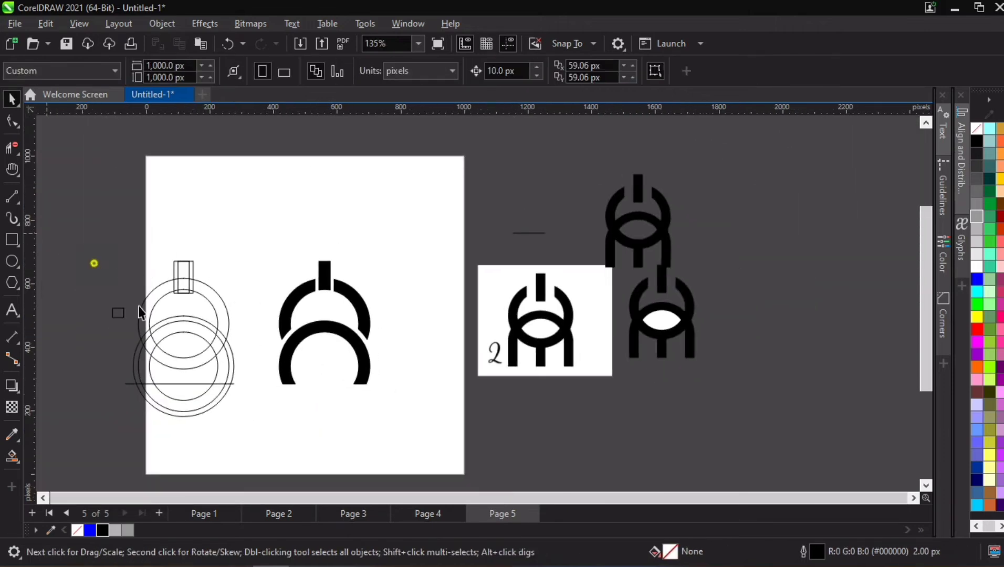
left_click_drag(69, 248, 253, 454)
left_click_drag(212, 347, 78, 328)
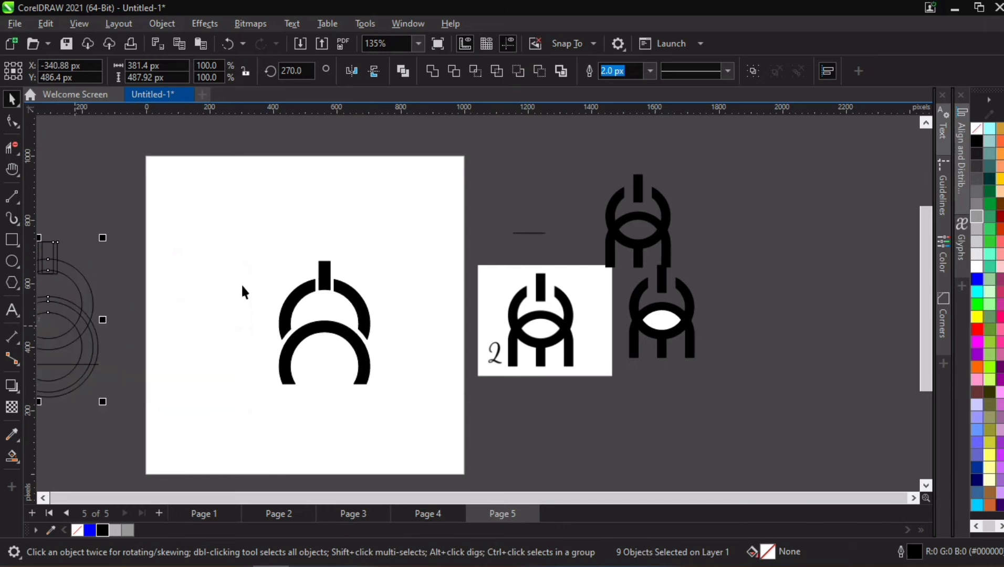
- Weld all the filled pieces of the mark into a single curve and reduce its nodes
left_click_drag(232, 240, 412, 420)
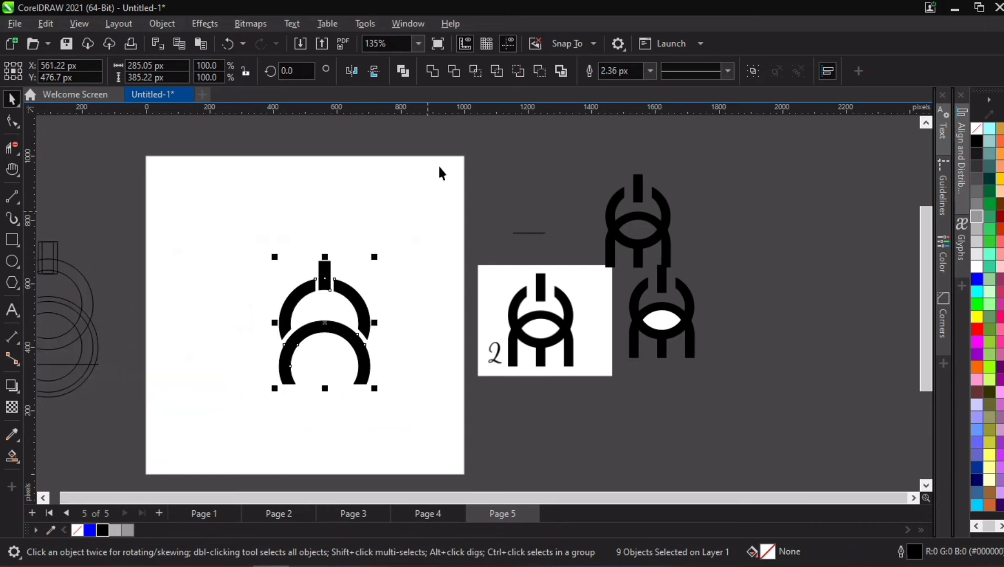
left_click(437, 72)
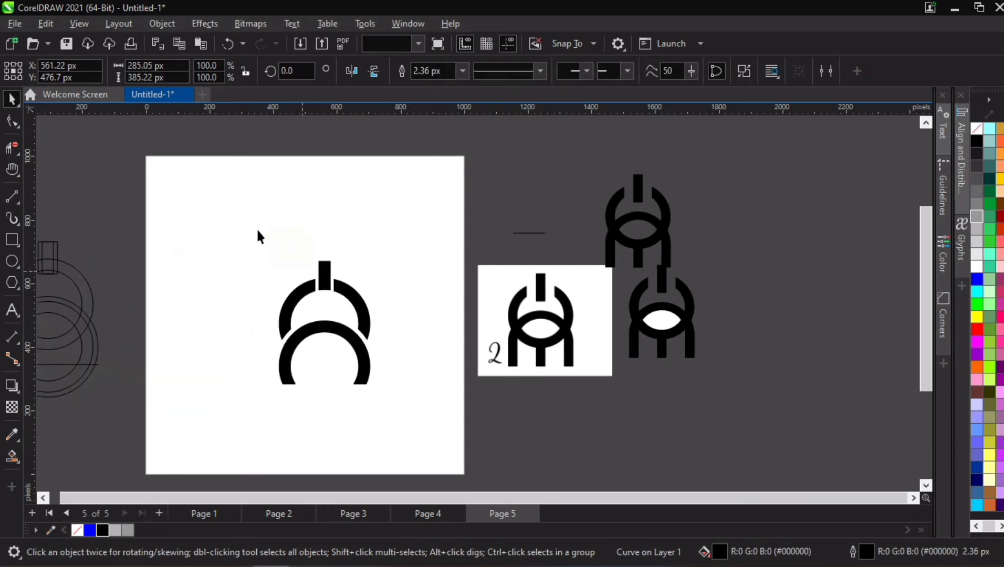
left_click_drag(256, 228, 401, 422)
left_click(11, 121)
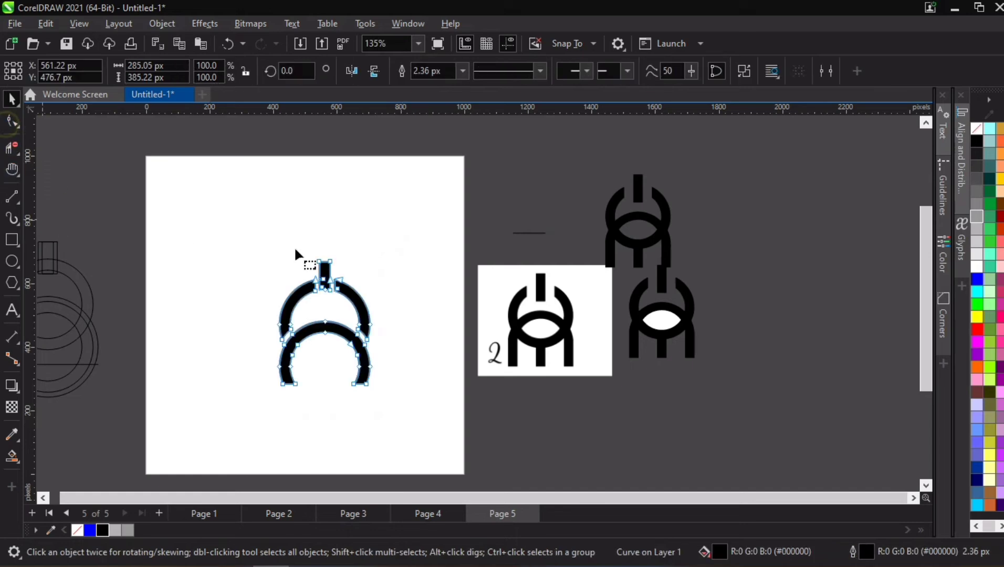
left_click(594, 73)
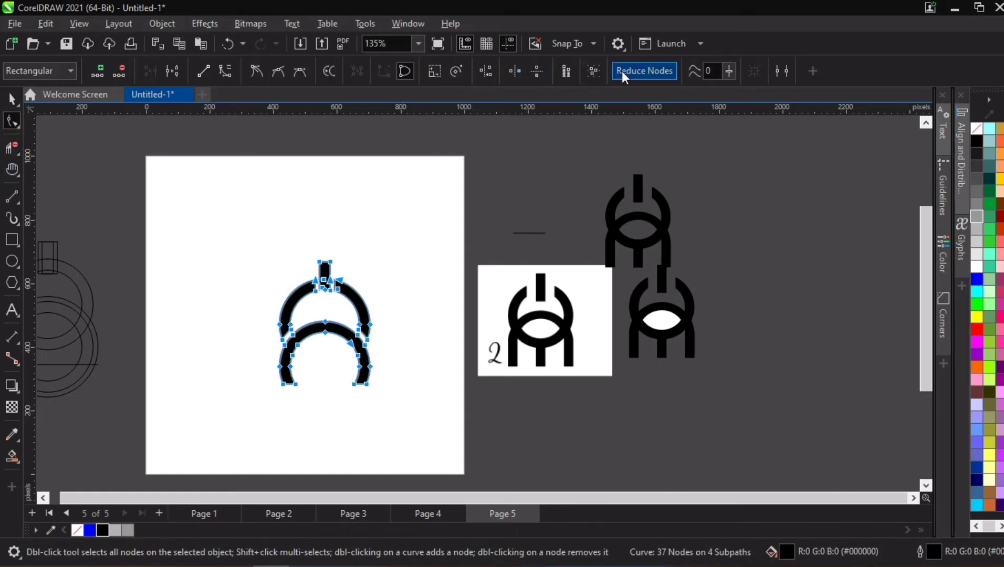
left_click(622, 71)
scroll(333, 355, "up", 1)
scroll(332, 358, "up", 1)
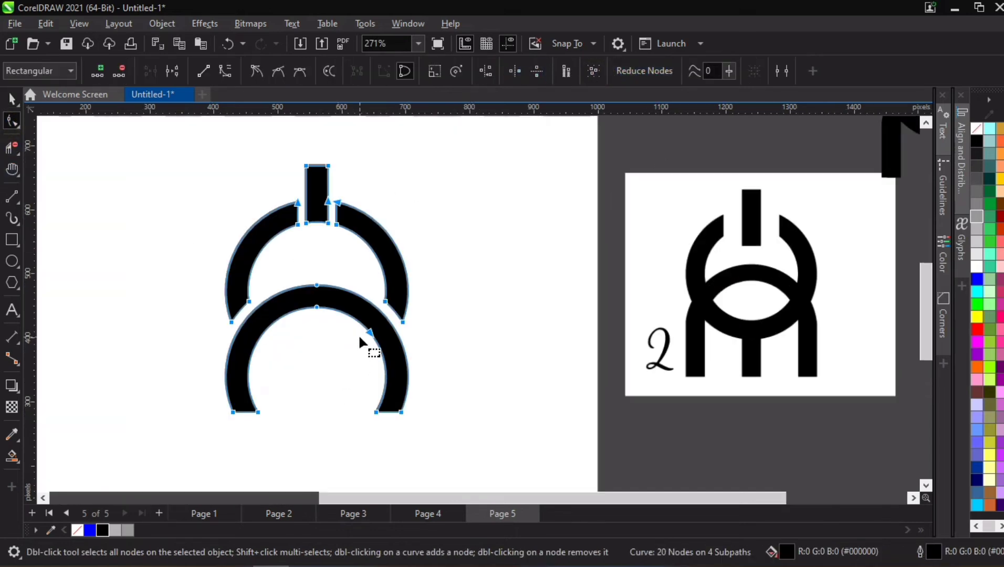
scroll(356, 331, "down", 1)
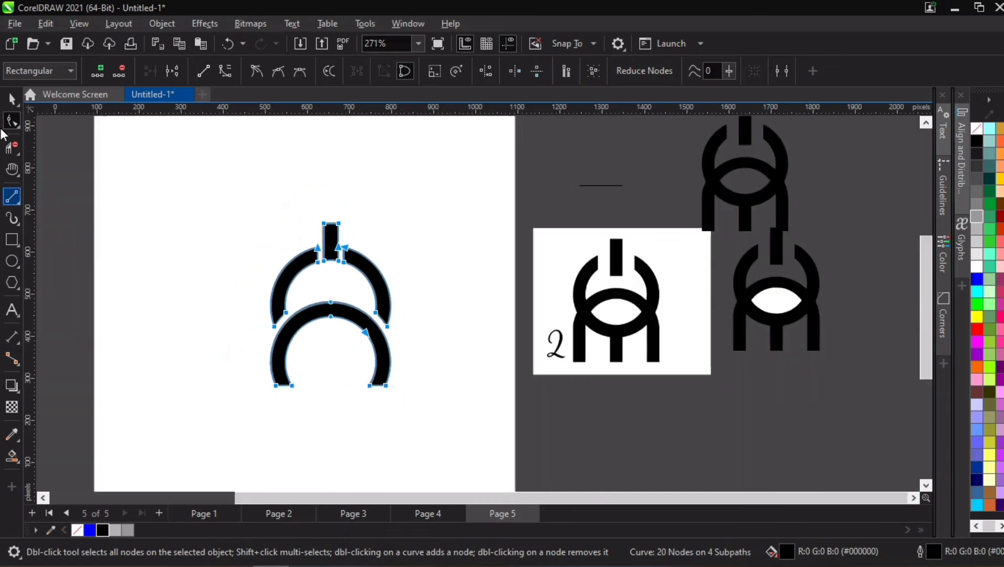
left_click(12, 98)
key("space")
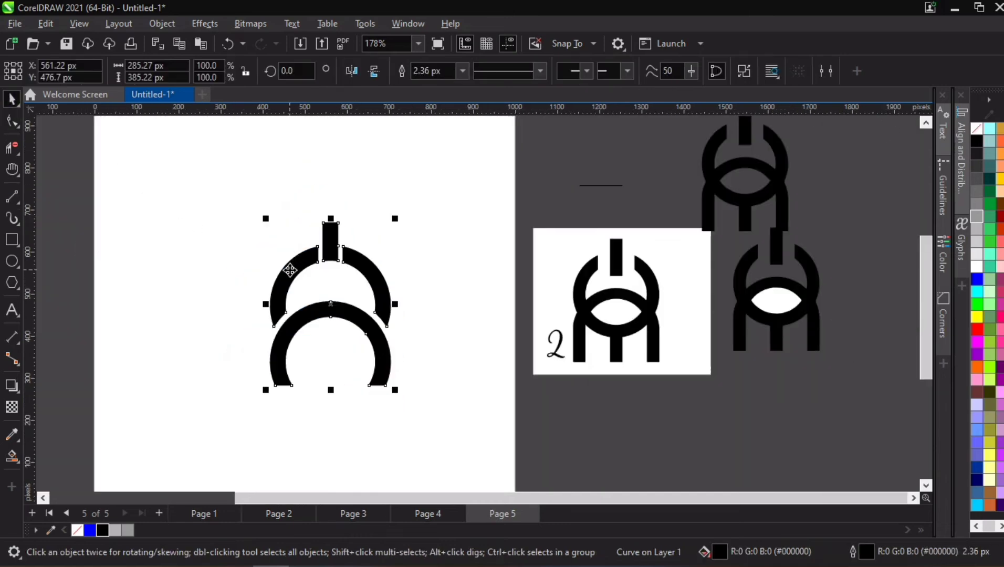
- Centre the welded mark on the page and recolour it solid blue (#0000FF) with no outline
key("p")
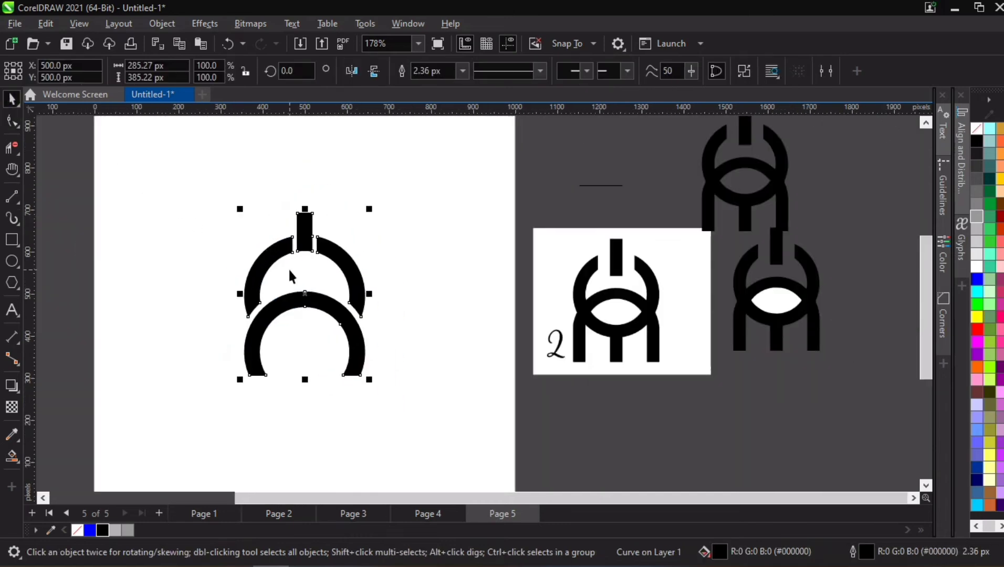
left_click(89, 530)
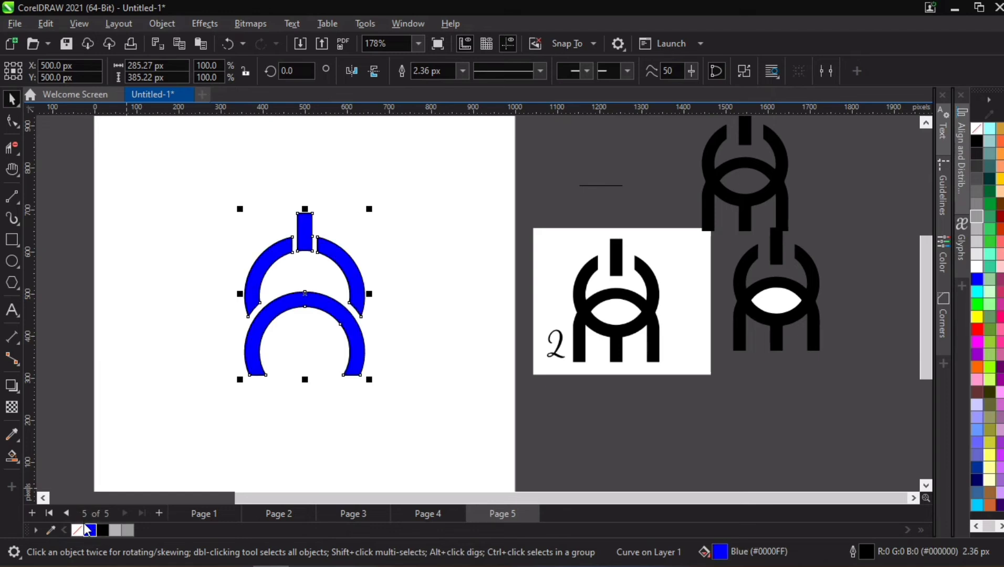
right_click(78, 529)
left_click(215, 341)
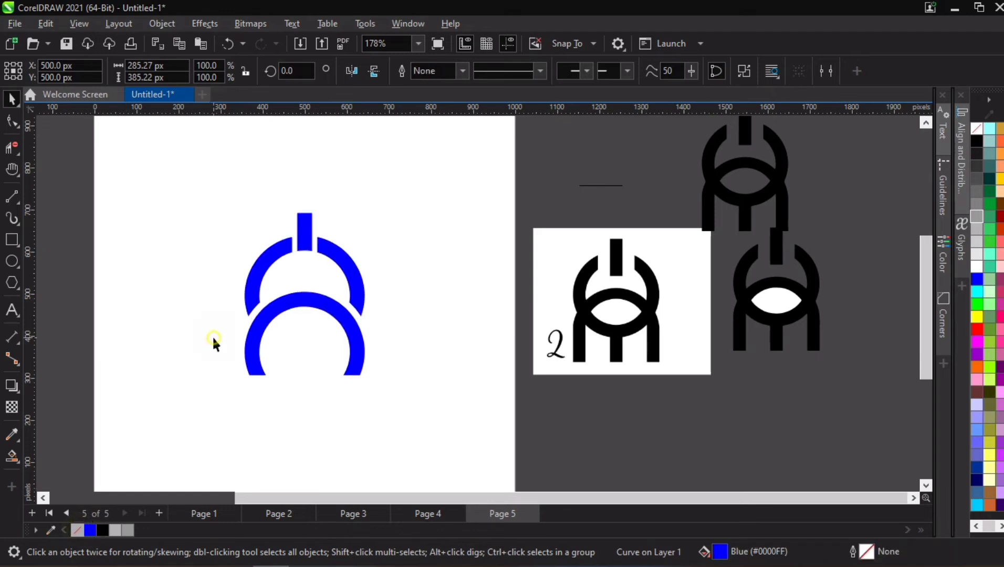
- Move the whole blue mark left and slightly up, to about X 416 px, Y 525 px
left_click_drag(190, 186, 383, 410)
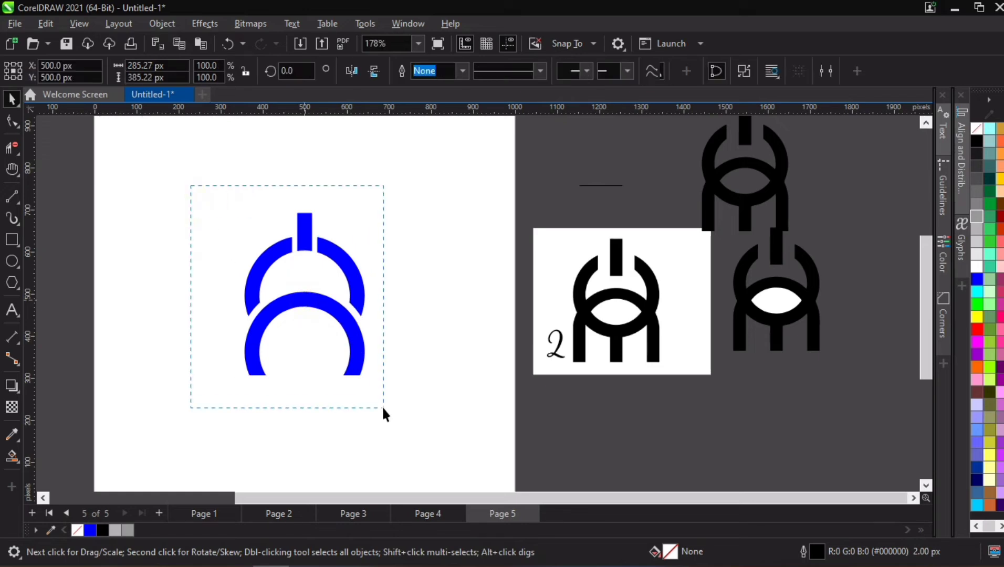
left_click_drag(343, 366, 307, 355)
scroll(368, 265, "up", 2)
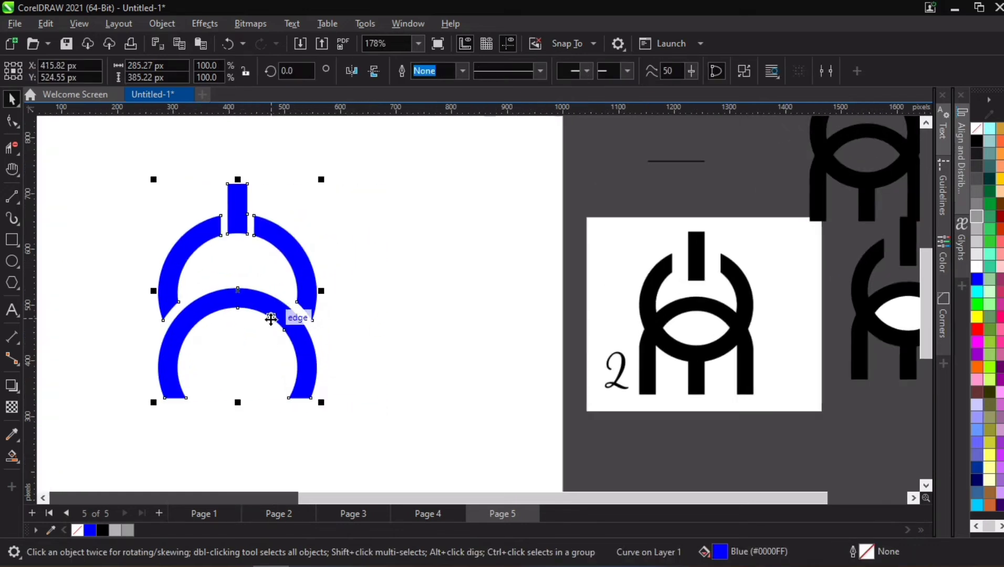
scroll(282, 314, "down", 3)
left_click(409, 297)
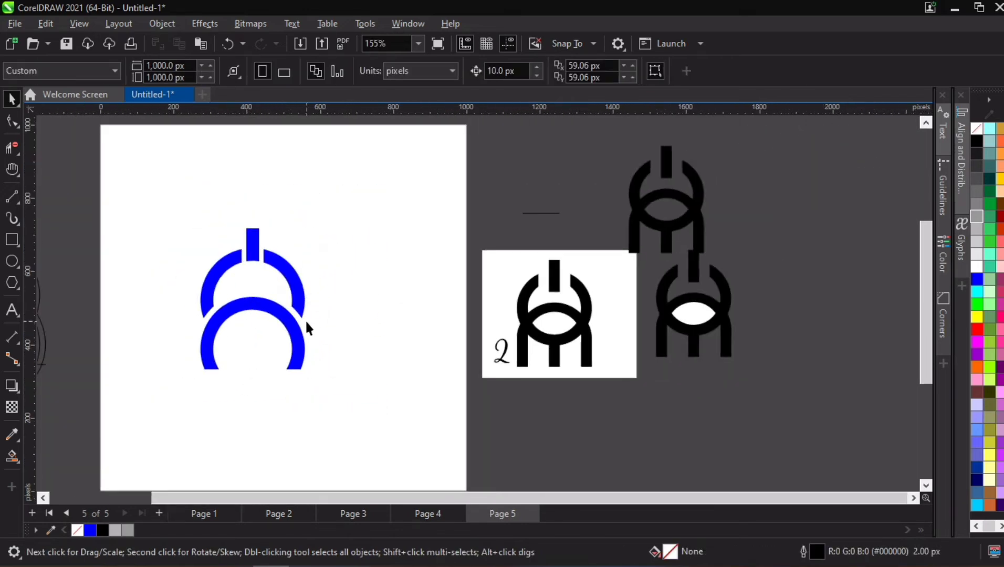
scroll(254, 310, "up", 1)
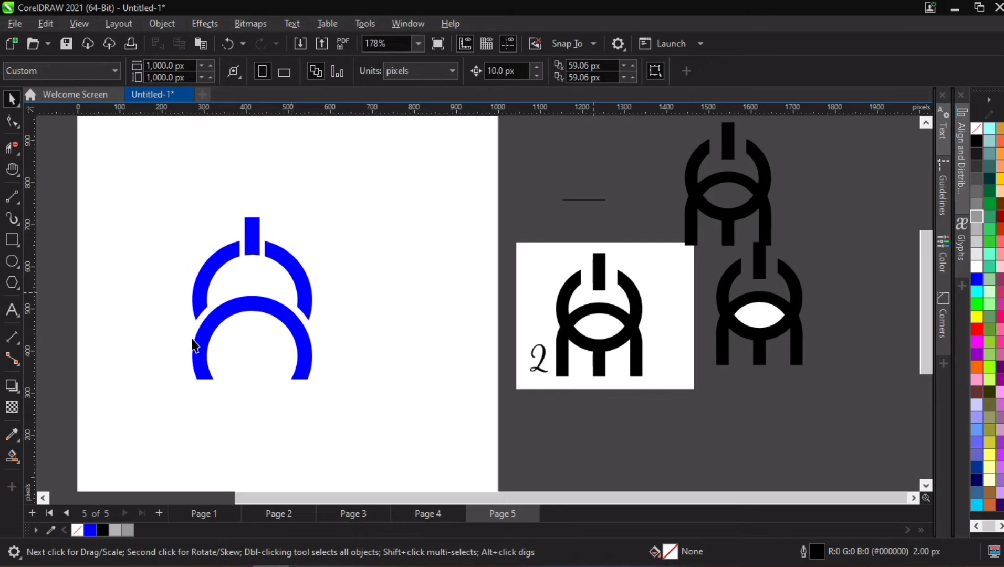
- Review the brief and motto on Page 2 and return to the blue mark on Page 5 for a closer look
left_click(210, 513)
left_click(259, 512)
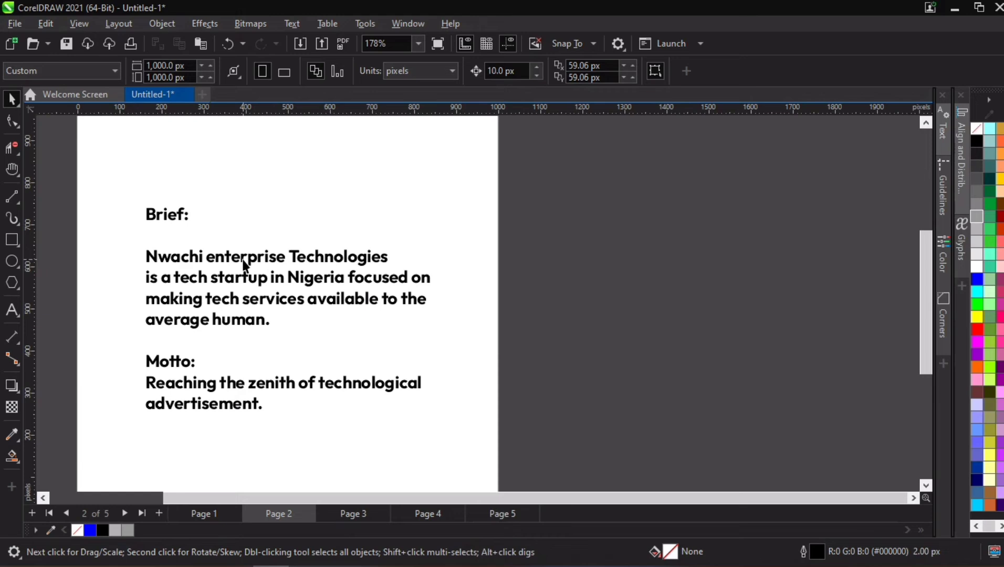
left_click(484, 514)
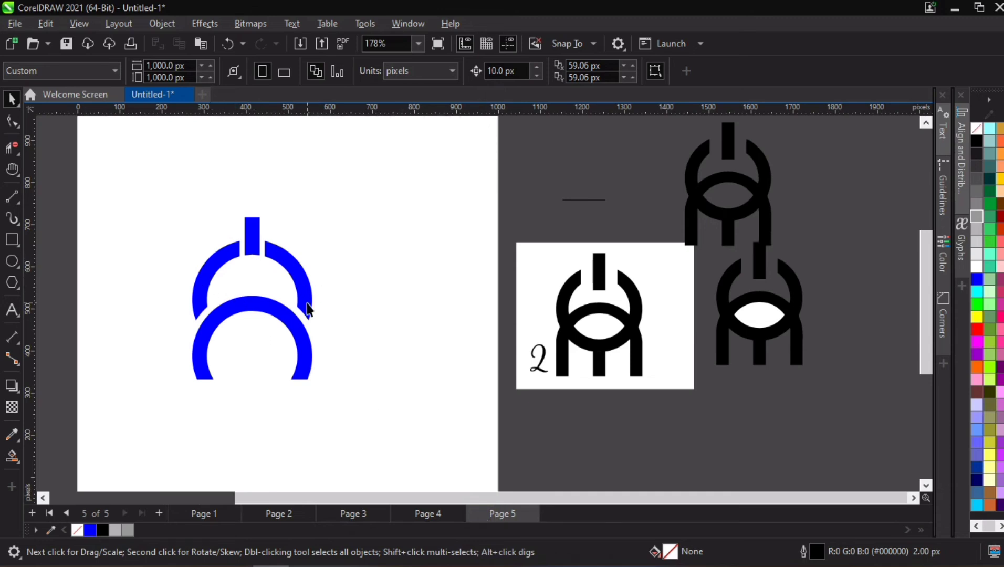
scroll(248, 280, "up", 2)
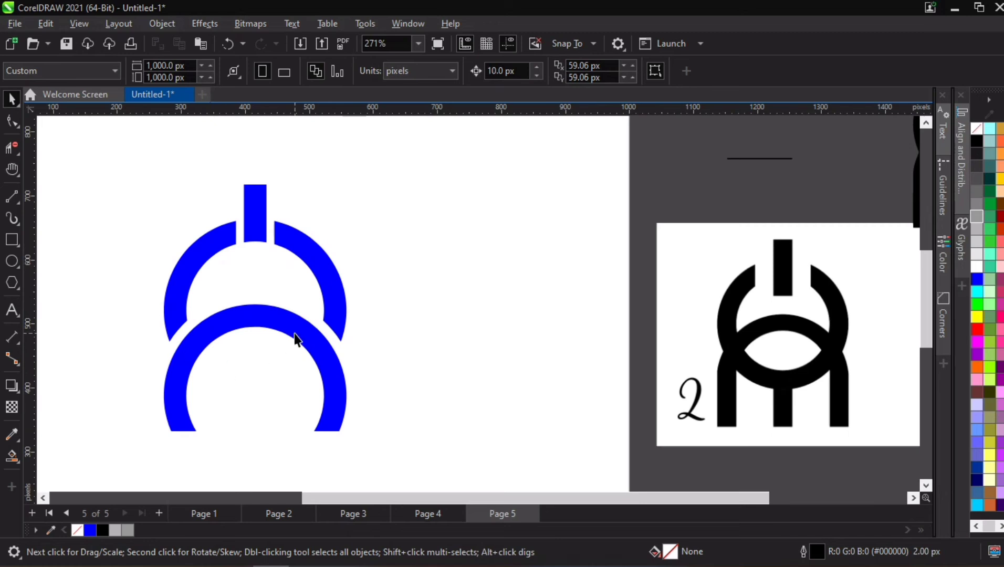
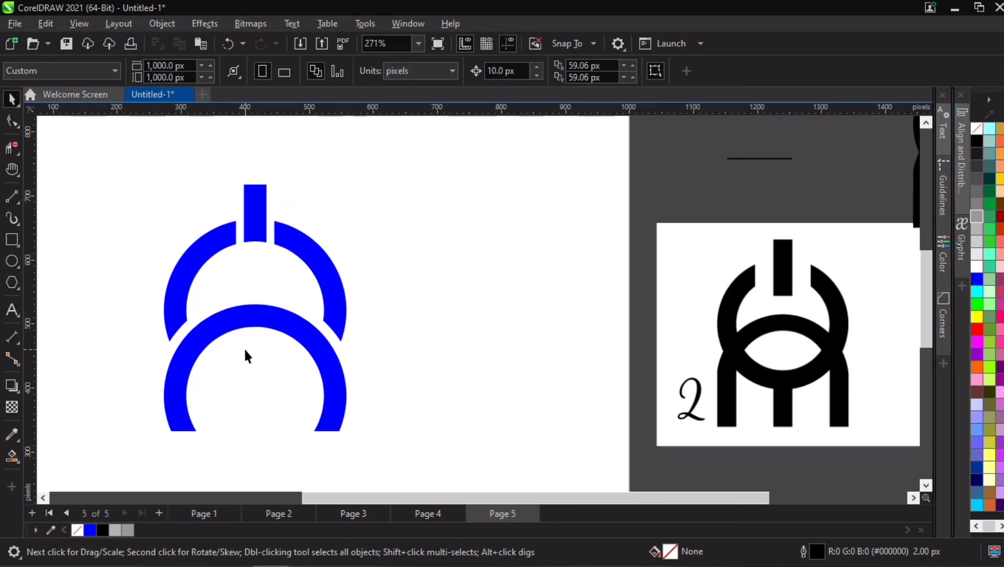
- Recolour the whole blue mark on Page 5 solid black
scroll(260, 347, "down", 2)
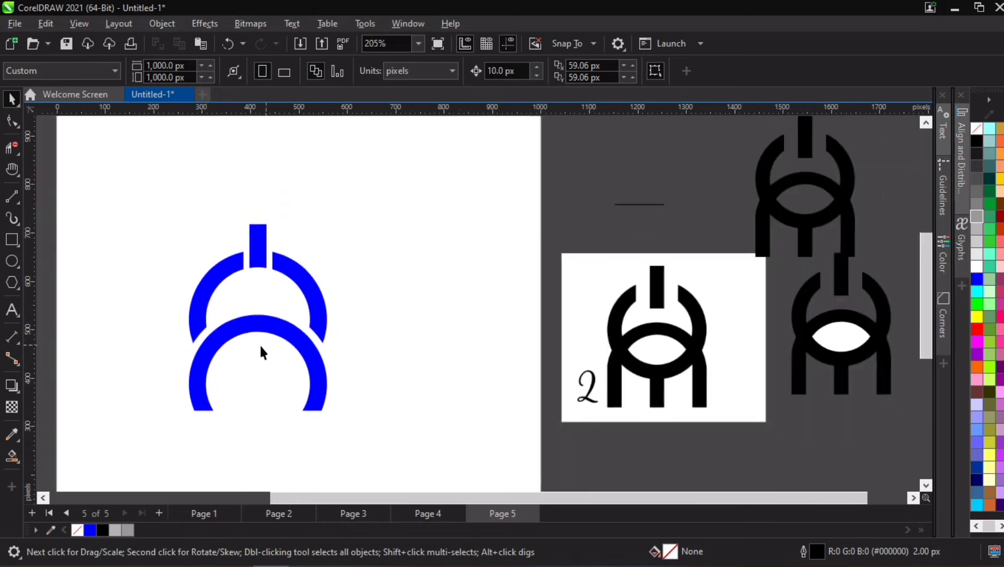
left_click(231, 332)
left_click(101, 531)
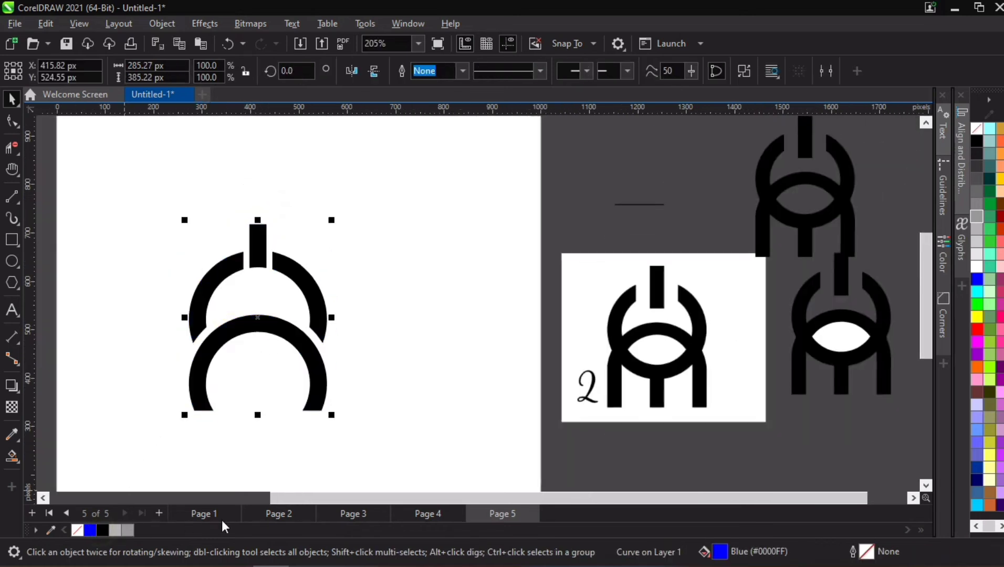
- Compare the black mark on Page 5 with the brief and motto on Page 2 and the logo 1 options on Page 4
left_click(266, 513)
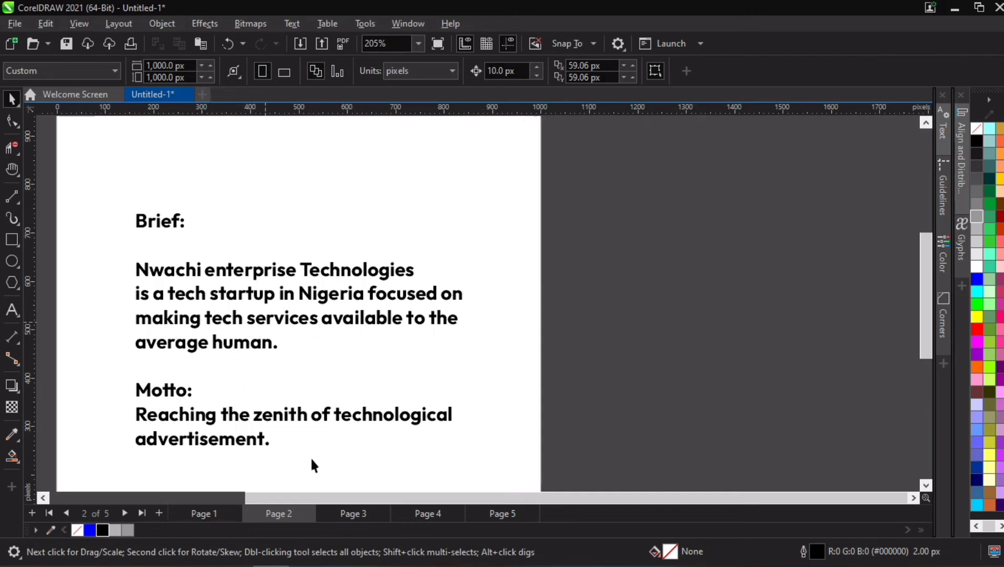
left_click(421, 513)
left_click(502, 512)
scroll(282, 330, "up", 1)
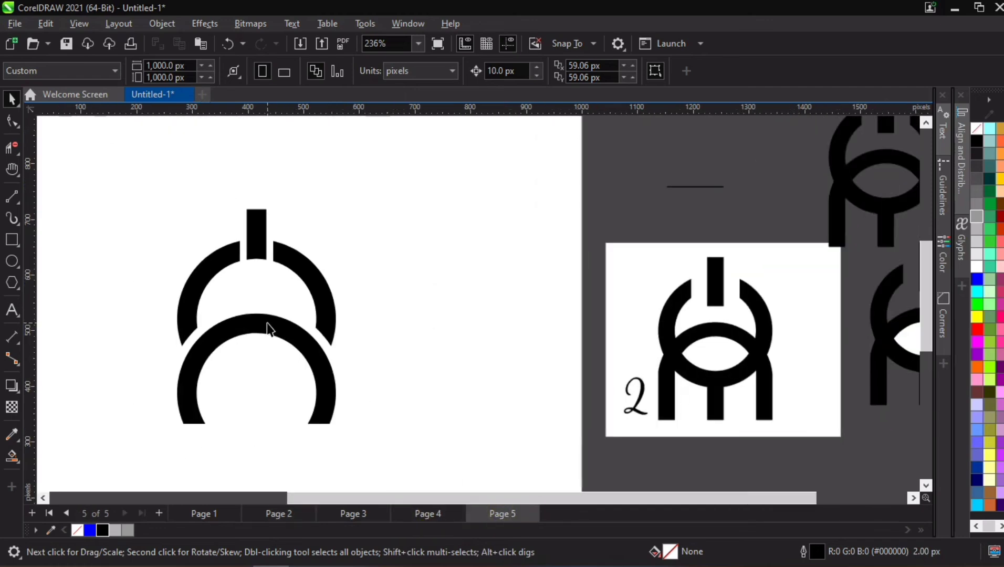
left_click_drag(176, 193, 382, 351)
left_click_drag(126, 183, 363, 426)
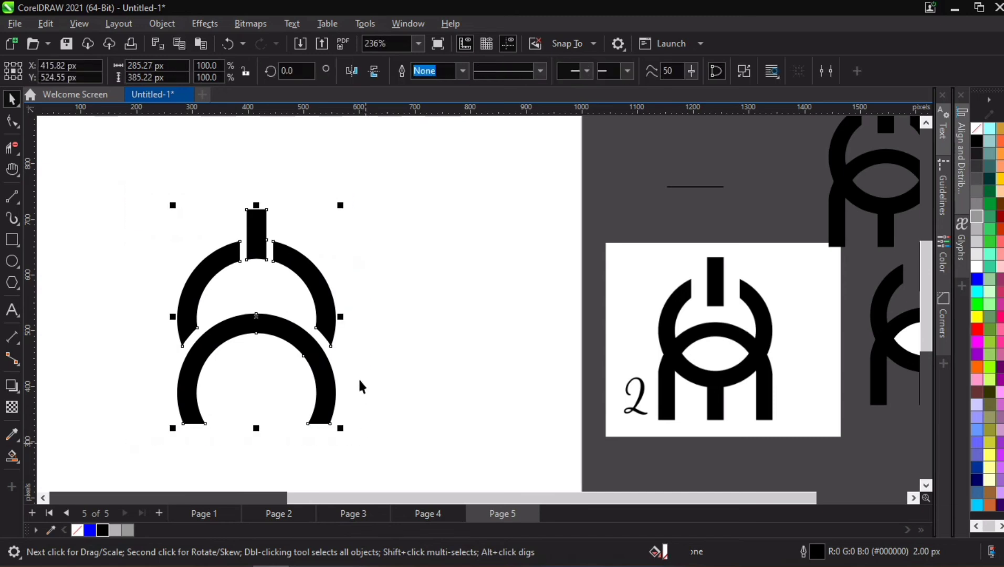
left_click(377, 353)
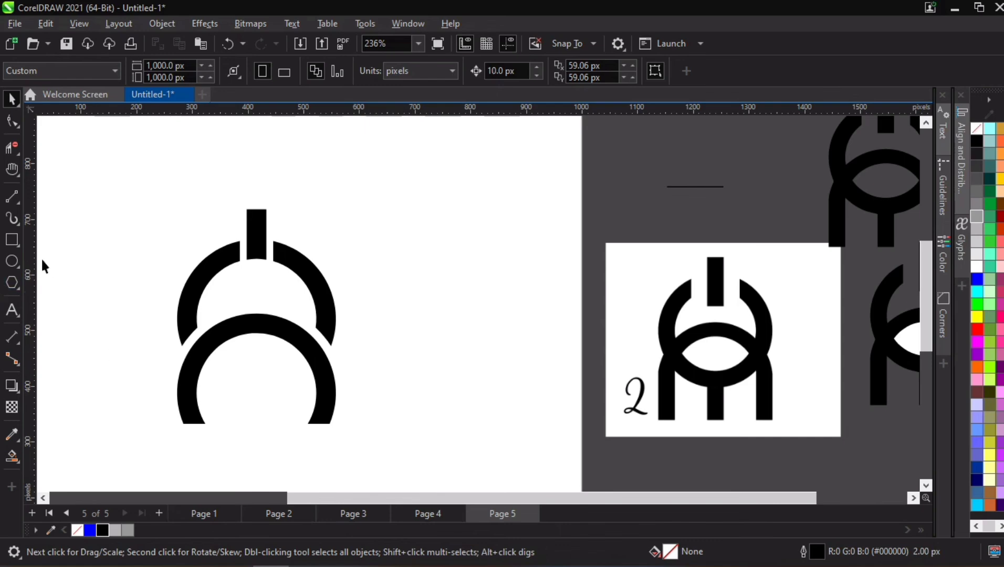
left_click(284, 514)
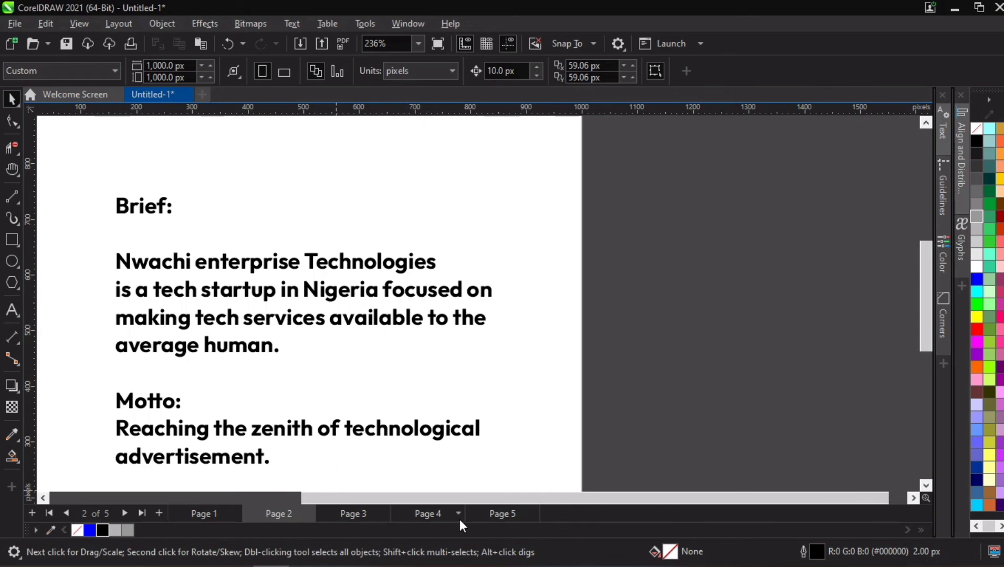
left_click(430, 512)
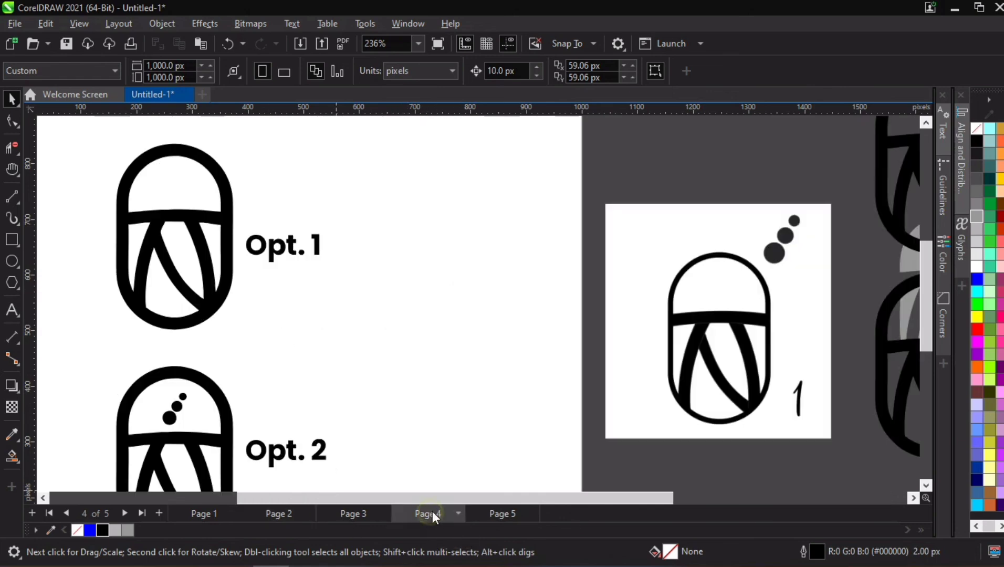
left_click(496, 513)
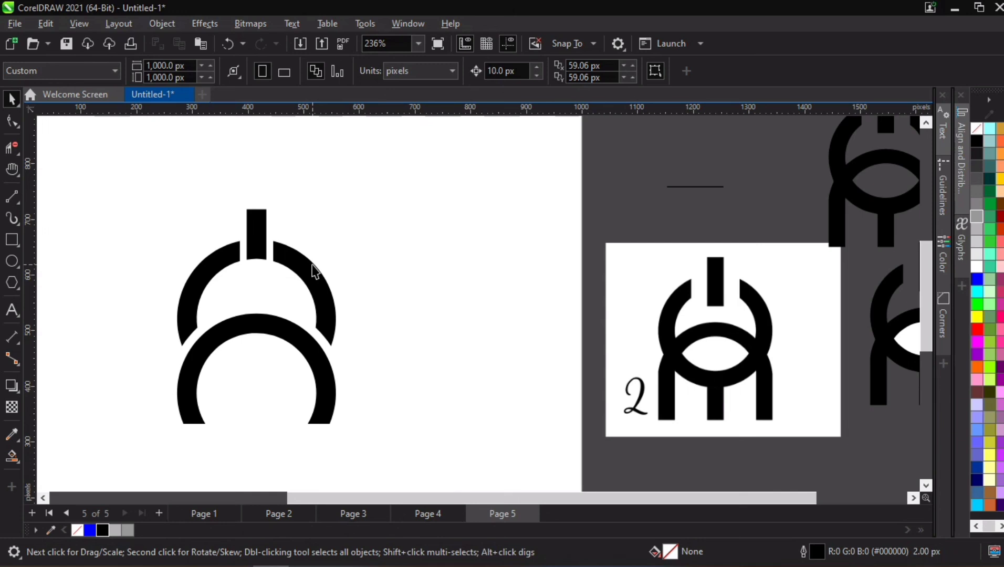
left_click_drag(272, 206, 419, 320)
- Try a 20 px outline on the whole black mark and undo it
scroll(396, 302, "down", 3)
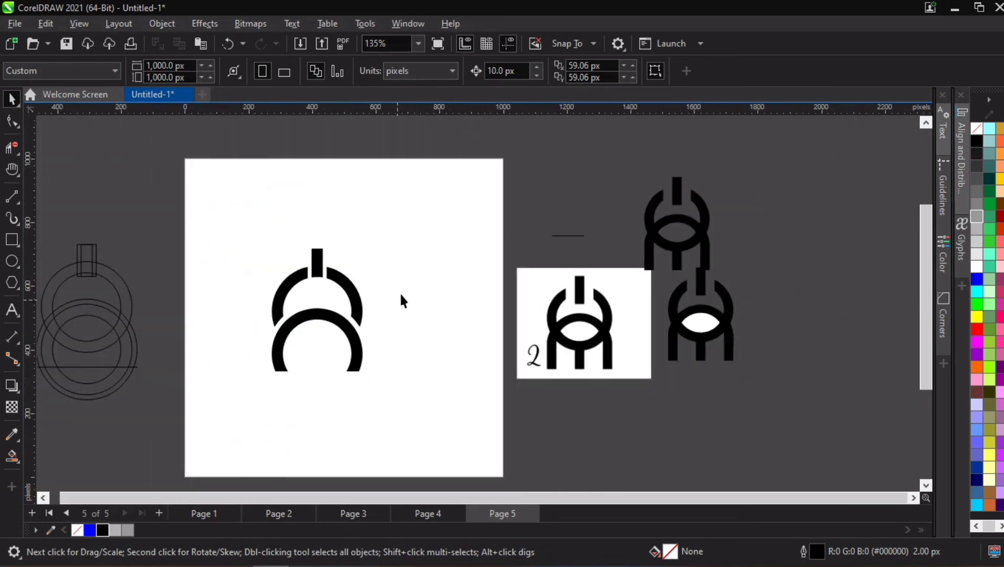
left_click_drag(398, 238, 244, 399)
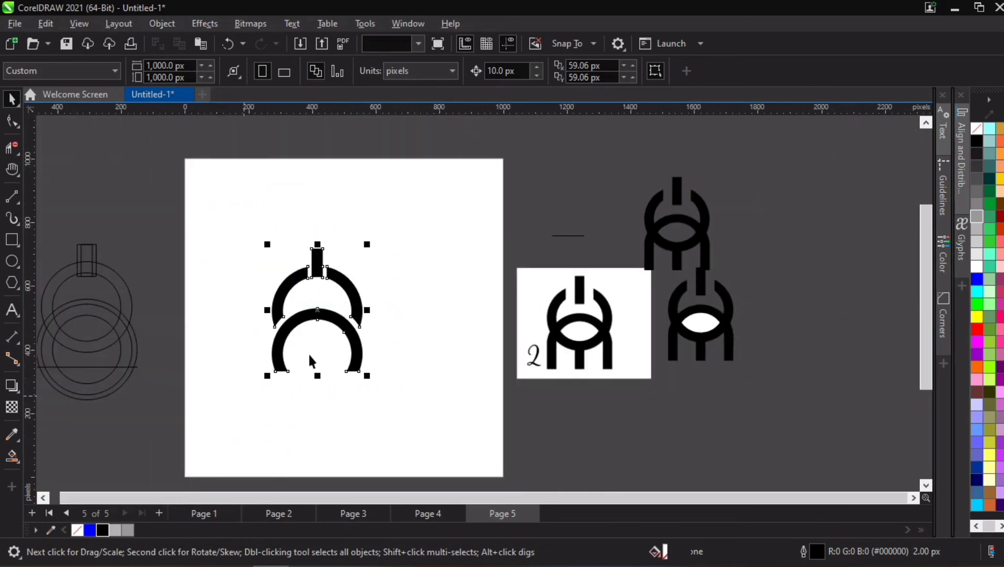
scroll(302, 348, "up", 2)
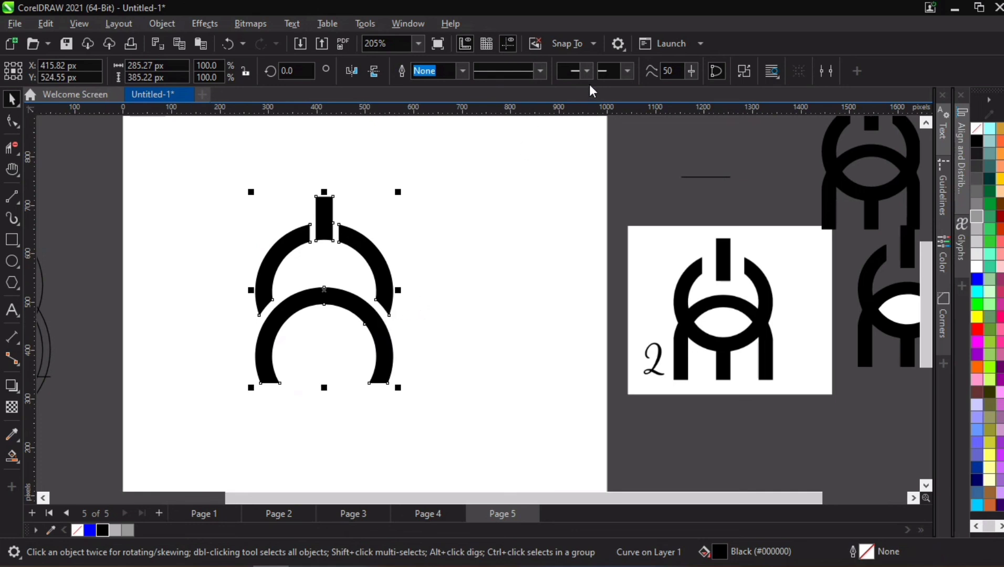
left_click(462, 70)
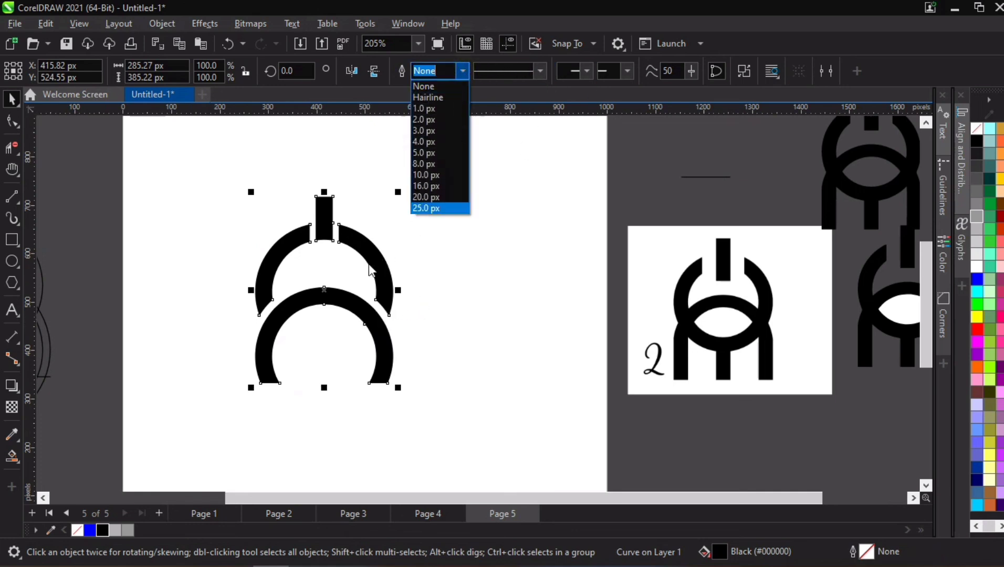
left_click(429, 197)
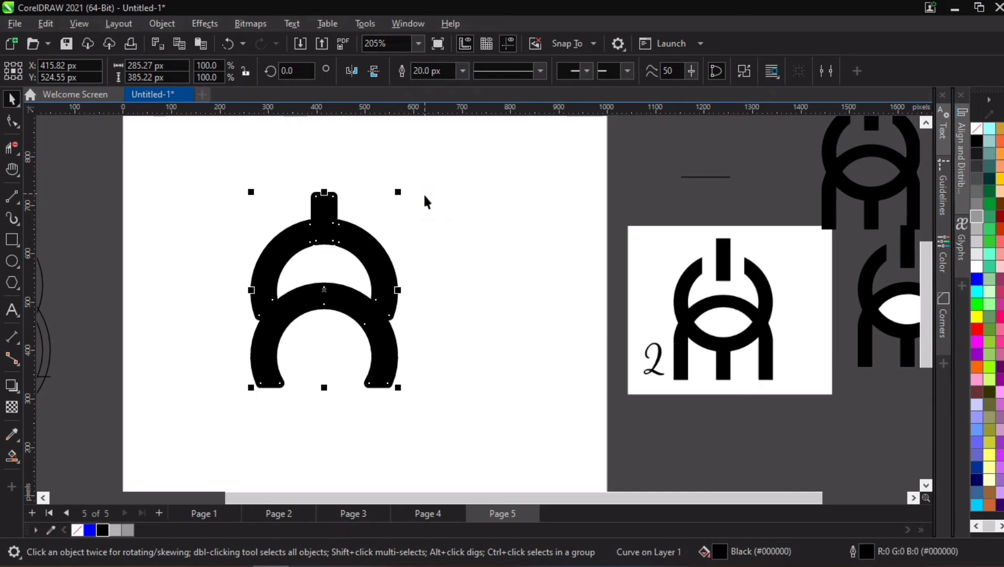
key("ctrl+z")
- Give the black mark a 10 px outline to thicken its strokes
left_click(463, 70)
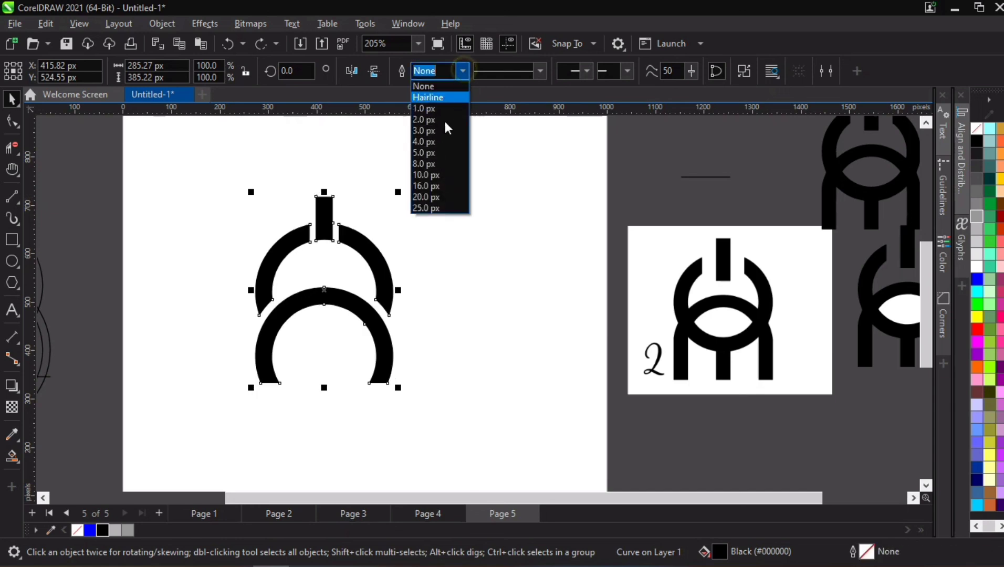
left_click(429, 175)
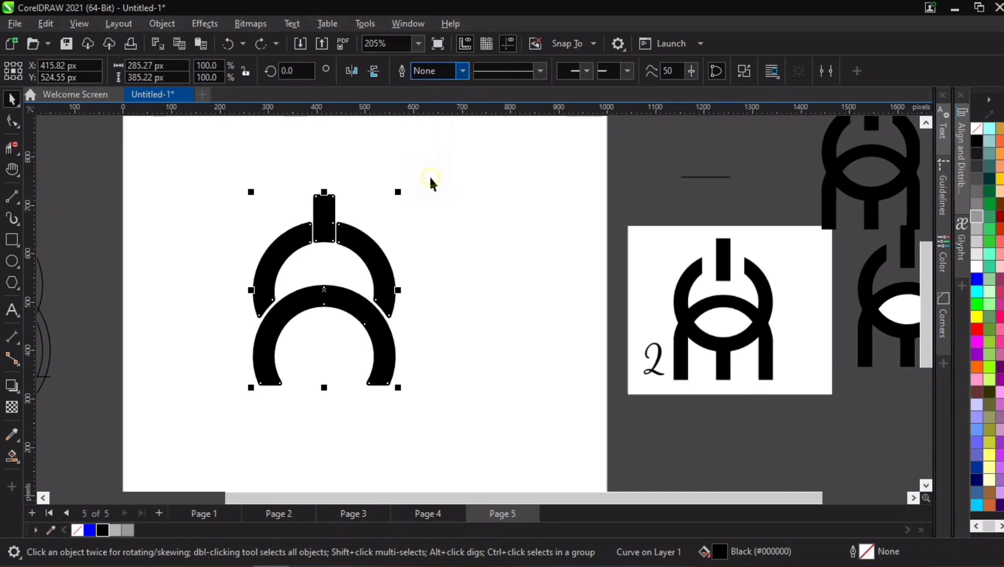
left_click(350, 347)
left_click_drag(511, 146, 190, 441)
scroll(310, 334, "down", 1)
left_click(438, 250)
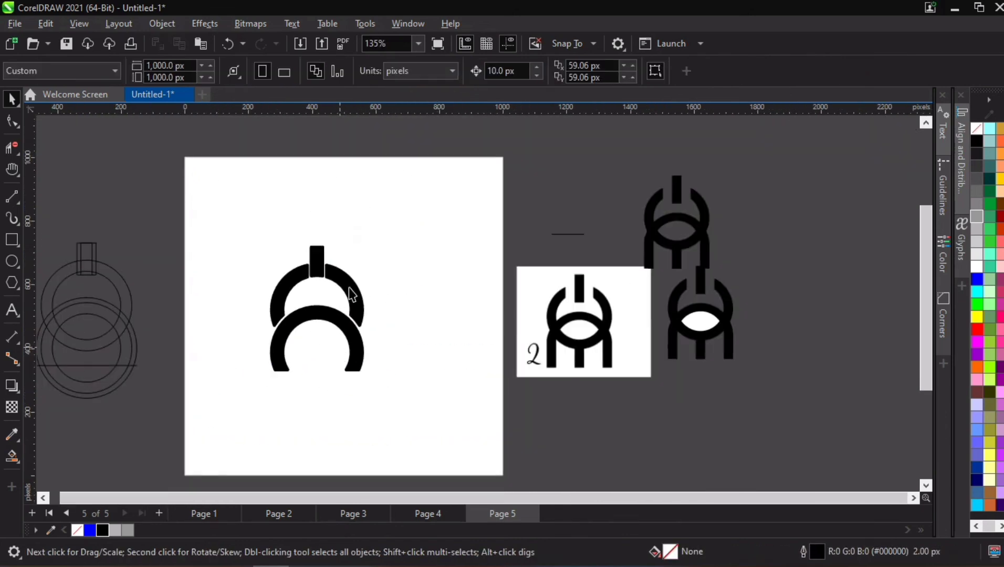
- Keep a spare copy of the black mark off the page, above the construction circles, leaving the outlined mark on the page
left_click_drag(391, 208, 225, 396)
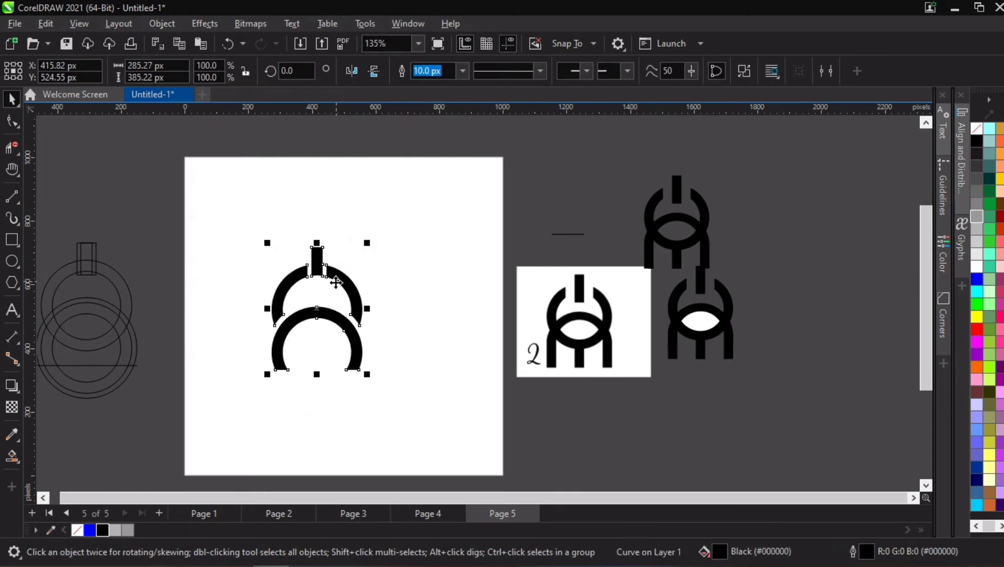
left_click_drag(336, 280, 135, 164)
key("ctrl+v")
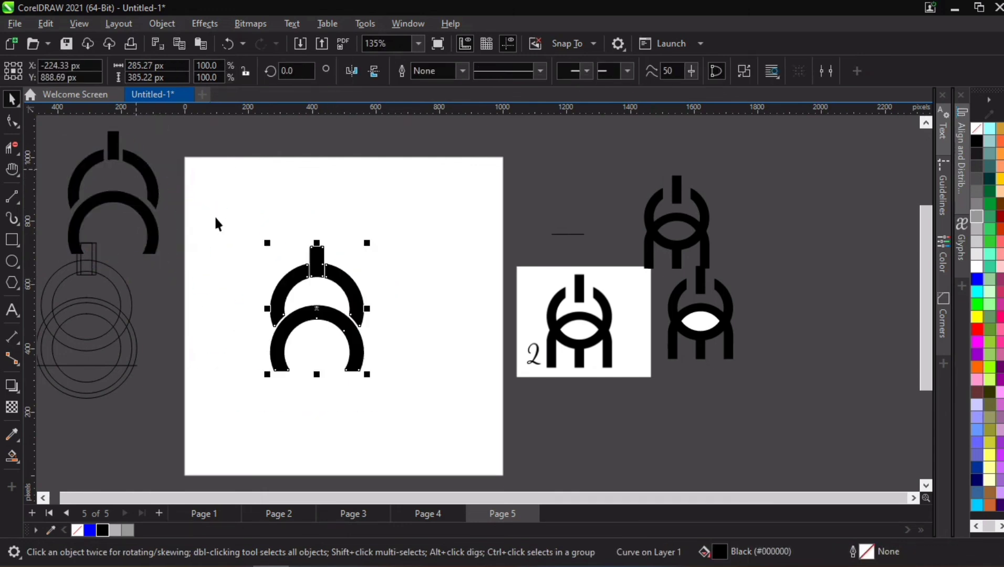
- Convert the on-page mark's 10 px outline to an object and weld it with the filled shape into one curve
left_click(161, 23)
left_click(253, 417)
left_click_drag(236, 213, 385, 387)
left_click(430, 73)
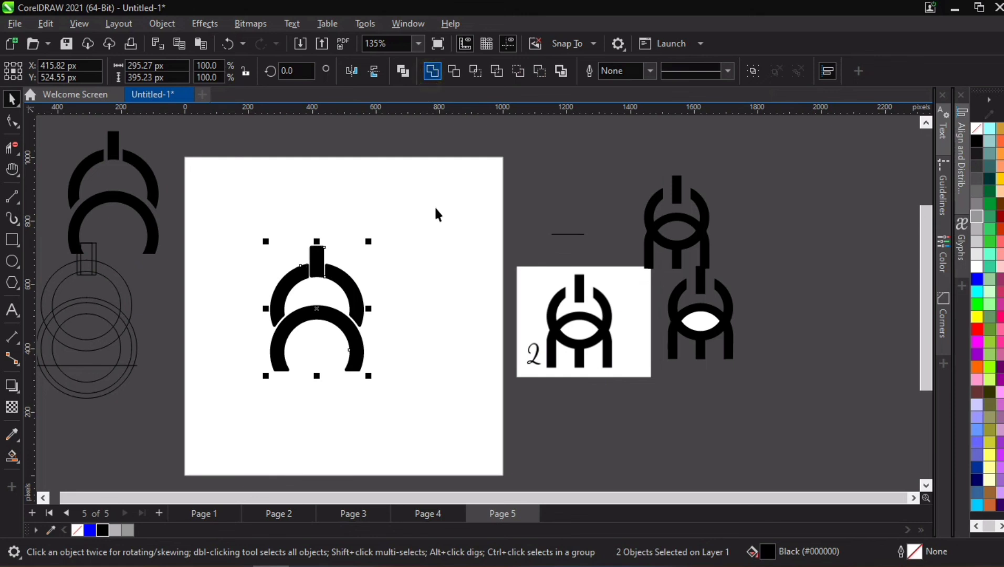
- Try a blue fill on the thickened mark, restore its black fill and inspect its shape up close
left_click(91, 531)
left_click(106, 532)
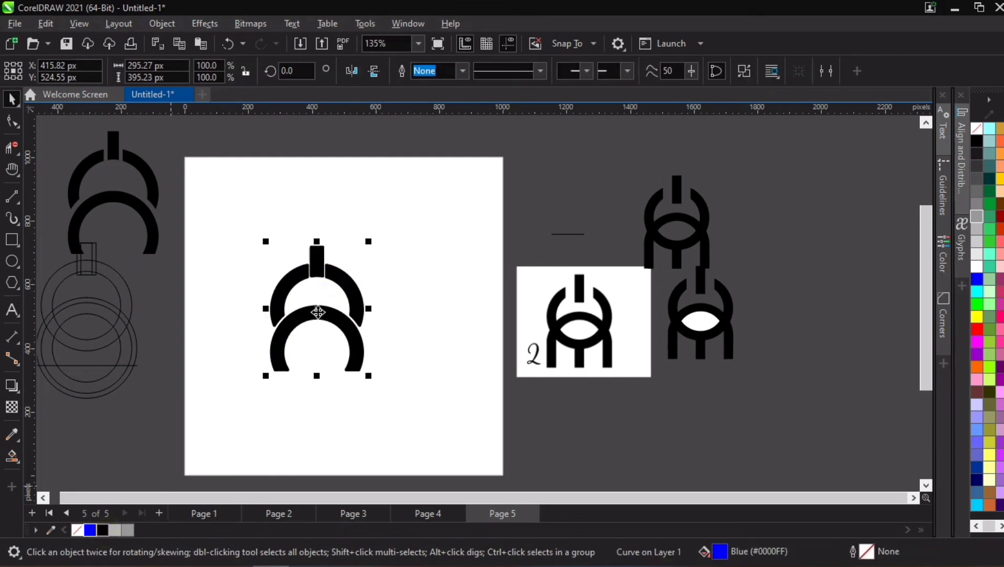
scroll(318, 312, "up", 3)
left_click(465, 251)
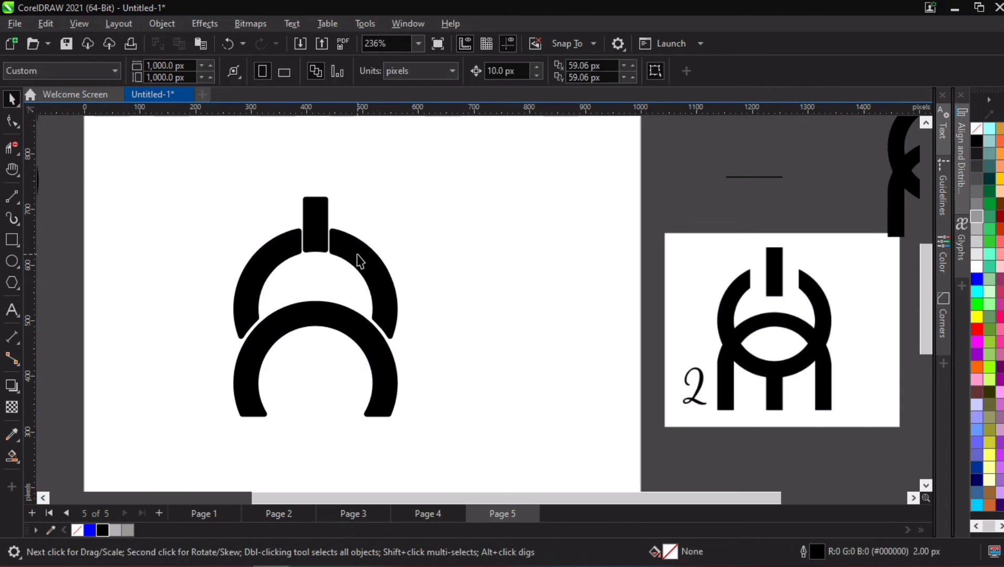
scroll(357, 254, "down", 2)
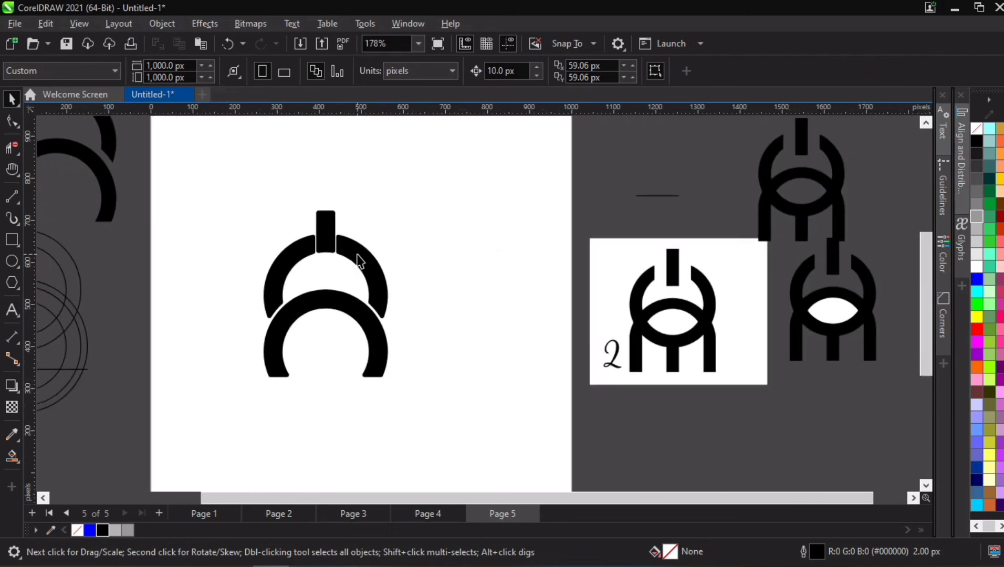